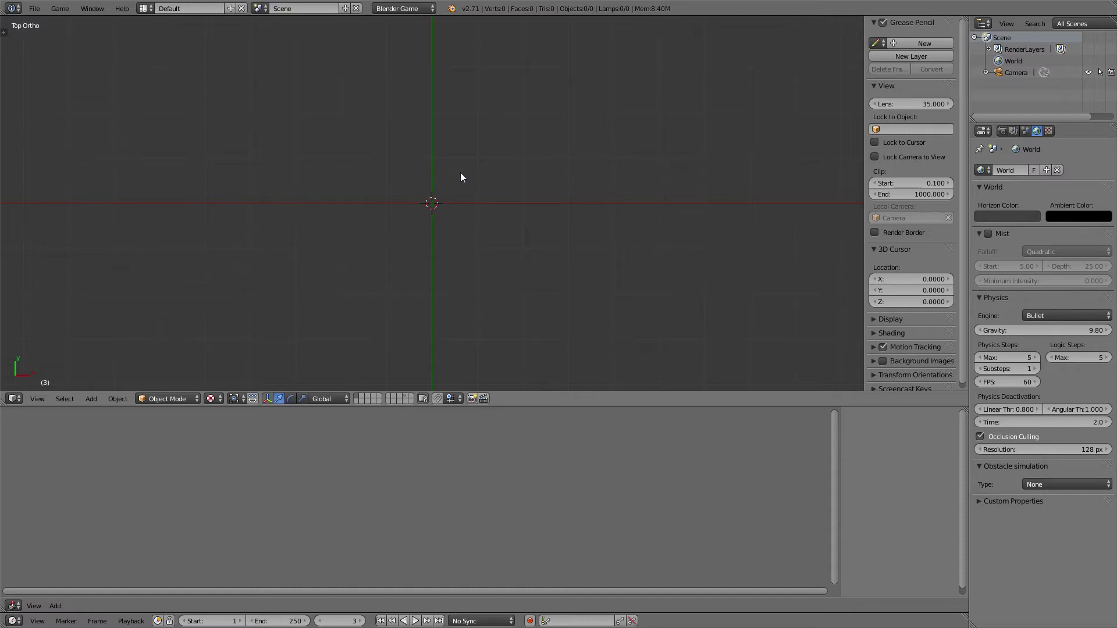
- Add a plane and stretch it along X by a factor of 3.014
key("shift+a")
mouse_move(454, 179)
left_click(539, 180)
key("s")
key("x")
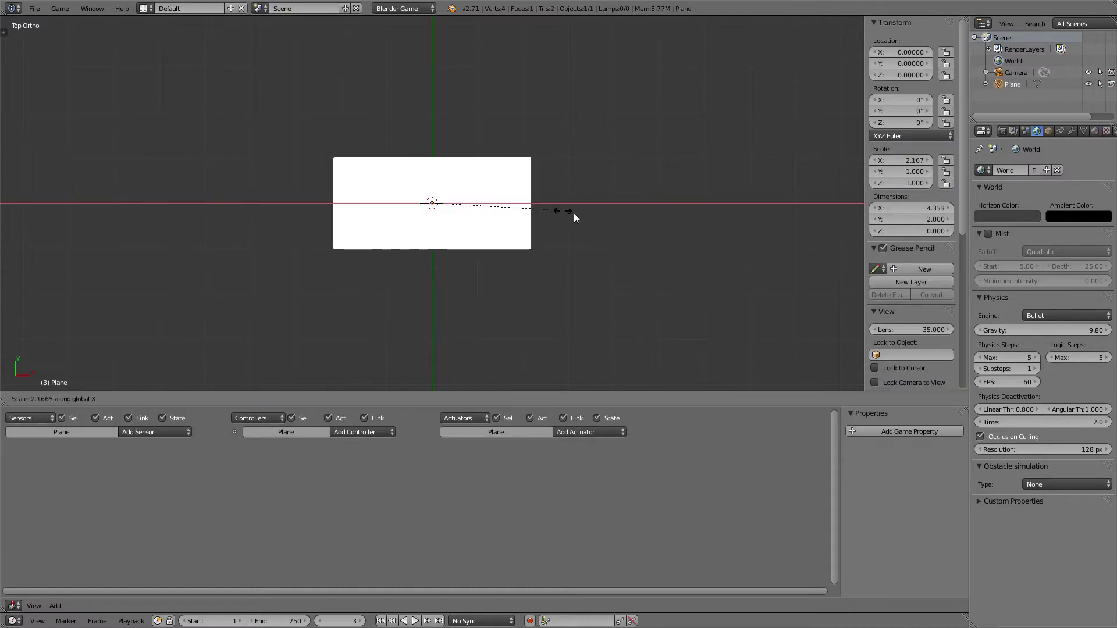
left_click(604, 222)
- Move the plane along X to position -5.037, left of centre
key("g")
key("x")
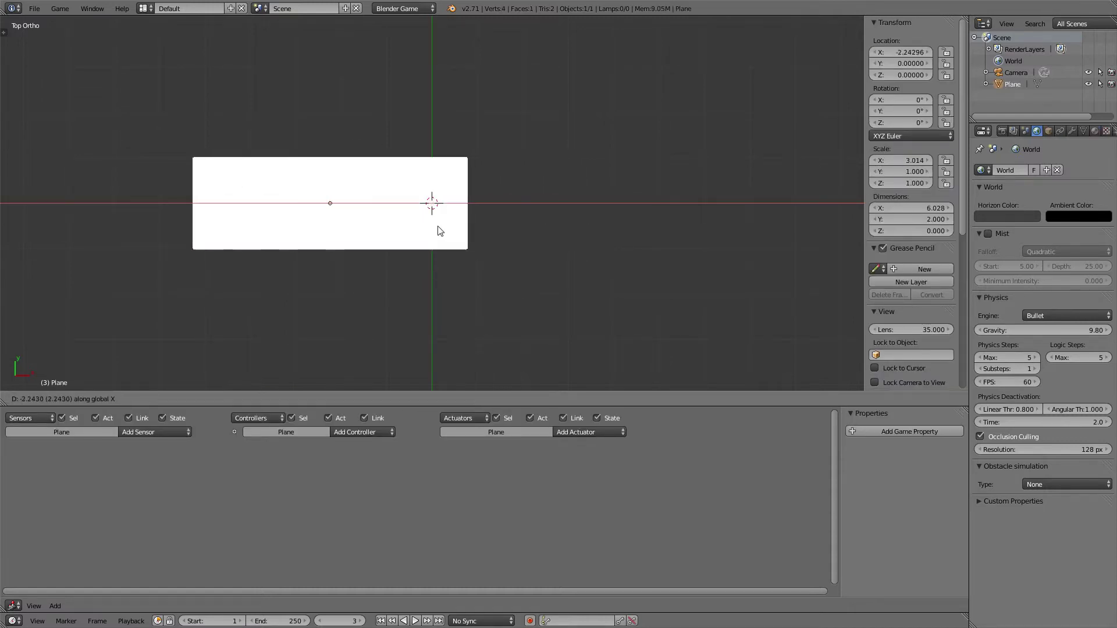
left_click(378, 236)
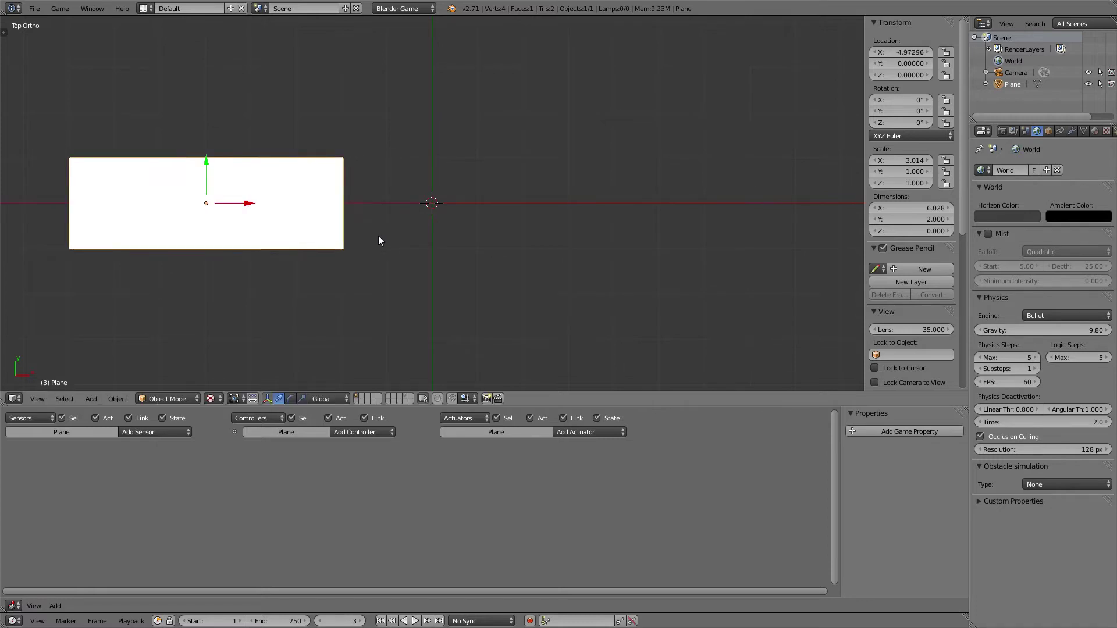
key("g")
key("x")
left_click(375, 236)
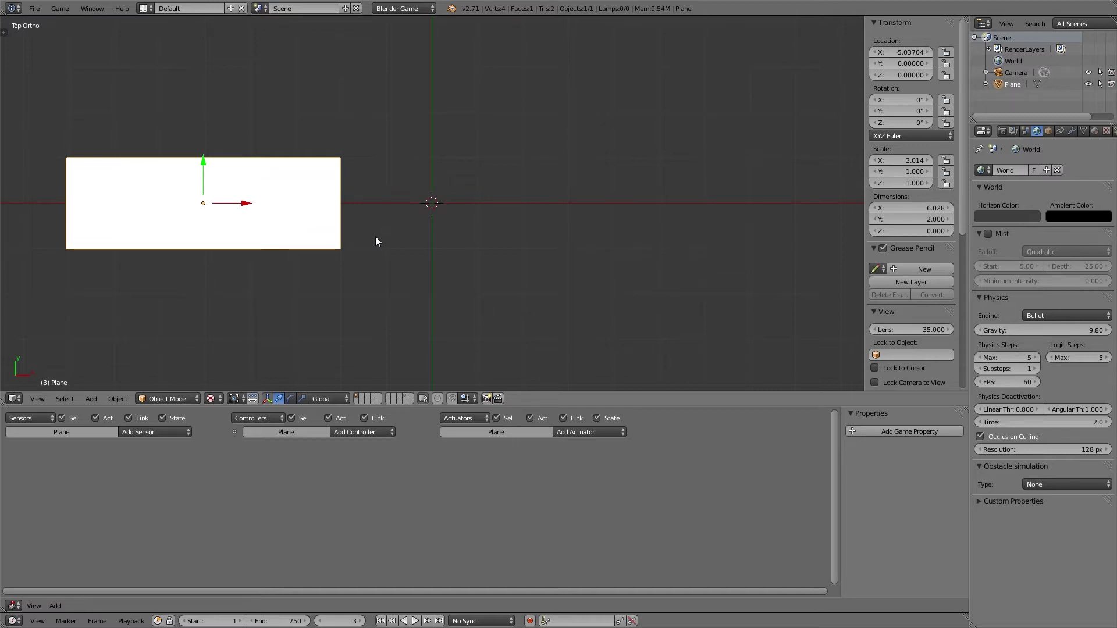
- Rename the Plane object to 'basic' in the Outliner
double_click(1012, 85)
type("bas")
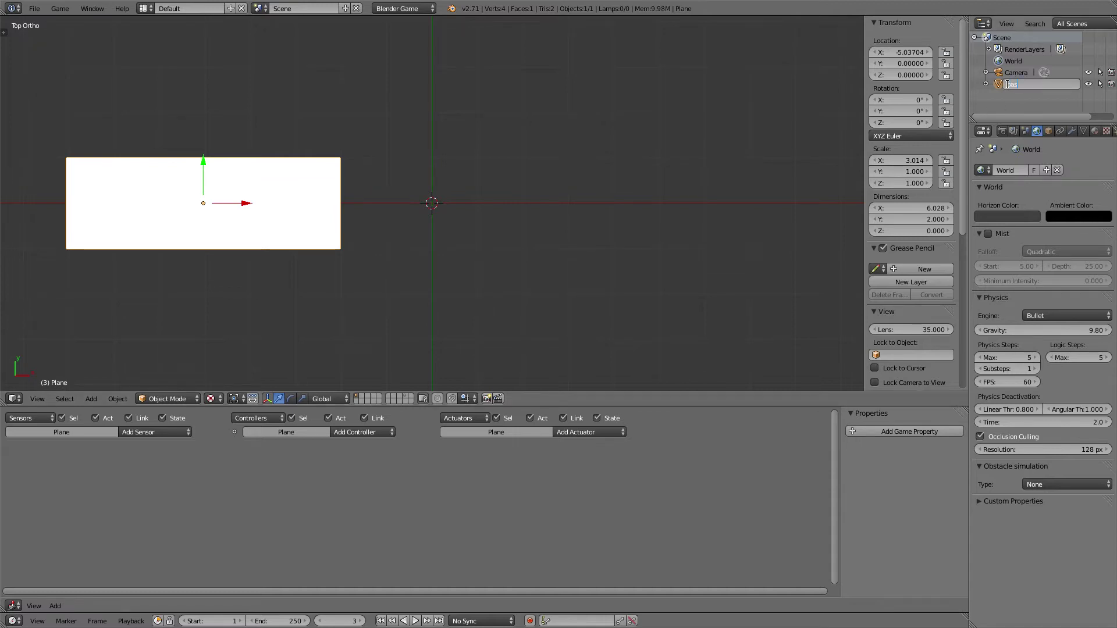
key("BackSpace")
key("BackSpace")
type("basic")
key("Return")
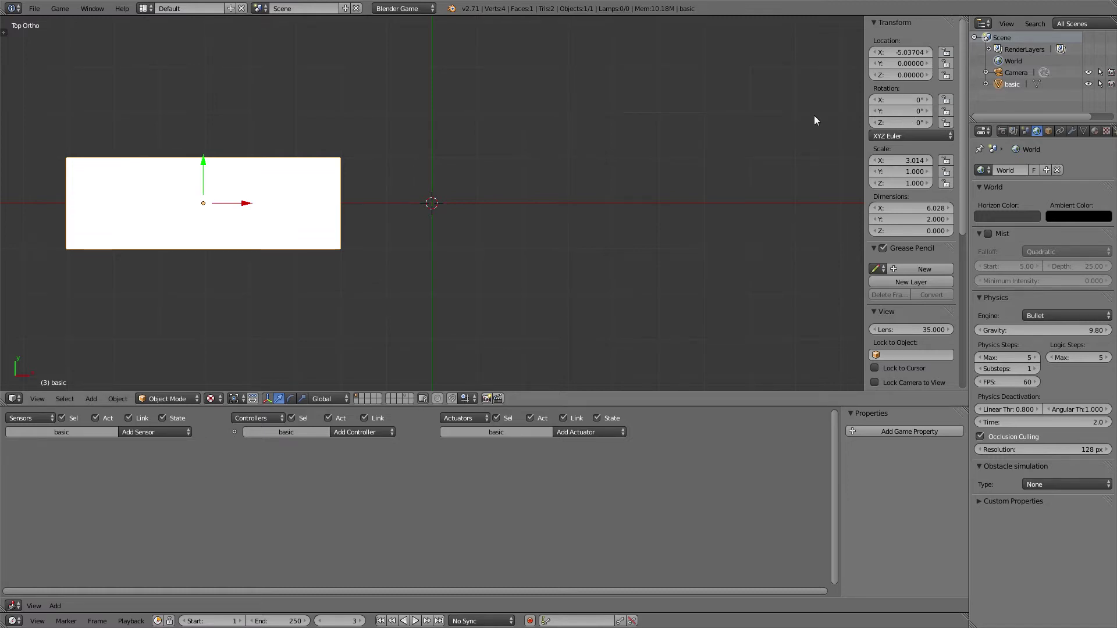
- Rename the plane's mesh data to 'basic', then duplicate the plane
left_click(987, 84)
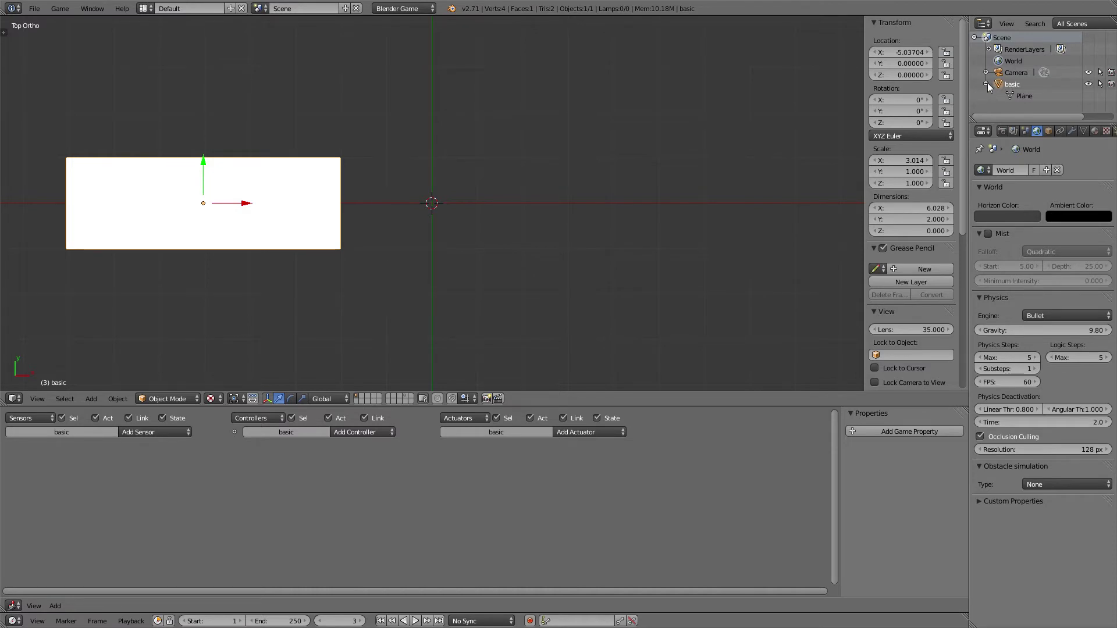
double_click(1025, 96)
type("b")
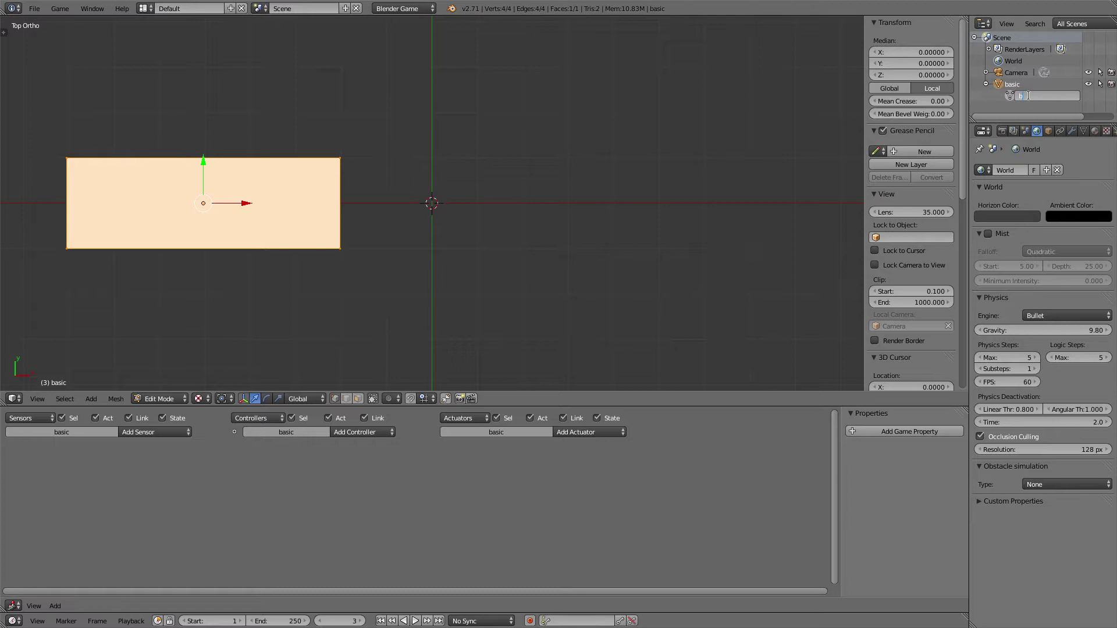
type("asic")
key("Return")
key("Tab")
key("shift+d")
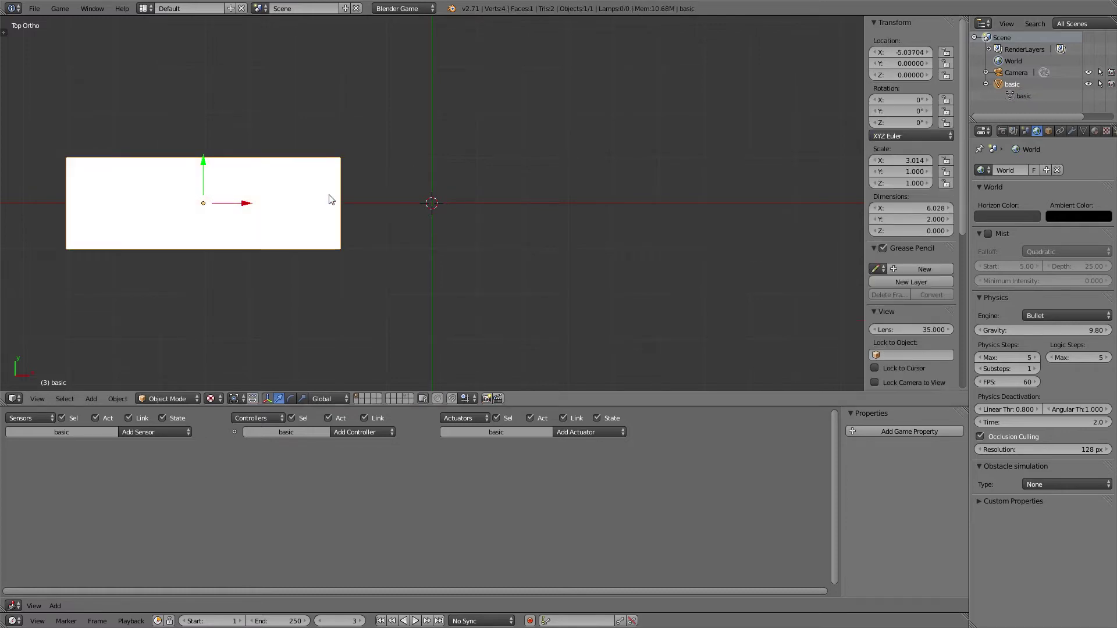
- Place the copy at X 3.063, Y 1.038, and duplicate it again just below
right_click(330, 199)
key("g")
key("x")
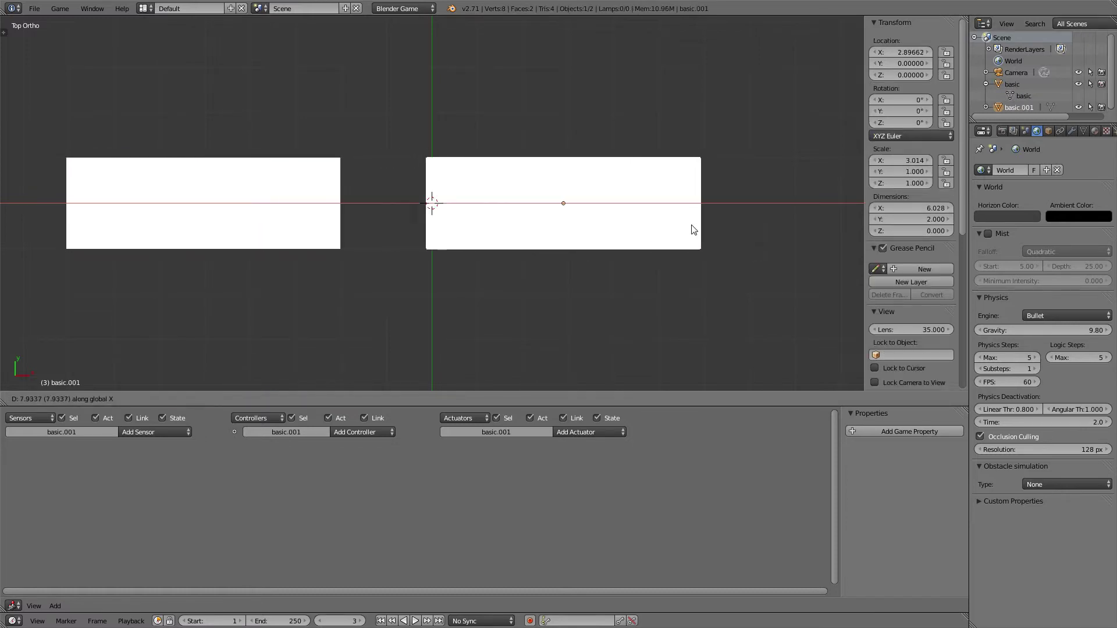
left_click(699, 229)
key("g")
key("y")
left_click(698, 183)
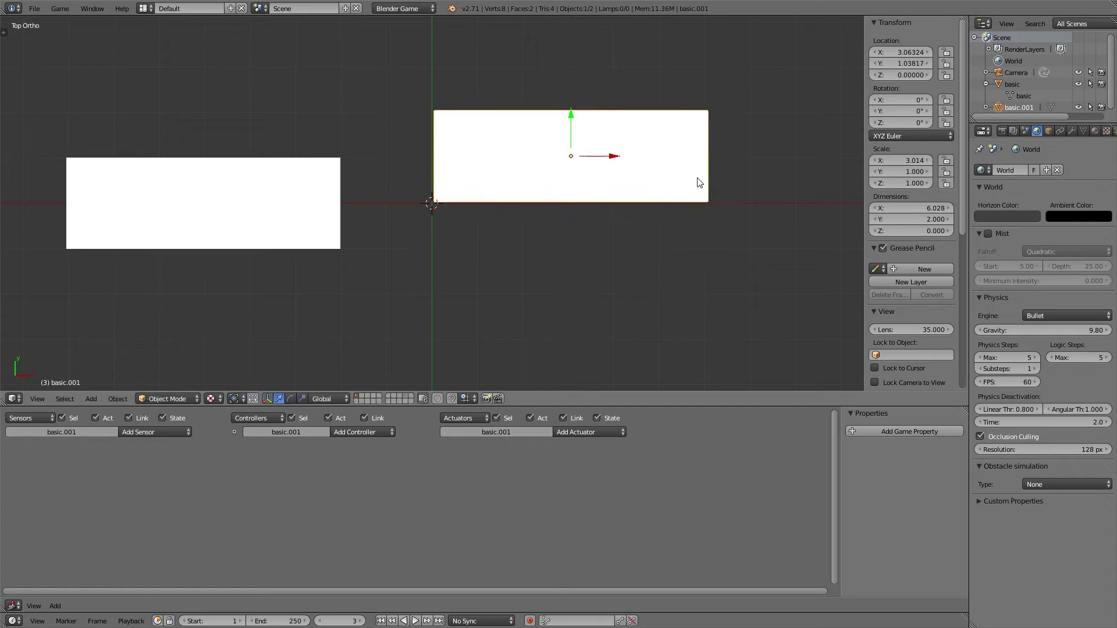
key("shift+d")
key("y")
left_click(681, 320)
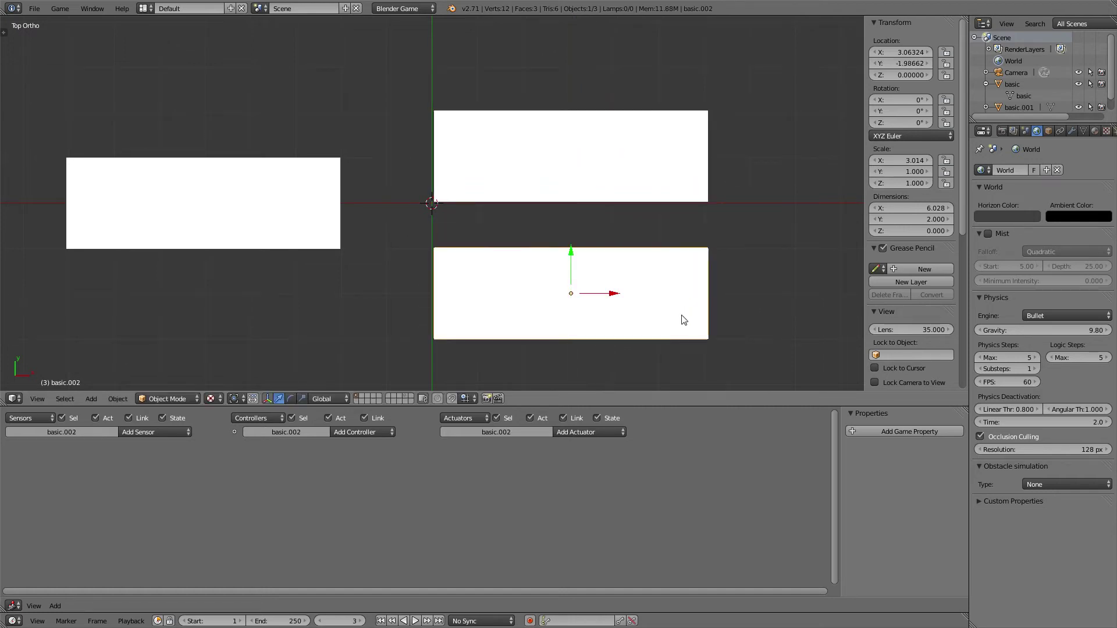
- Name the upper right plane and its mesh data 'mouse_over'
right_click(629, 207)
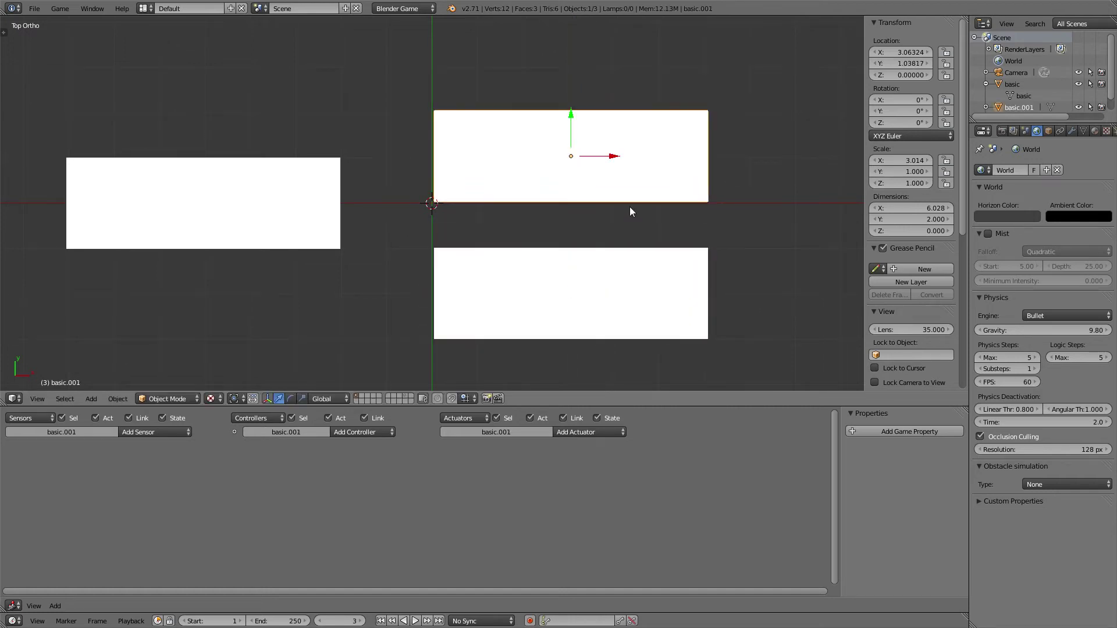
double_click(998, 97)
type("mous")
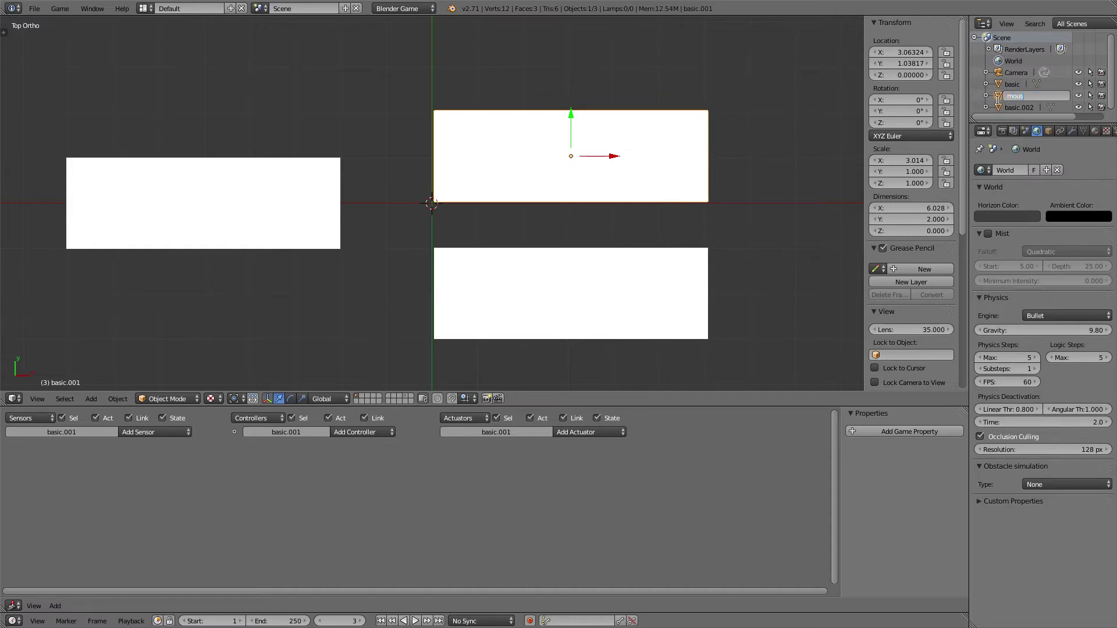
type("e_over")
key("Return")
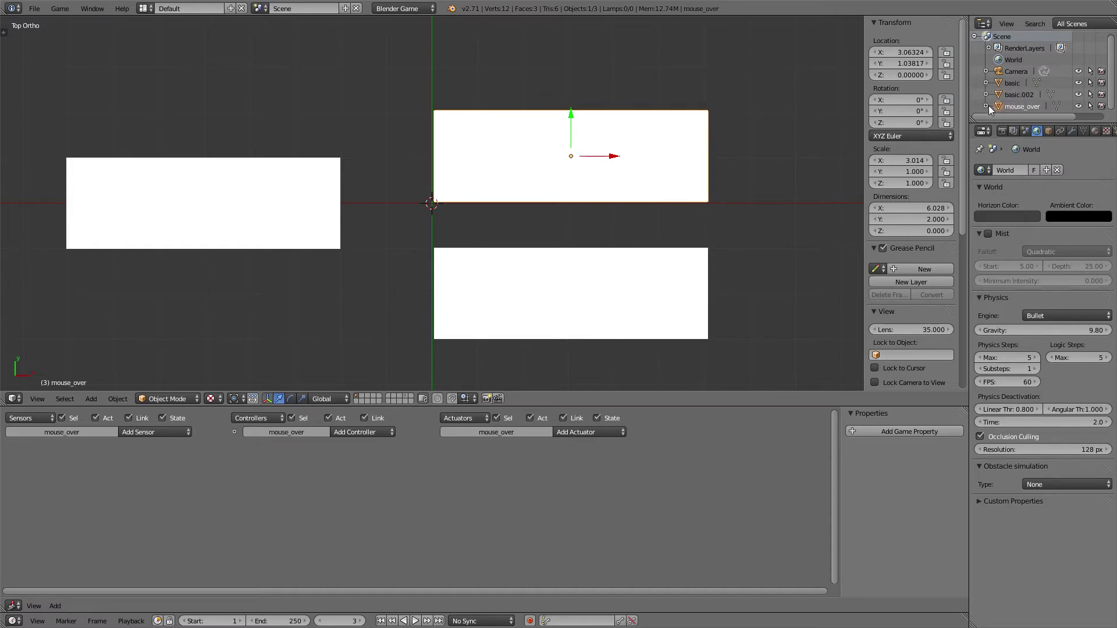
left_click(986, 107)
left_click(1021, 105)
type("mou")
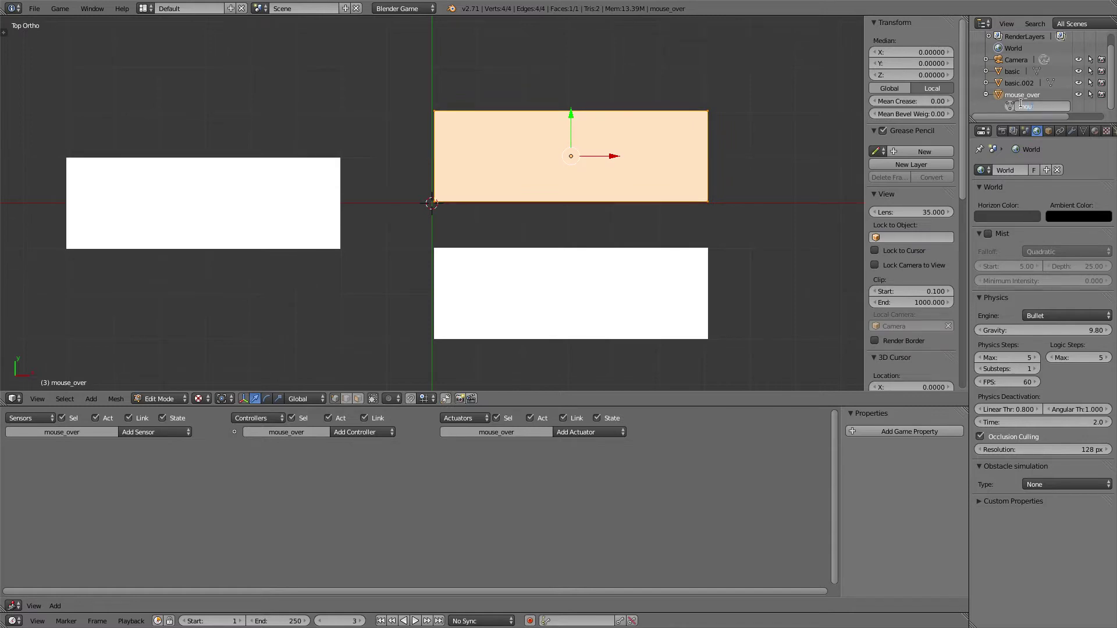
type("se_over")
key("Return")
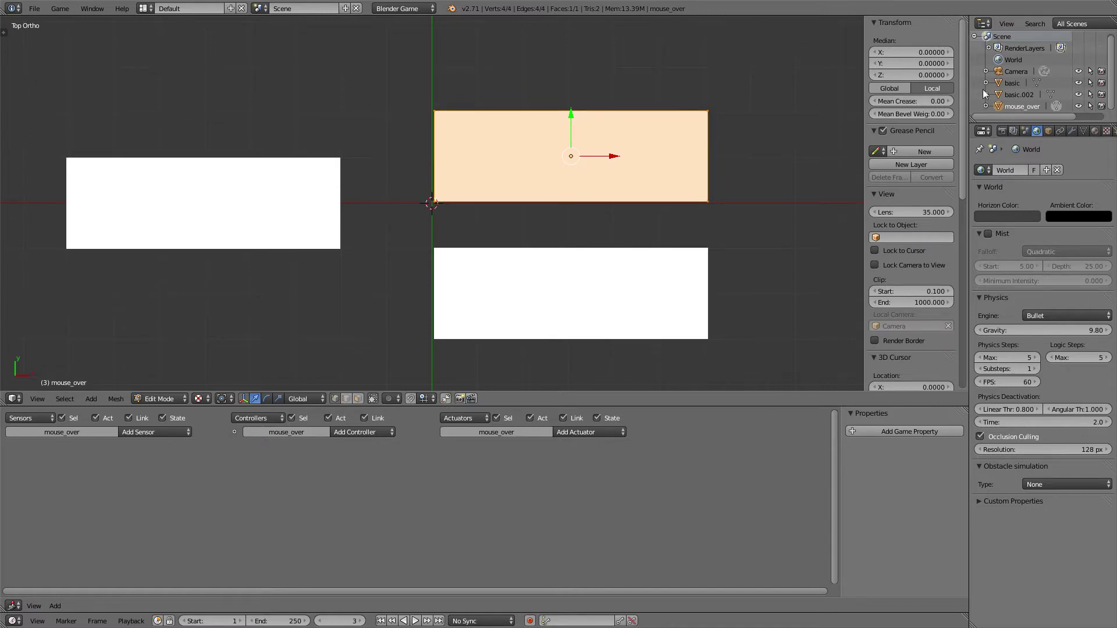
key("Tab")
- Name the lower right plane 'mouse_click' and its mesh data 'mouse_down'
right_click(700, 276)
left_click(986, 95)
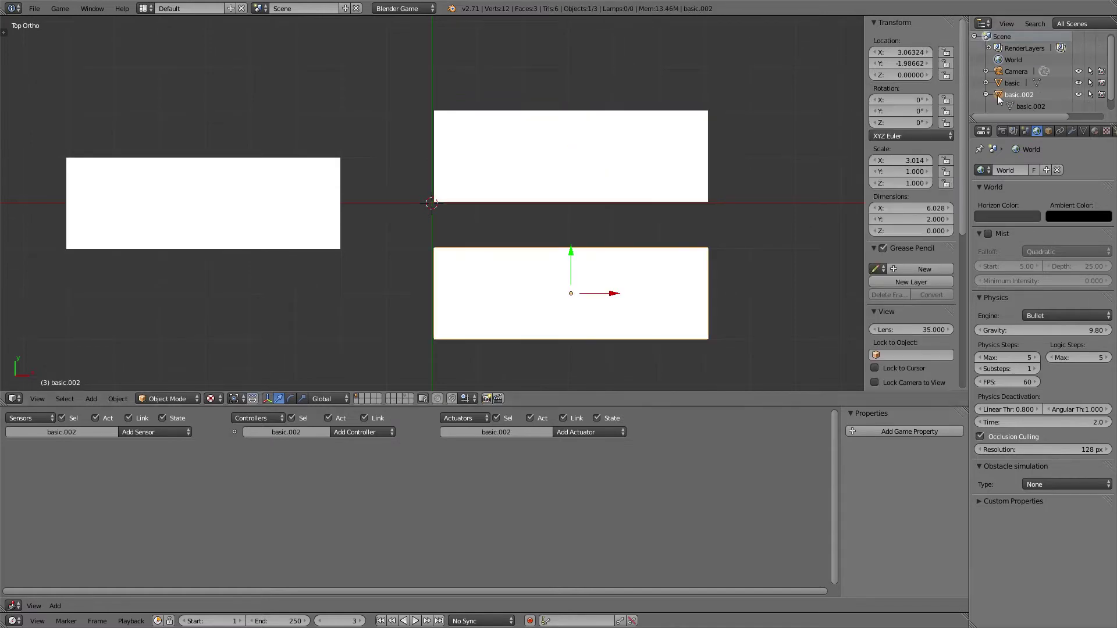
double_click(1018, 94)
type("mouse")
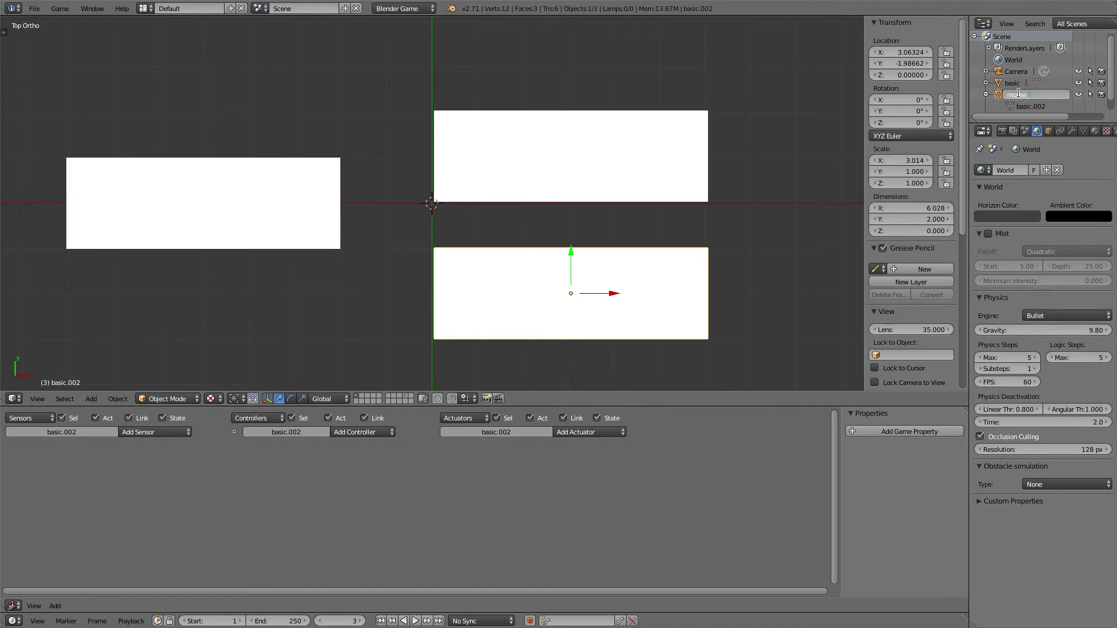
type("_click")
key("Return")
left_click(1015, 106)
double_click(1027, 106)
type("m")
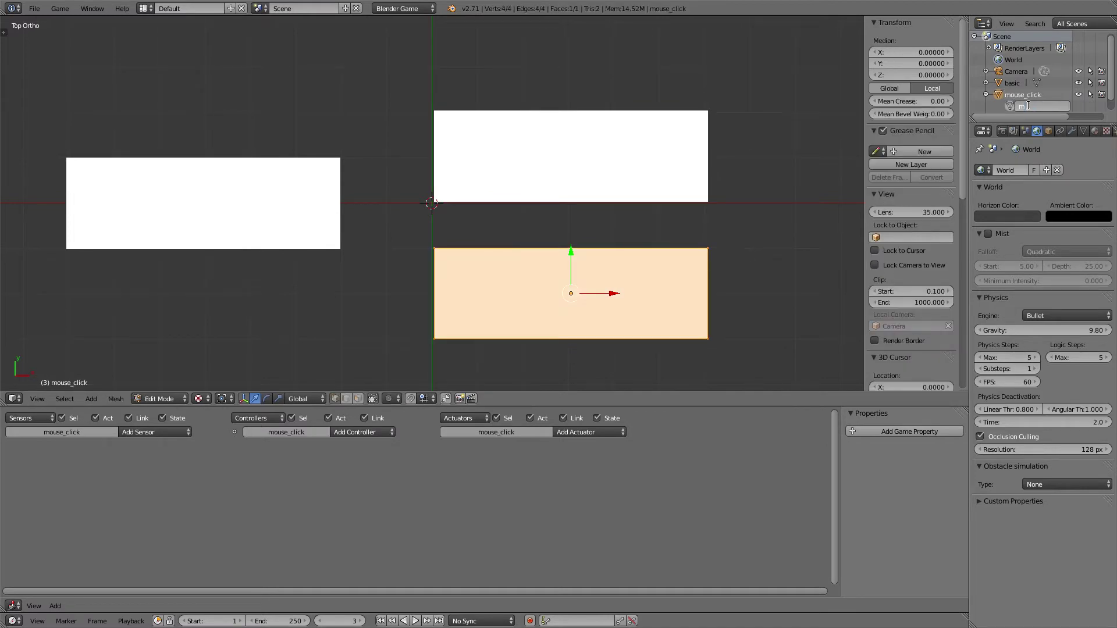
type("ouse_down")
key("Return")
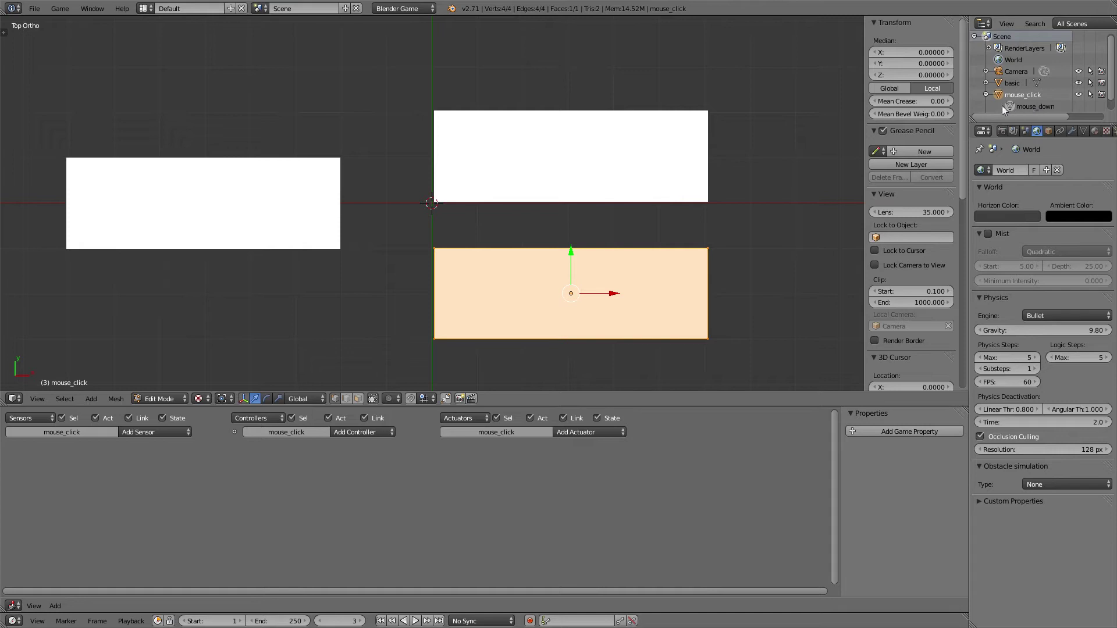
left_click(986, 95)
key("Tab")
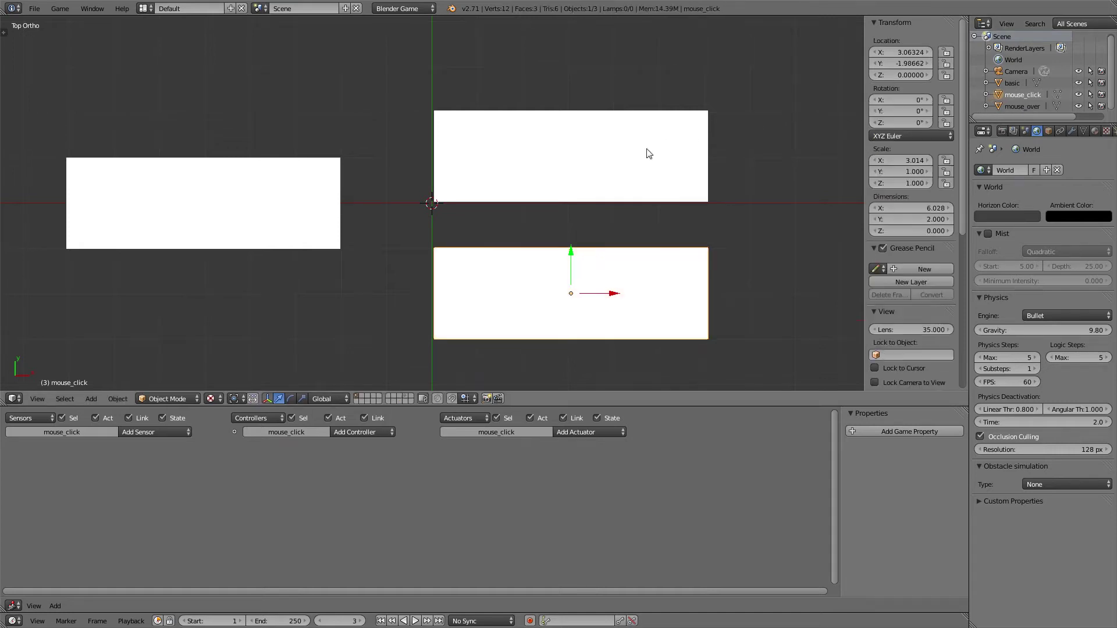
- Give the basic plane a new material with a nearly black diffuse colour
right_click(329, 207)
right_click(660, 177)
right_click(310, 200)
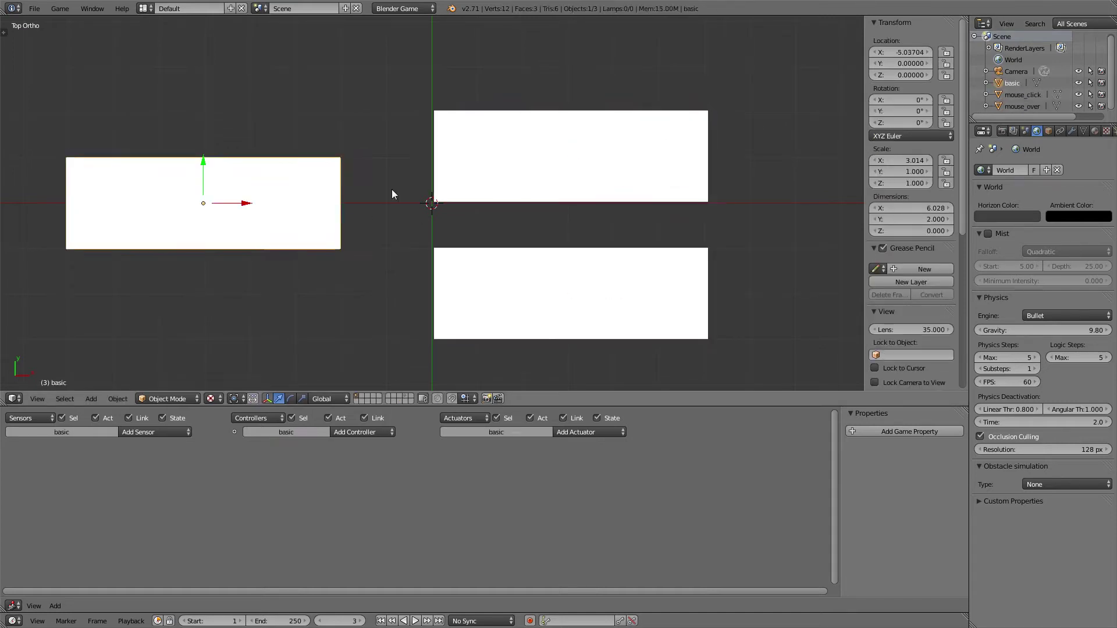
left_click(1095, 131)
left_click(1030, 208)
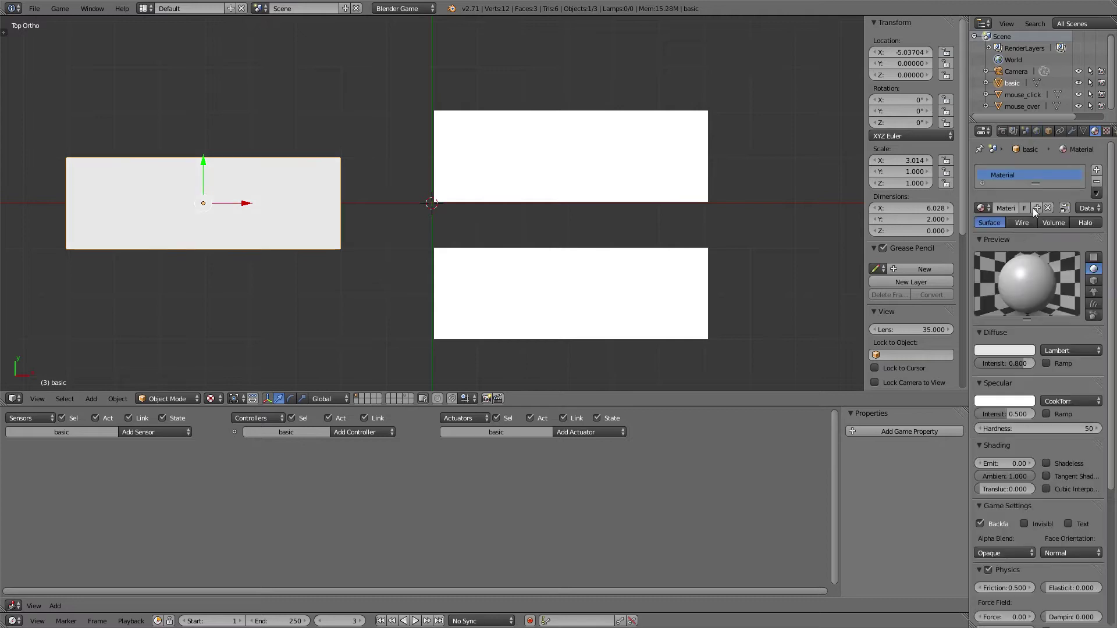
left_click(994, 350)
left_click_drag(1025, 243, 1024, 275)
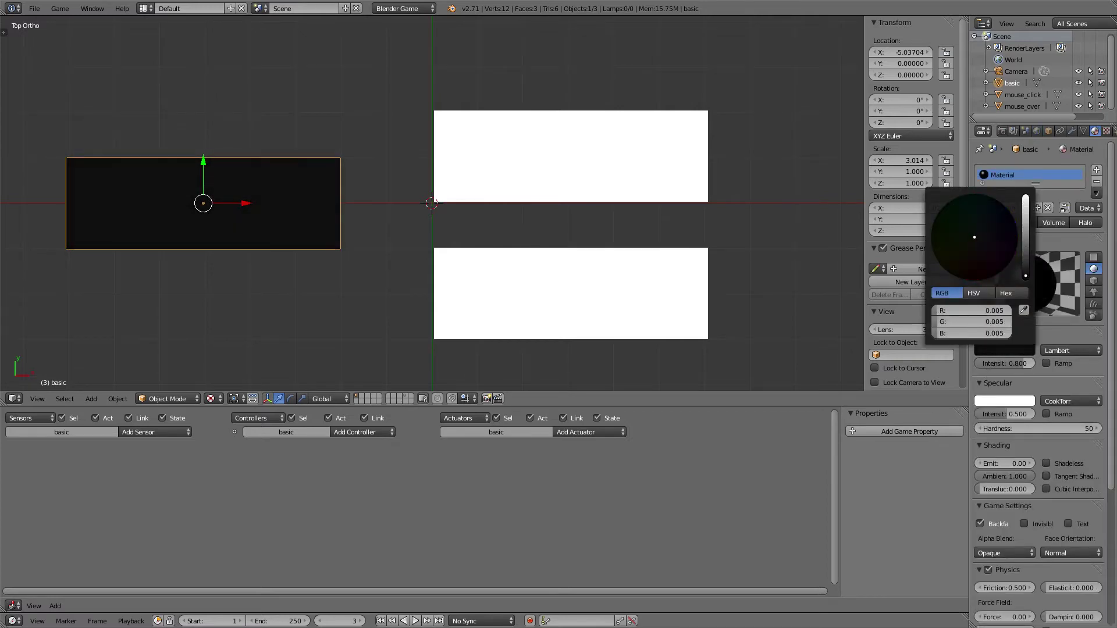
- Give mouse_over a default material and mouse_click an orange one (R 0.800, G 0.091, B 0)
right_click(568, 173)
left_click(1030, 208)
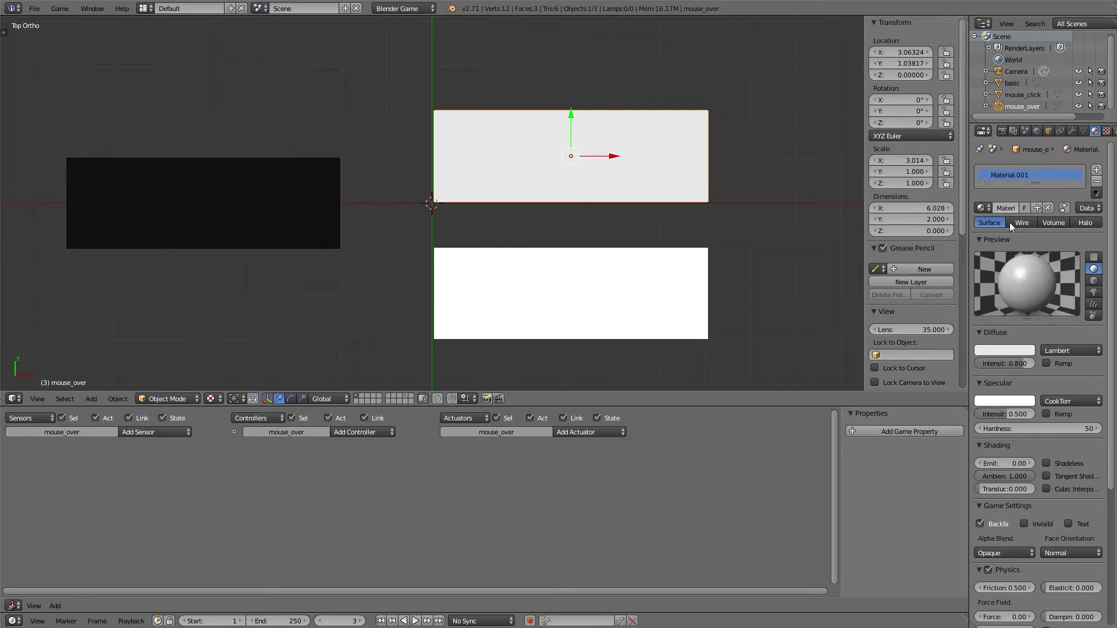
right_click(621, 252)
left_click(1030, 208)
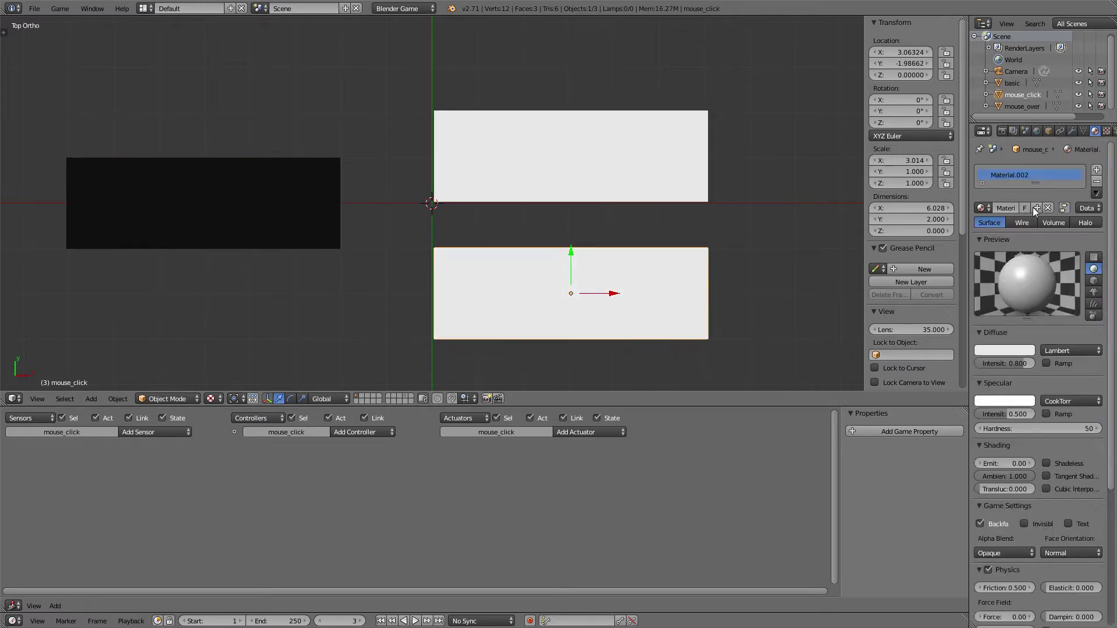
left_click(989, 350)
left_click_drag(941, 244, 958, 279)
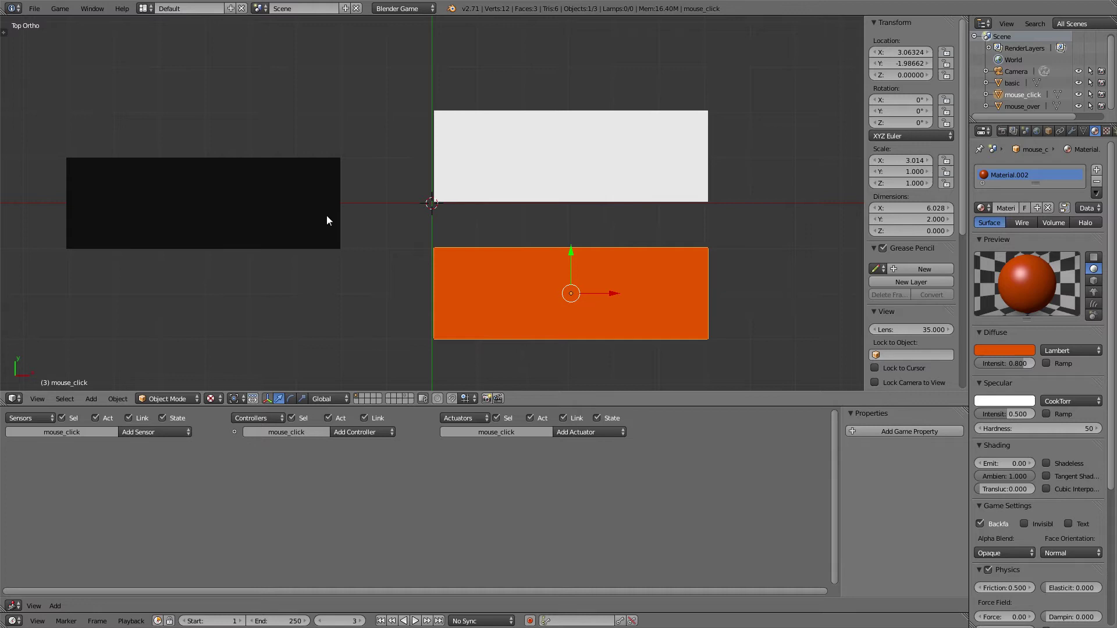
middle_click_drag(415, 219, 447, 217, "shift")
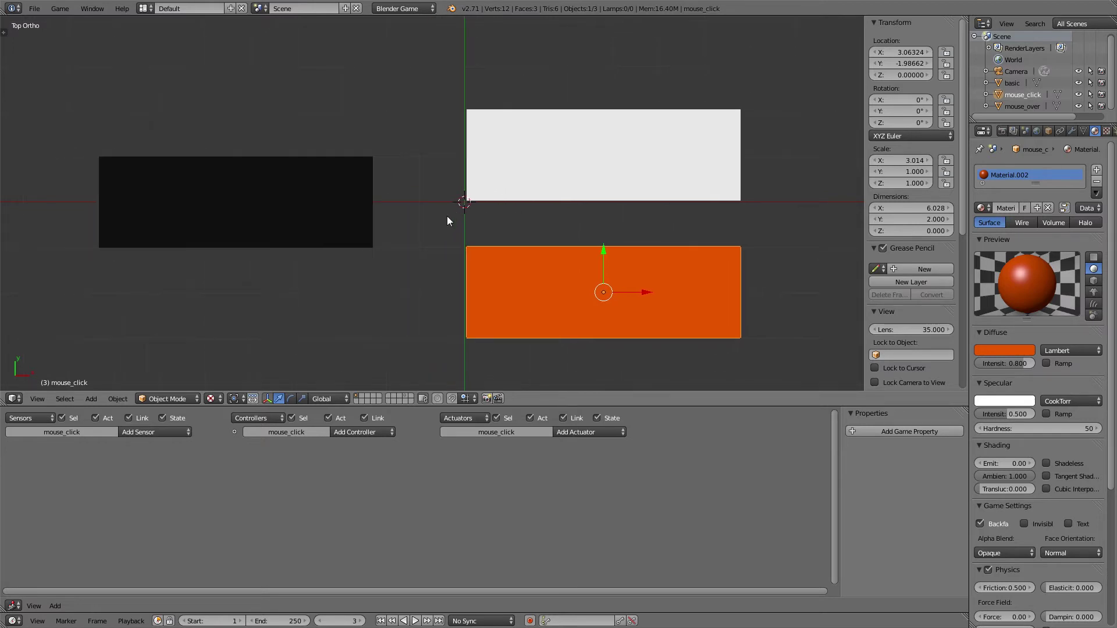
right_click(342, 215)
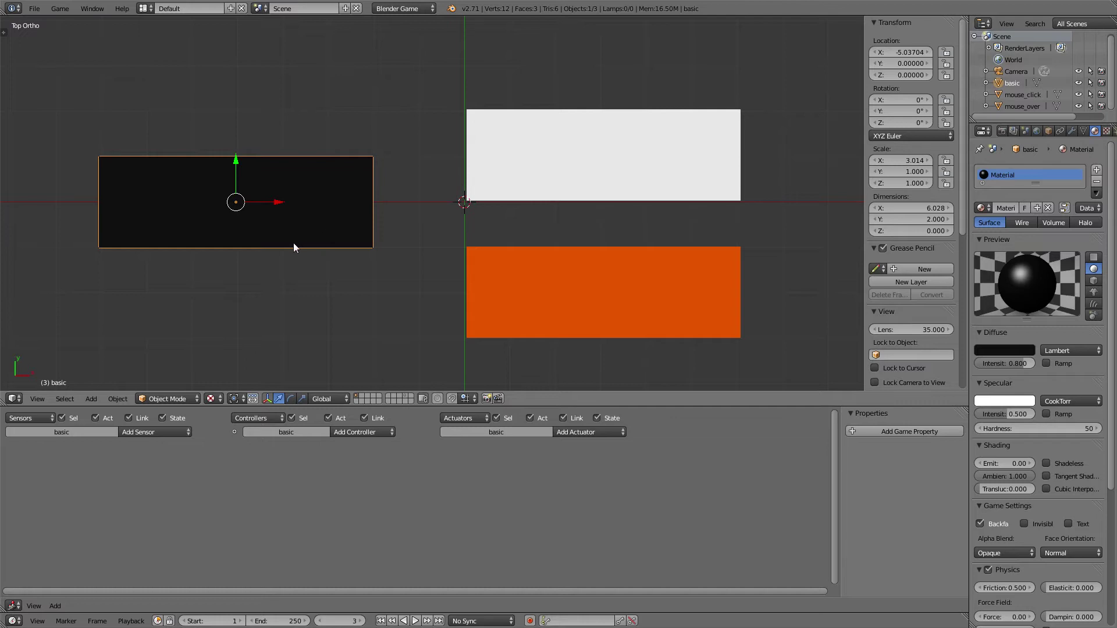
- Add a Mouse sensor to the basic plane set to Mouse Over
left_click(179, 432)
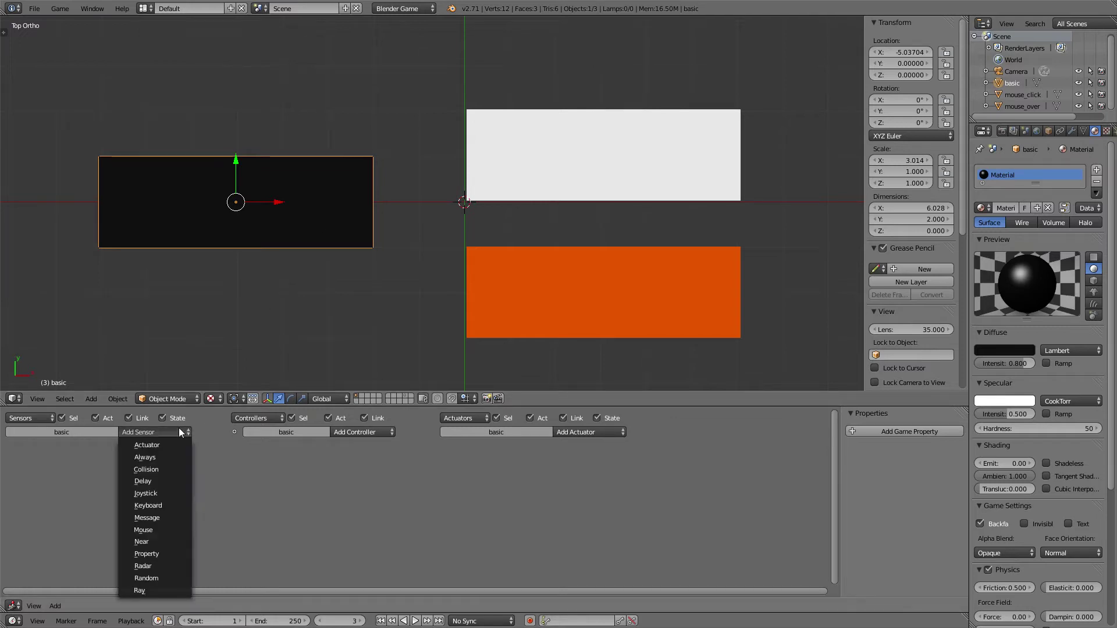
left_click(160, 529)
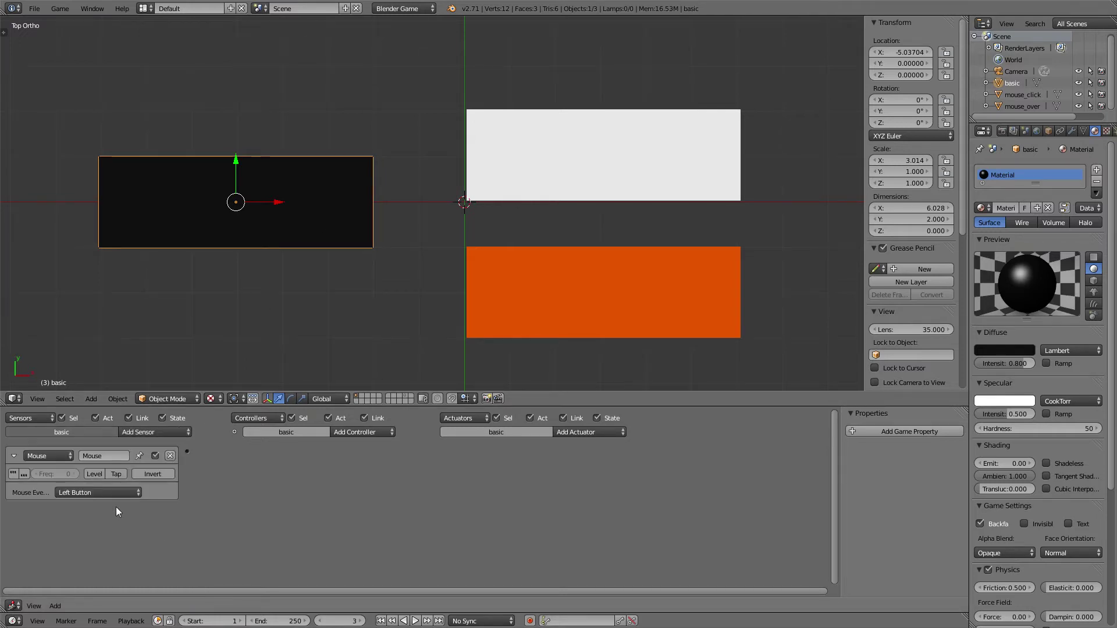
left_click(87, 493)
left_click(92, 407)
left_click(96, 492)
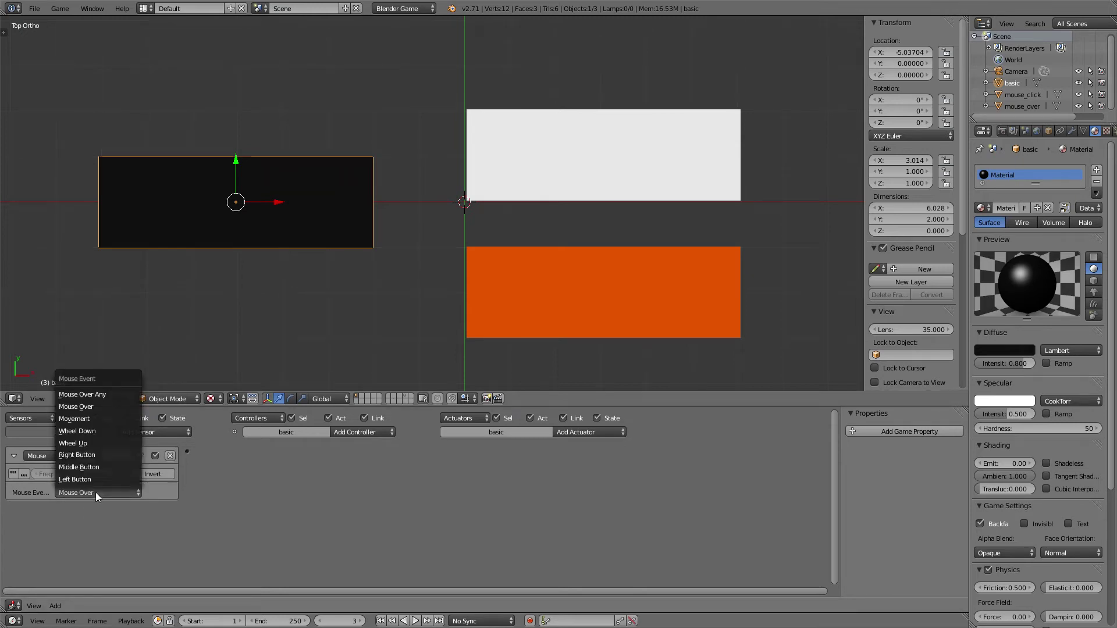
left_click(96, 405)
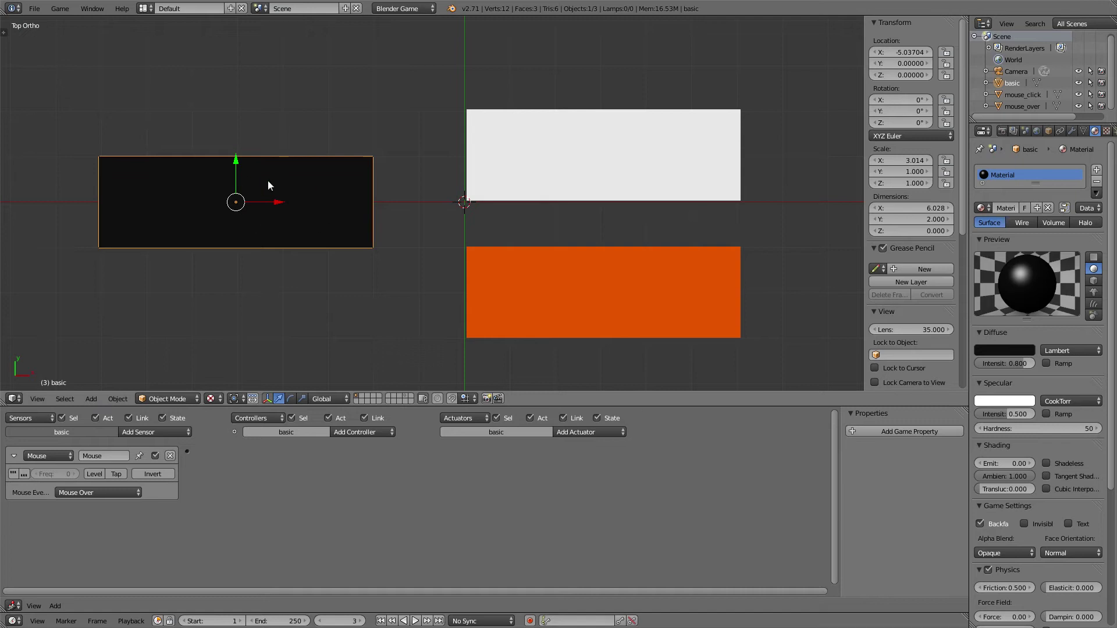
- Add an Edit Object actuator set to Replace Mesh with the mouse_over mesh
left_click(599, 432)
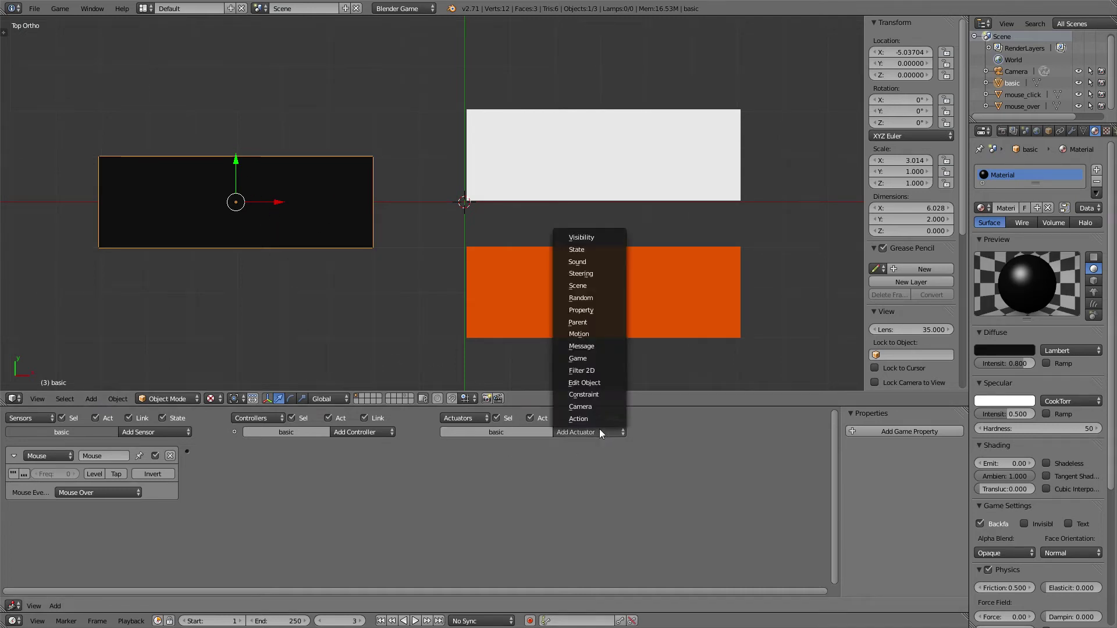
left_click(583, 383)
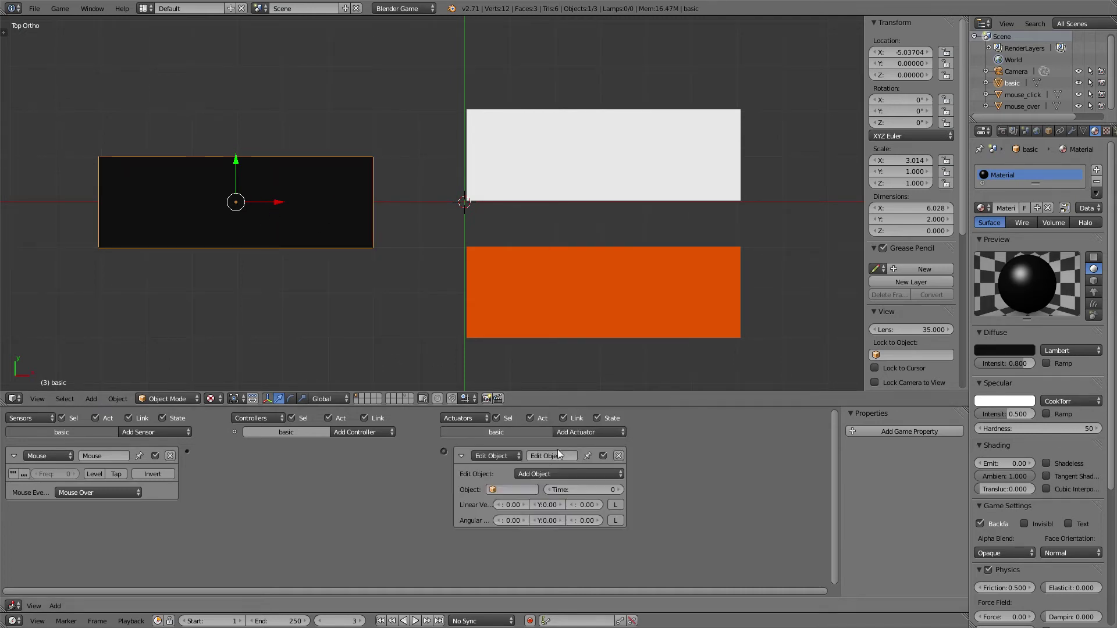
left_click(540, 474)
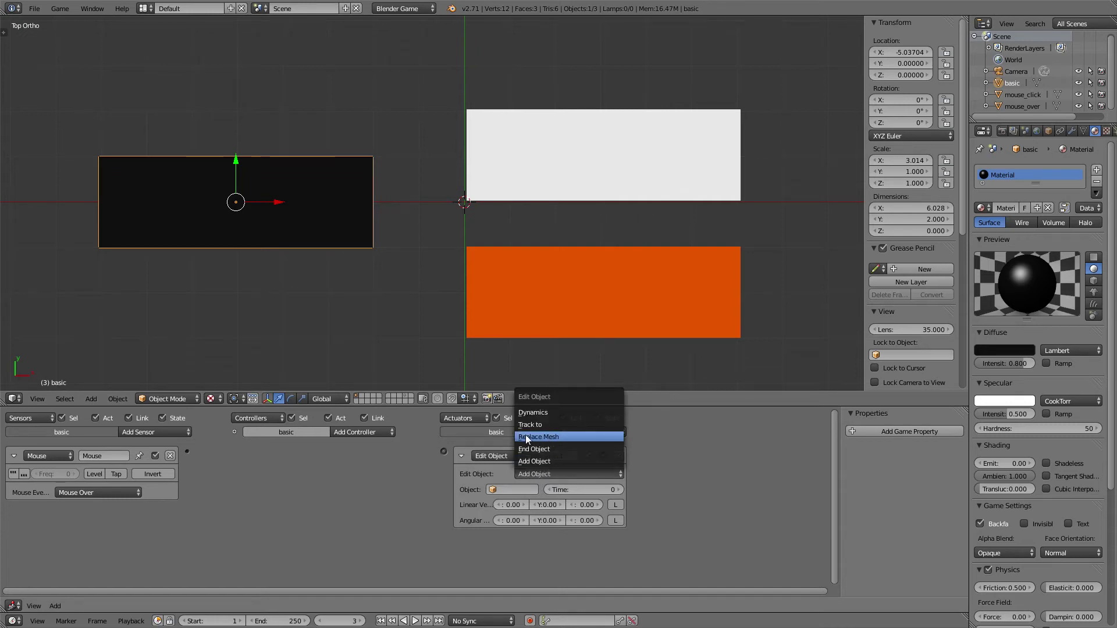
left_click(542, 437)
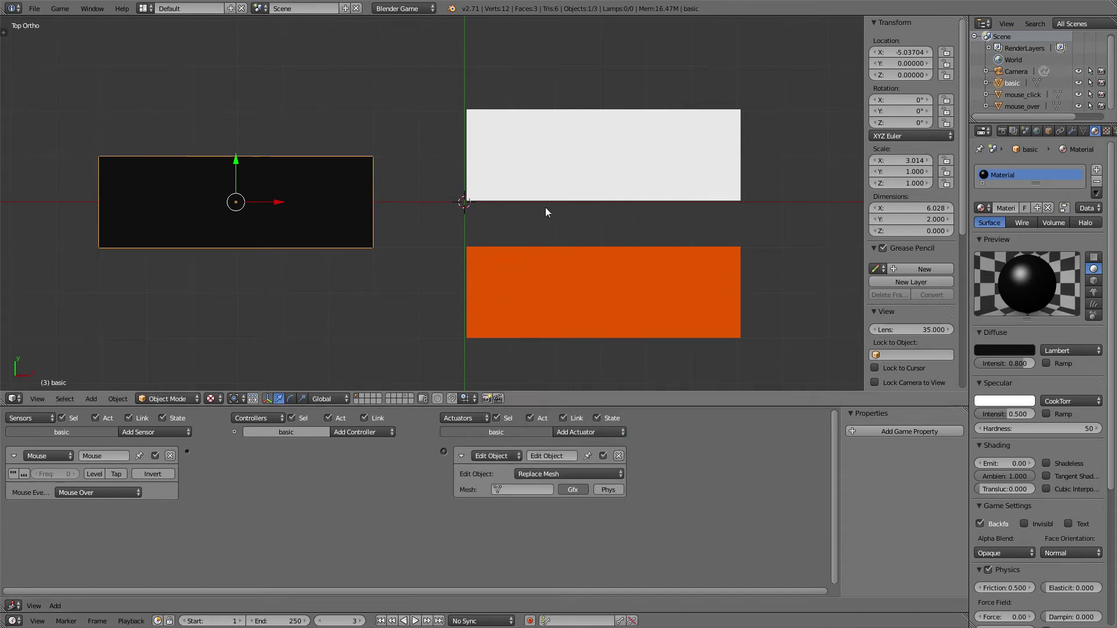
left_click(520, 486)
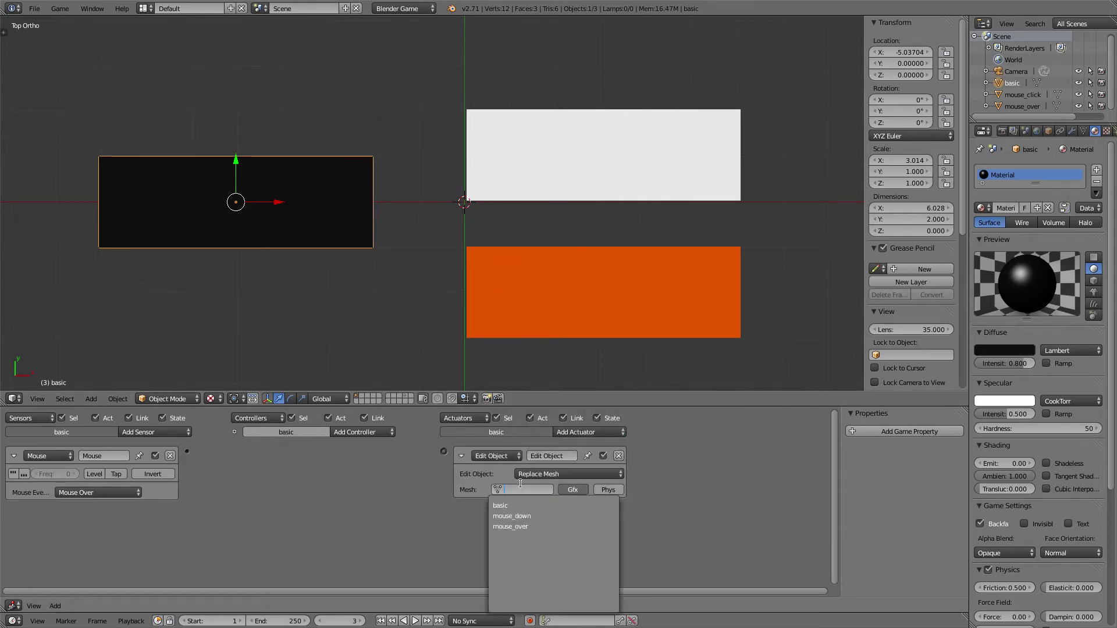
left_click(522, 527)
- Link the Mouse Over sensor to the Replace Mesh actuator and test hovering in-game
left_click_drag(187, 451, 444, 452)
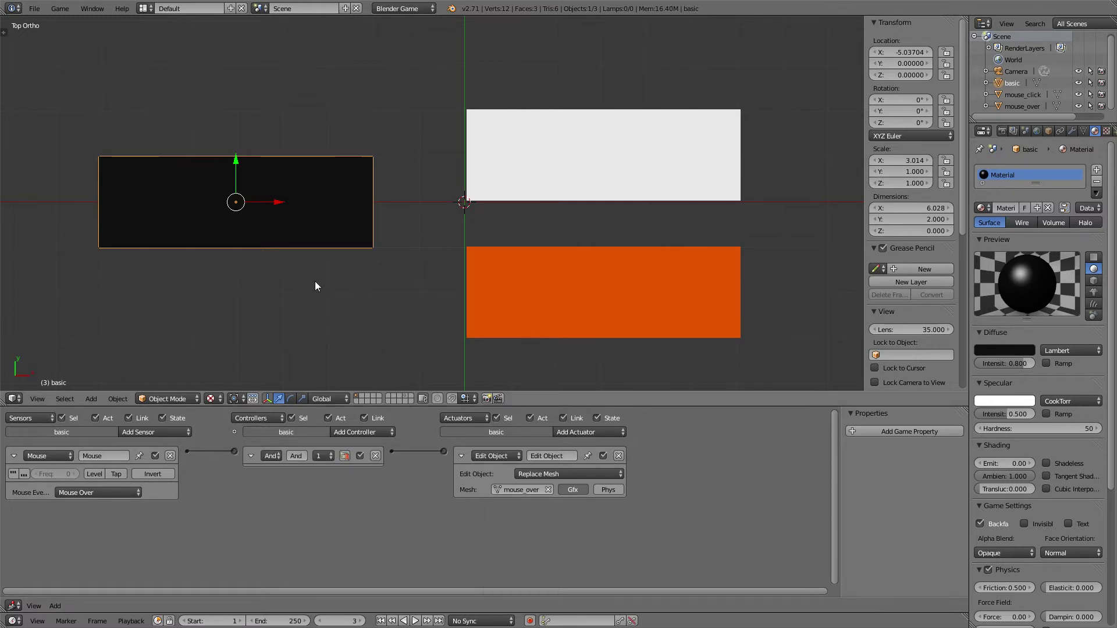
key("p")
mouse_move(311, 218)
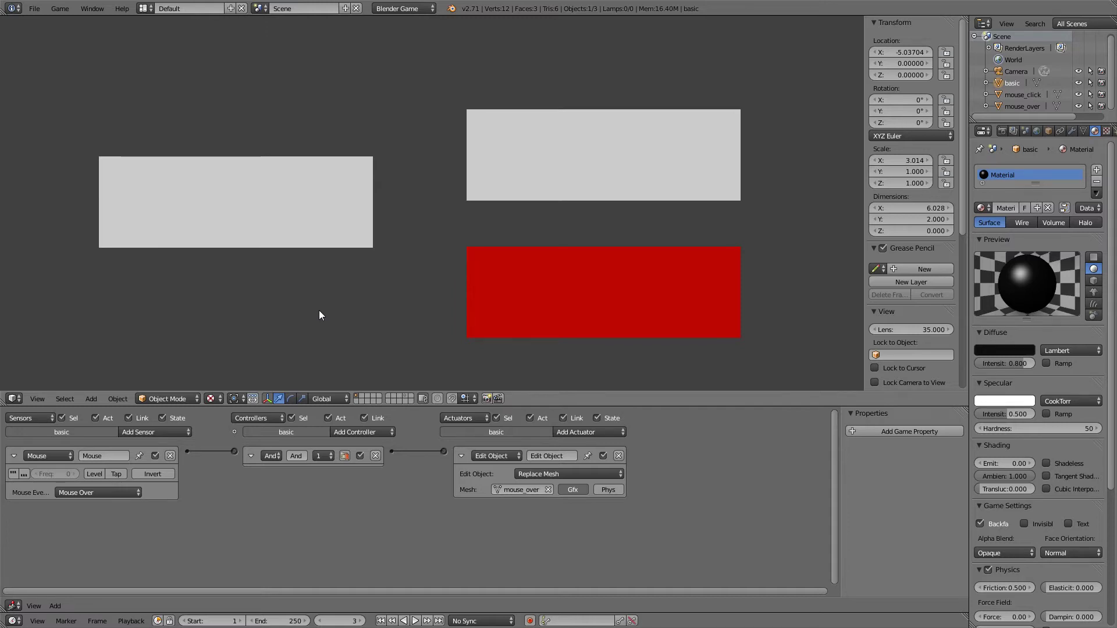
key("Escape")
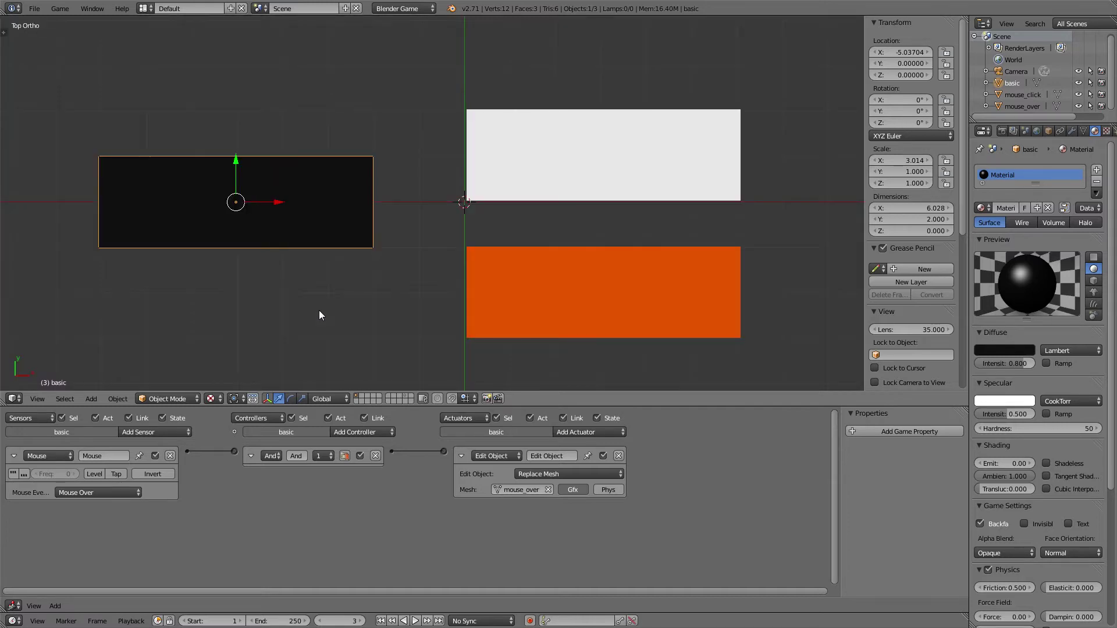
- Add a second Mouse sensor set to Mouse Over with Invert enabled
left_click(171, 434)
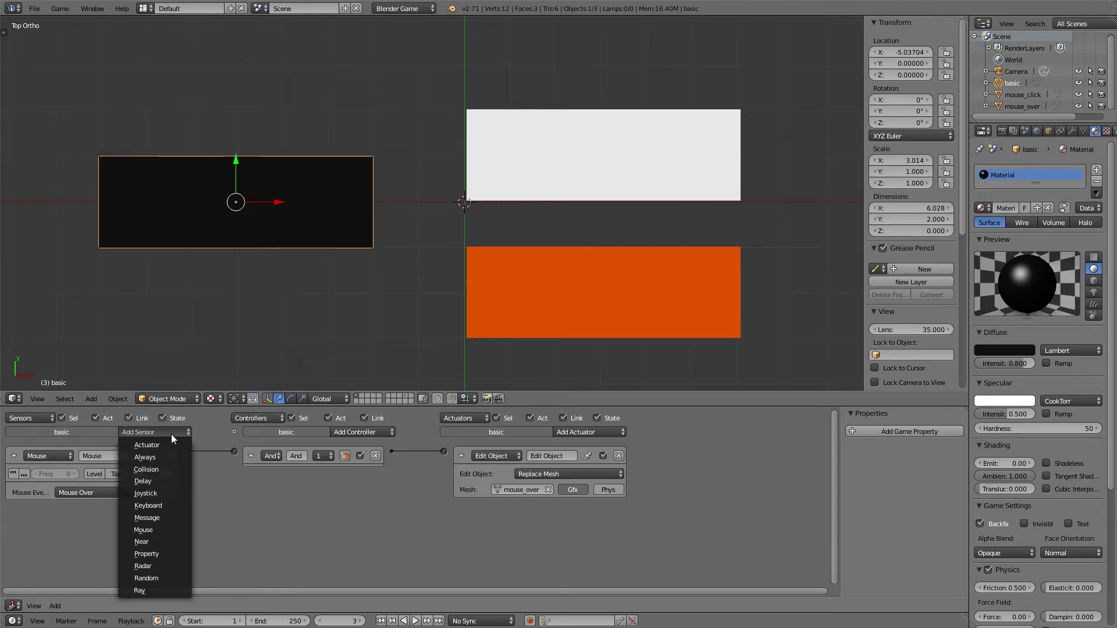
left_click(167, 529)
left_click(99, 548)
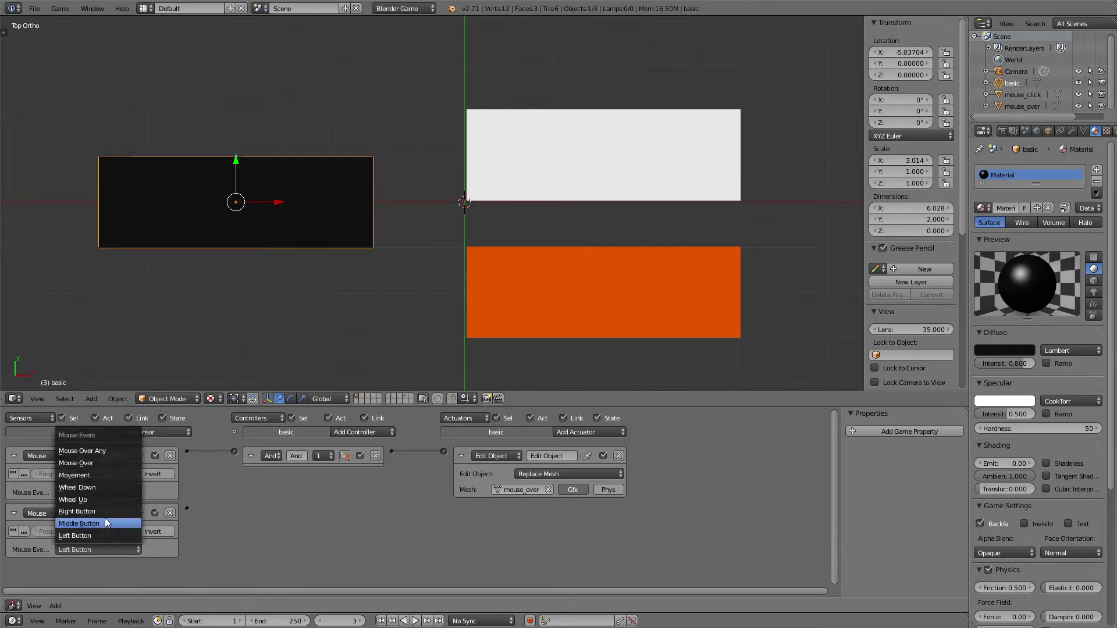
left_click(92, 462)
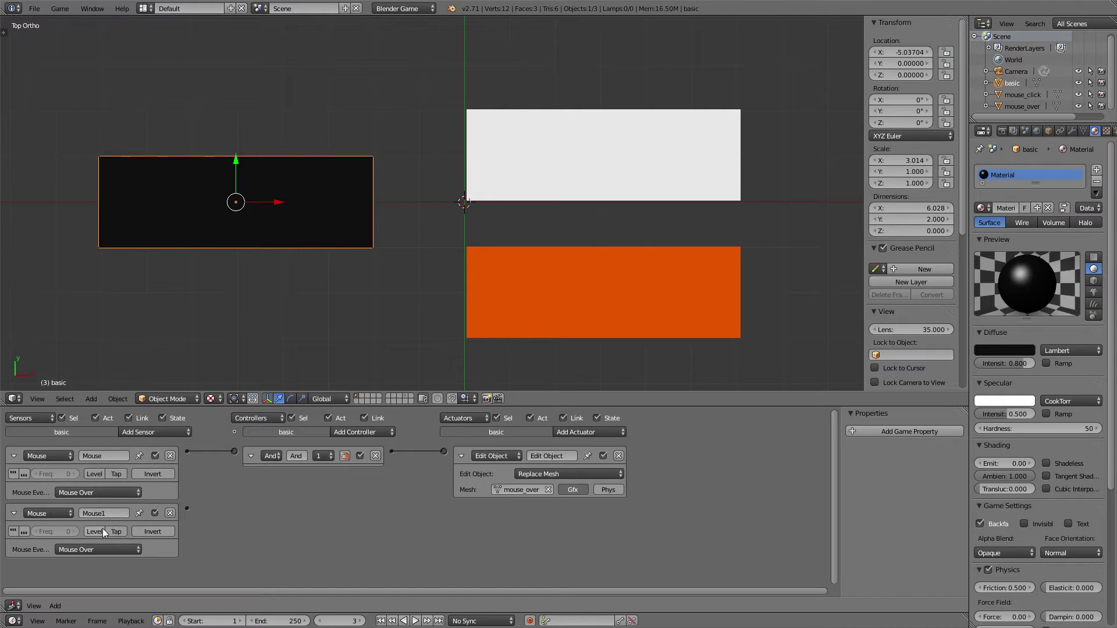
left_click(154, 531)
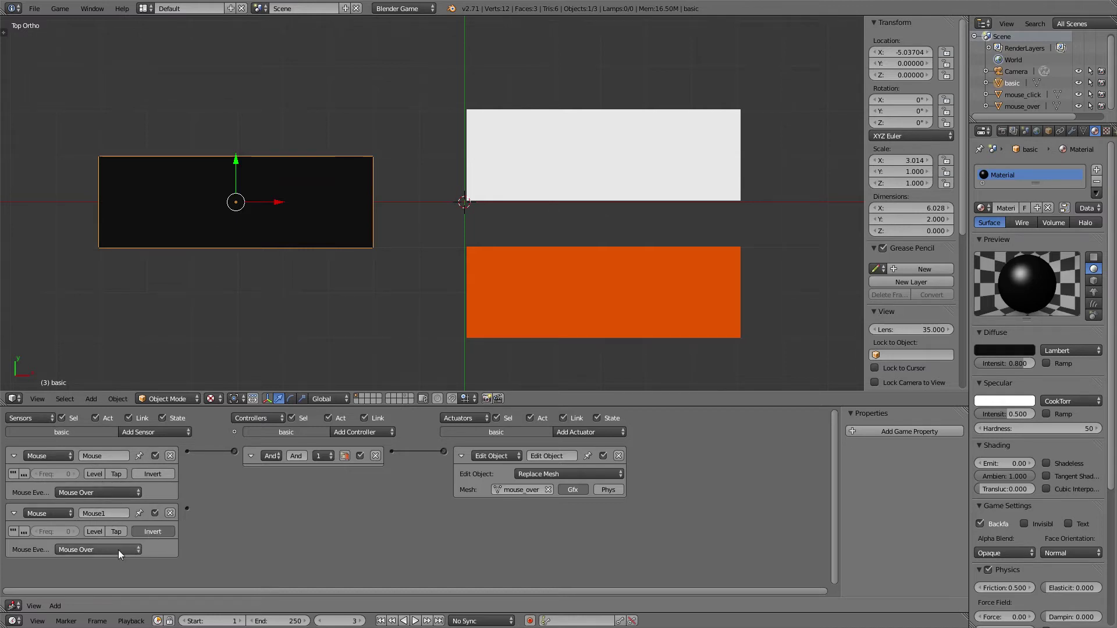
- Link it to a Replace Mesh actuator restoring the basic mesh, then test hover-off in-game
left_click(569, 432)
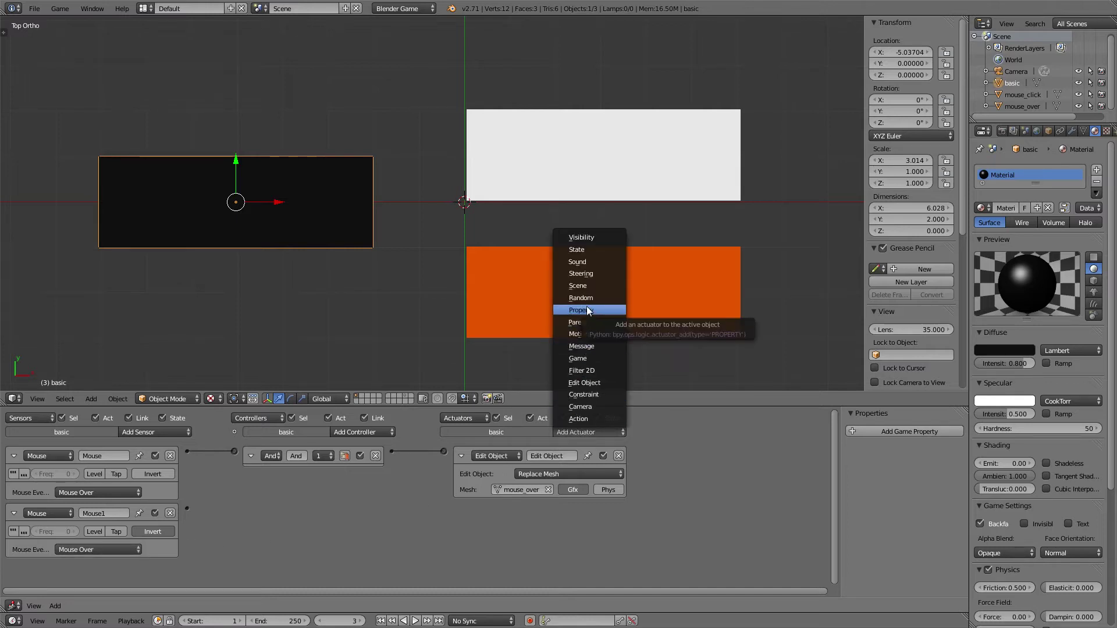
left_click(584, 383)
left_click(560, 527)
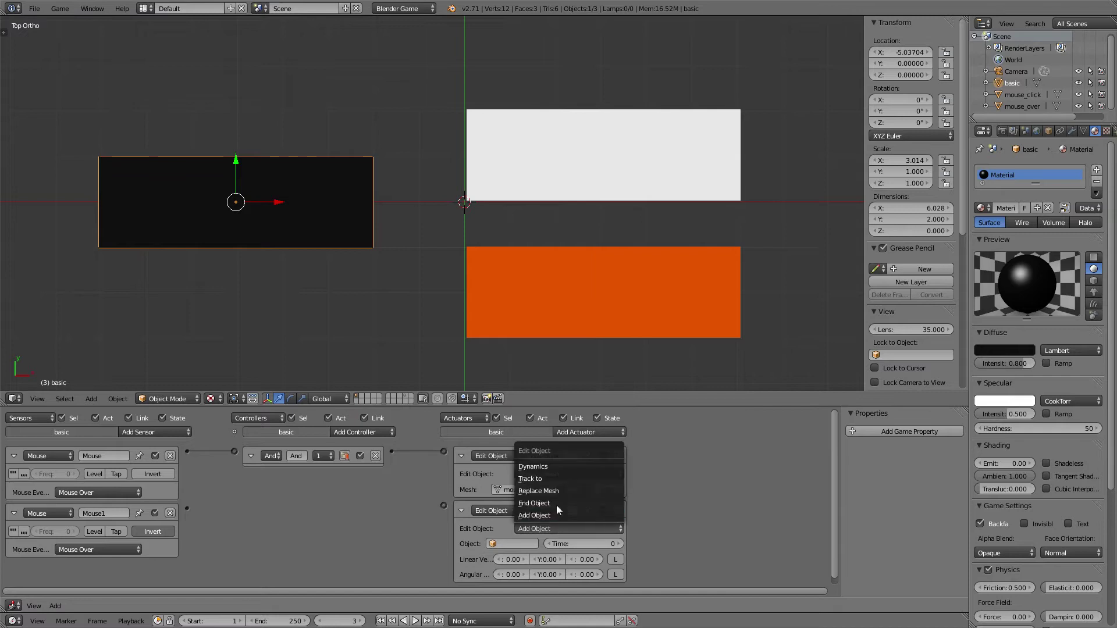
left_click(536, 492)
left_click_drag(187, 509, 445, 508)
left_click(515, 543)
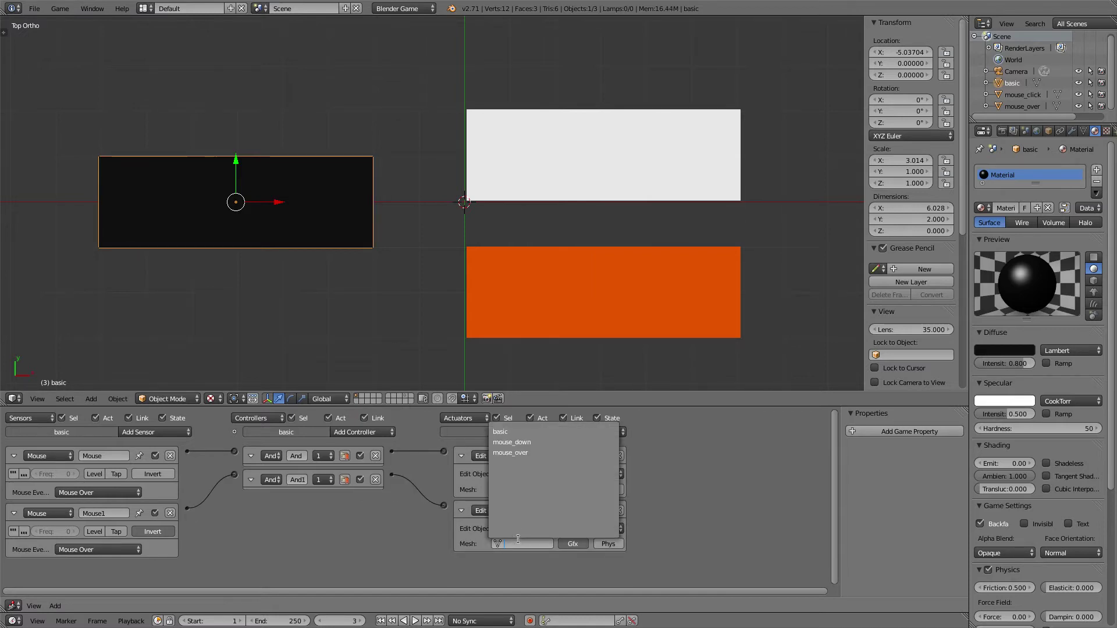
left_click(514, 432)
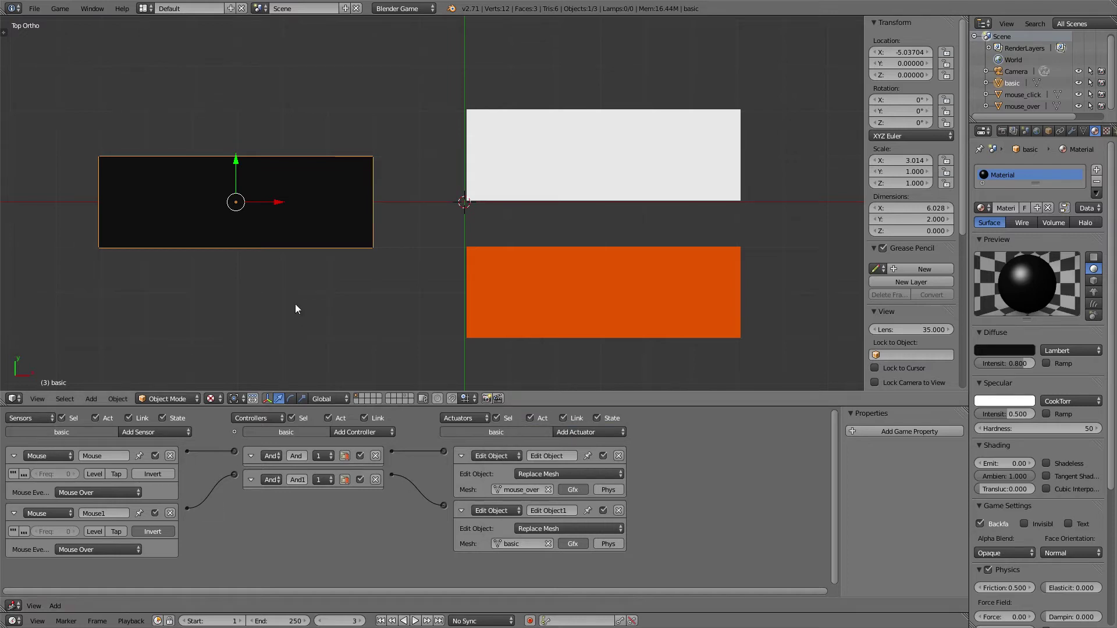
key("p")
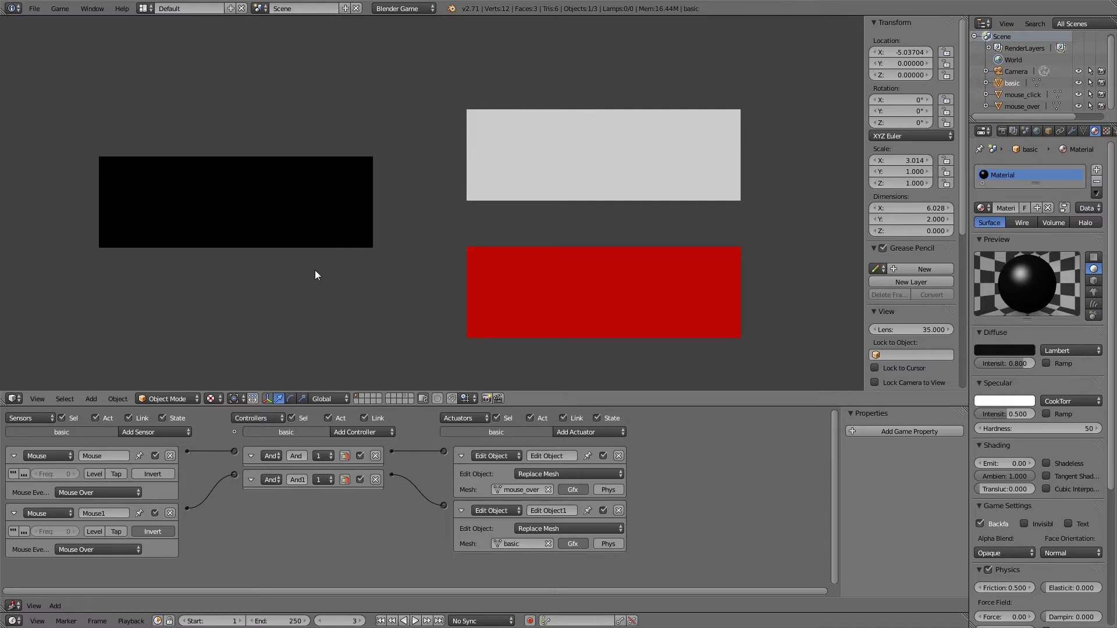
key("Escape")
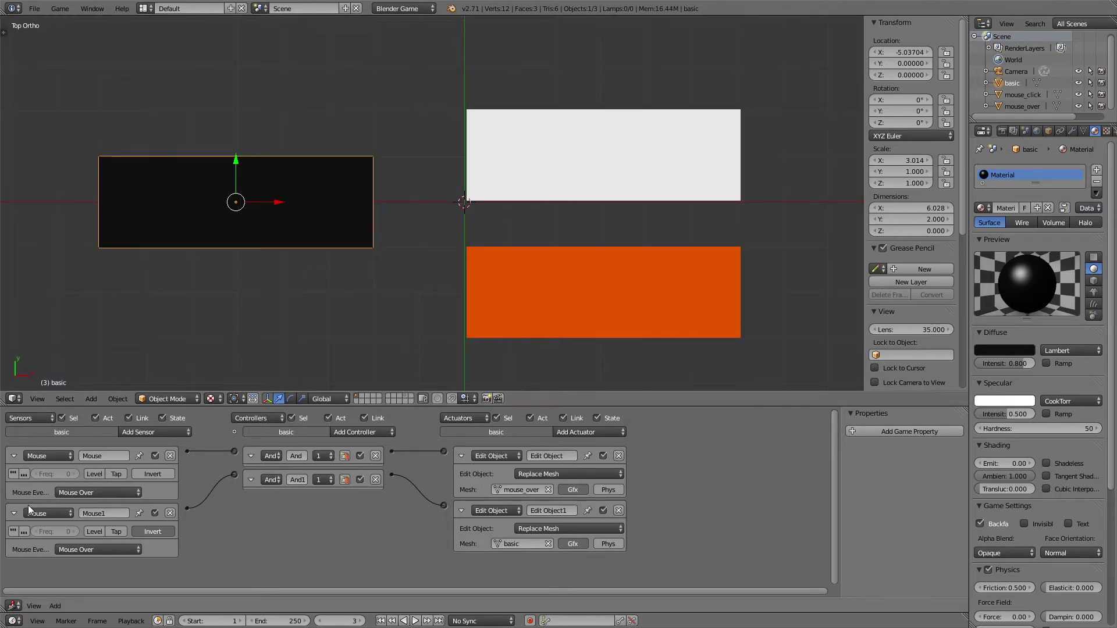
- Collapse the existing sensor and actuator panels and add a third Mouse sensor
left_click(15, 514)
left_click(13, 456)
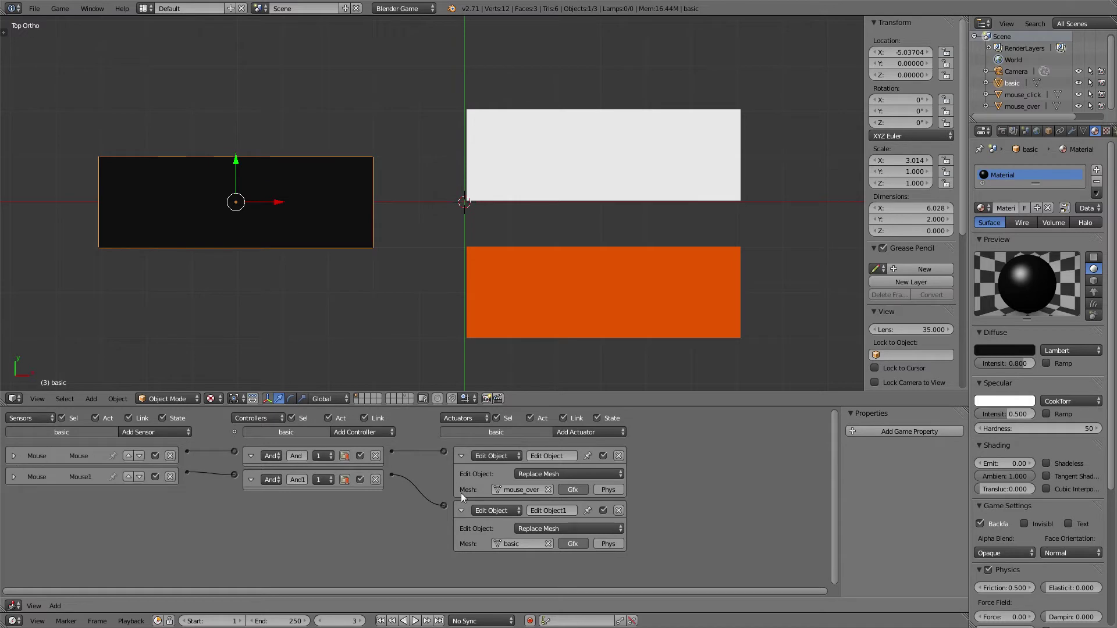
left_click(462, 510)
left_click(463, 456)
left_click(174, 432)
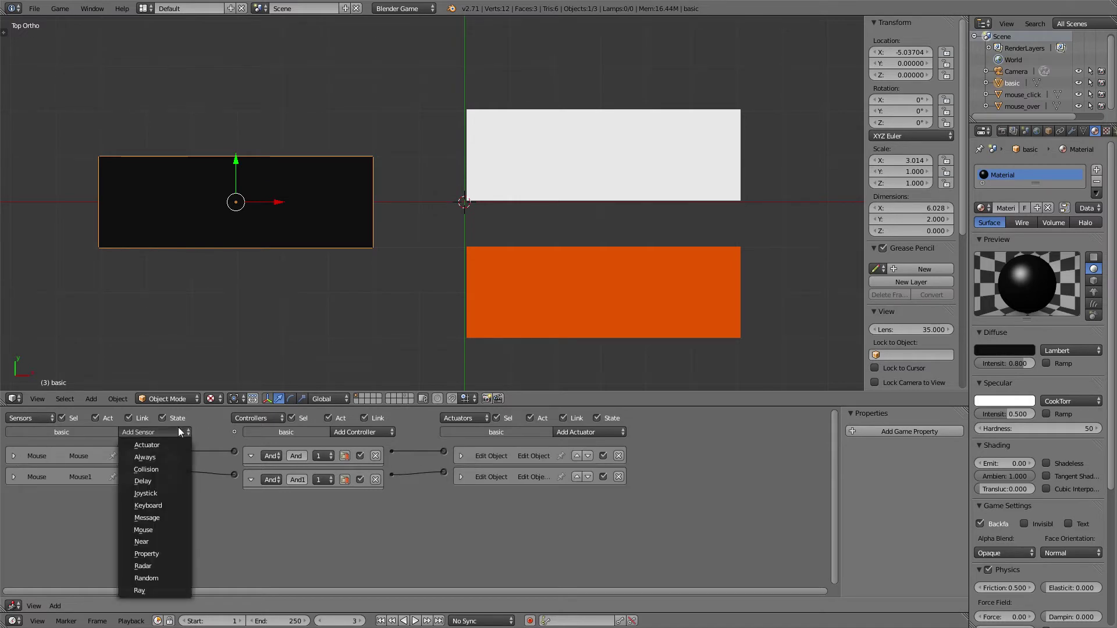
left_click(166, 530)
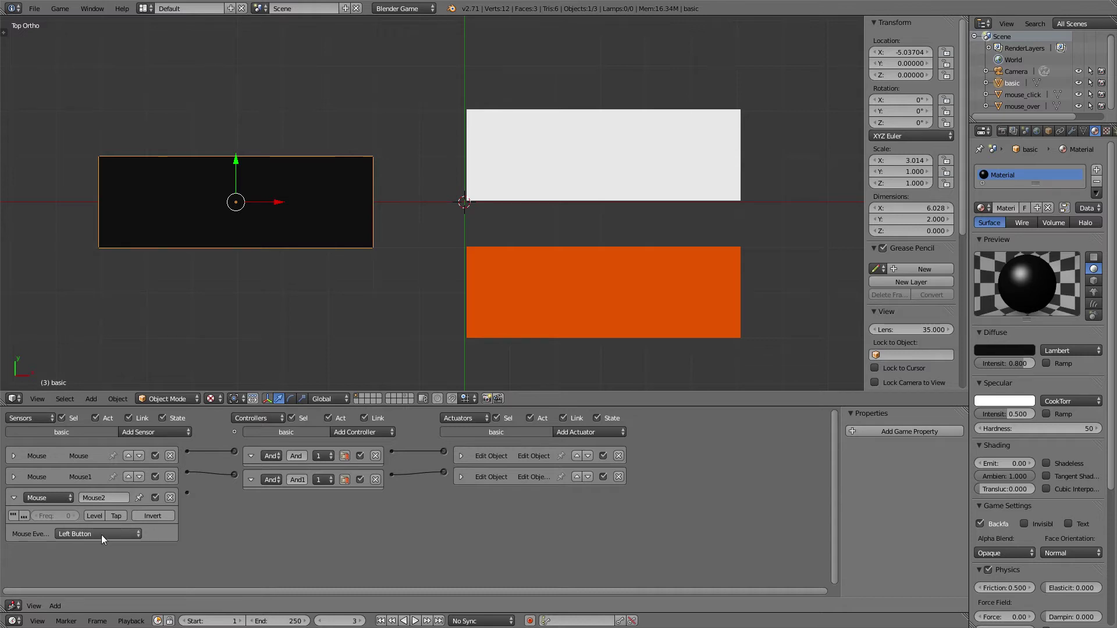
- Add a Replace Mesh actuator using mouse_down and wire the third sensor to it
left_click(359, 432)
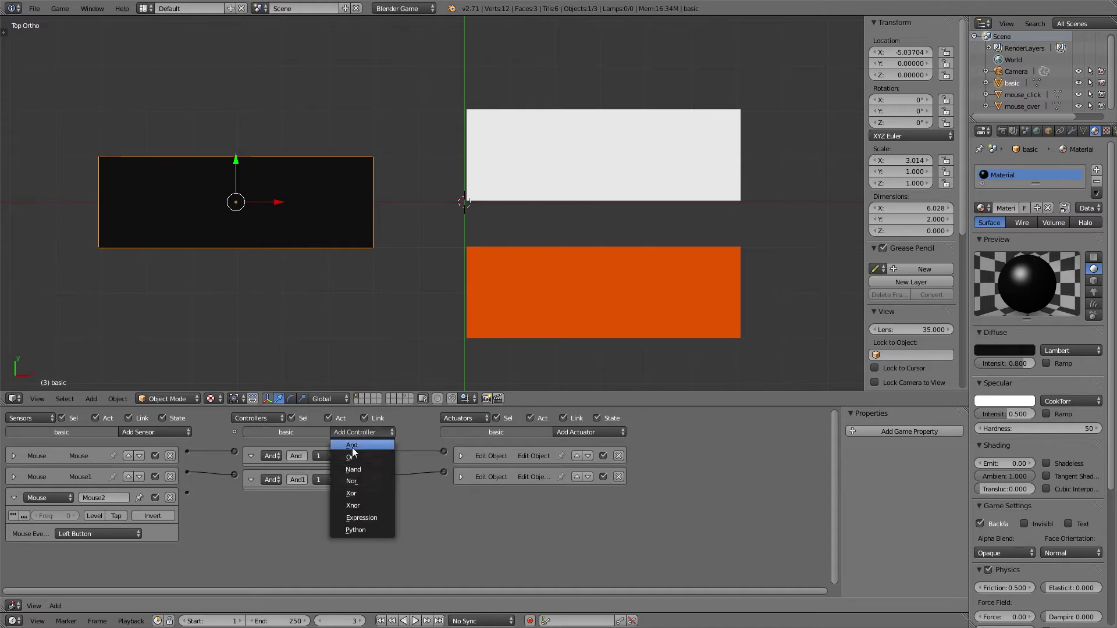
left_click(582, 437)
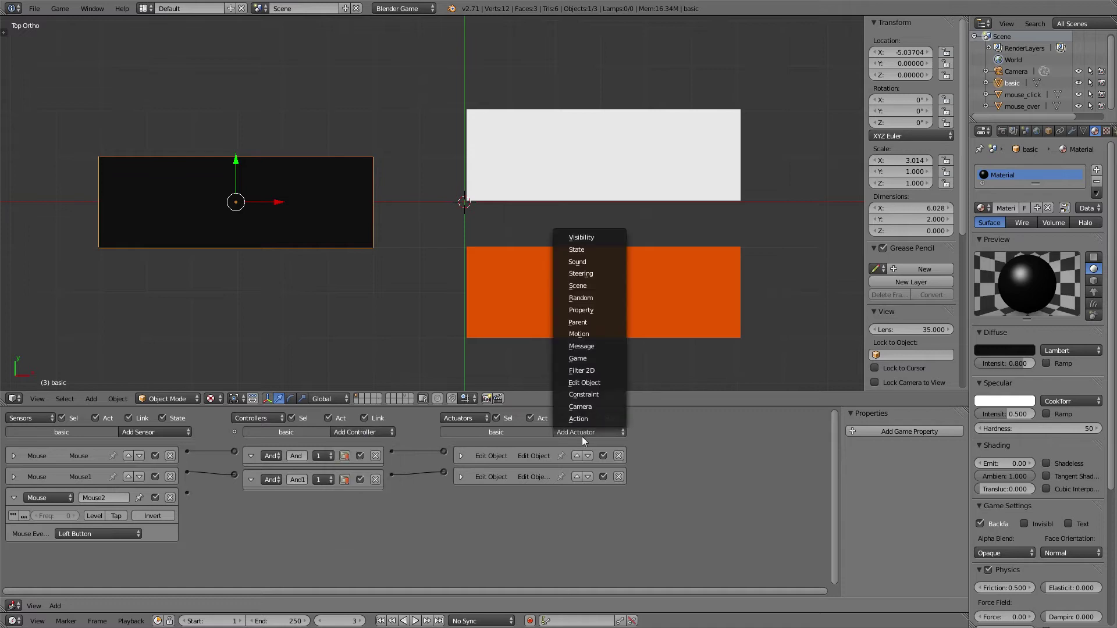
left_click(591, 383)
left_click(555, 516)
left_click(560, 477)
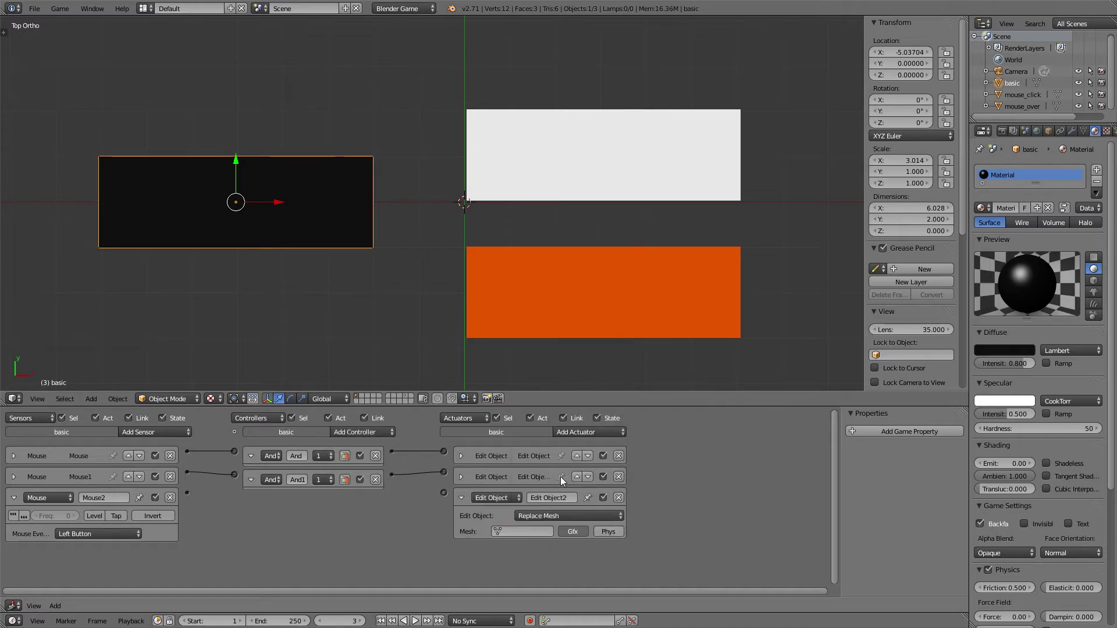
left_click(519, 532)
type("m")
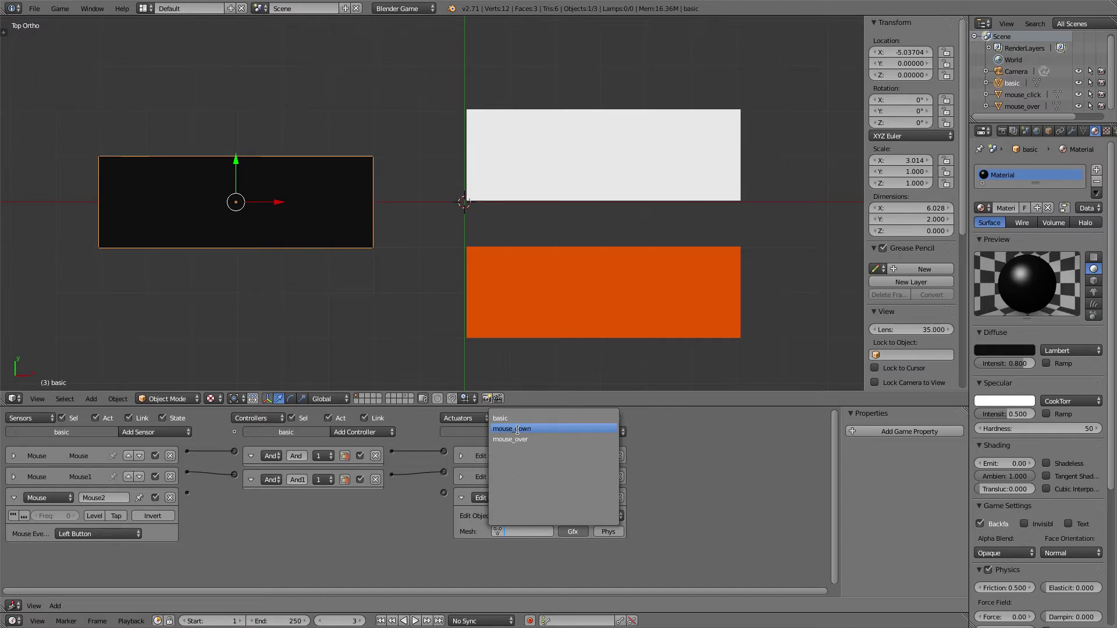
key("Return")
left_click_drag(278, 501, 443, 493)
- Run the game and click the button to check the pressed mesh appears
key("p")
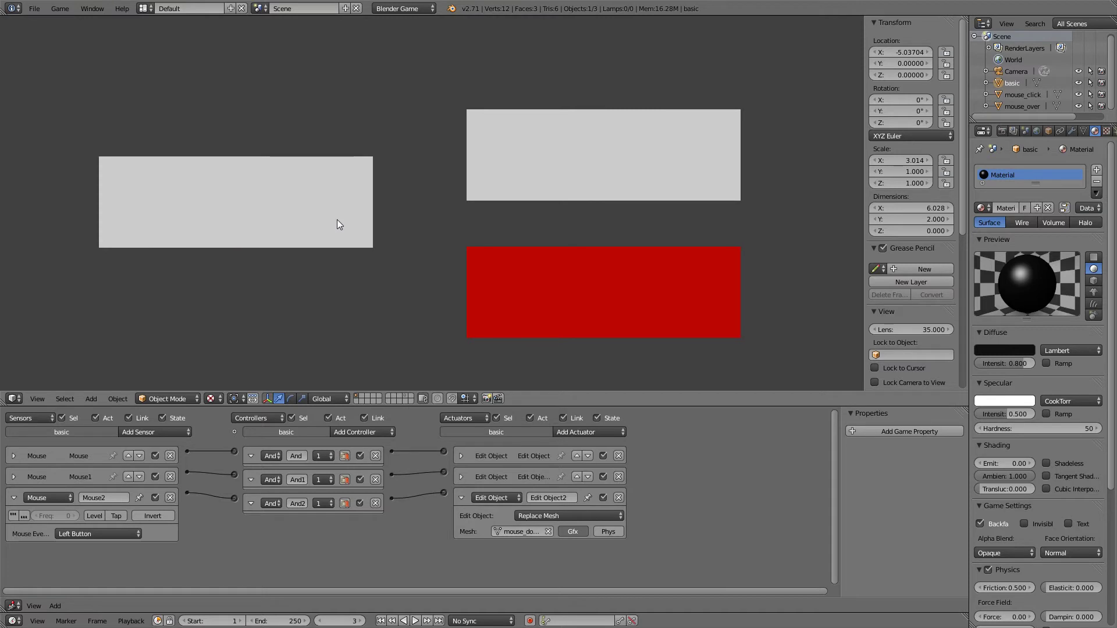
left_click(337, 220)
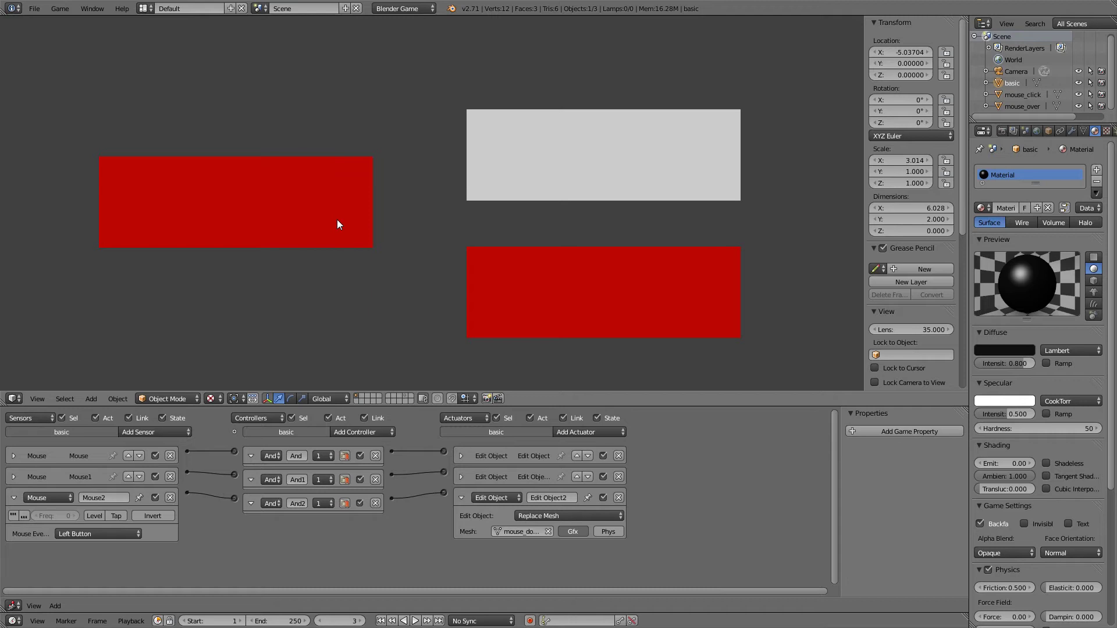
left_click(308, 271)
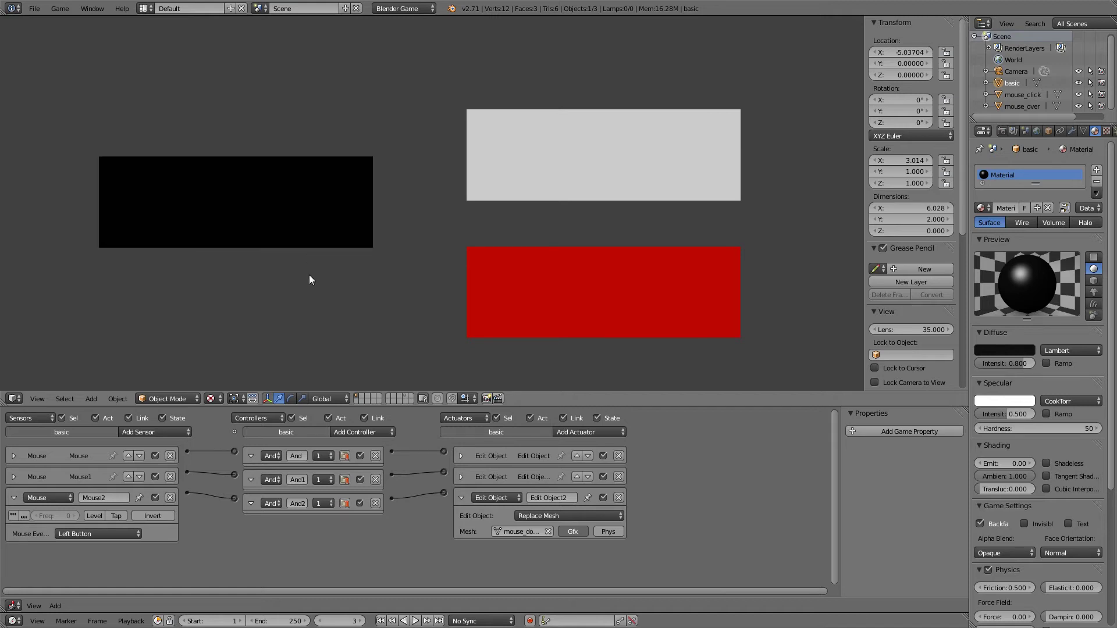
left_click(307, 243)
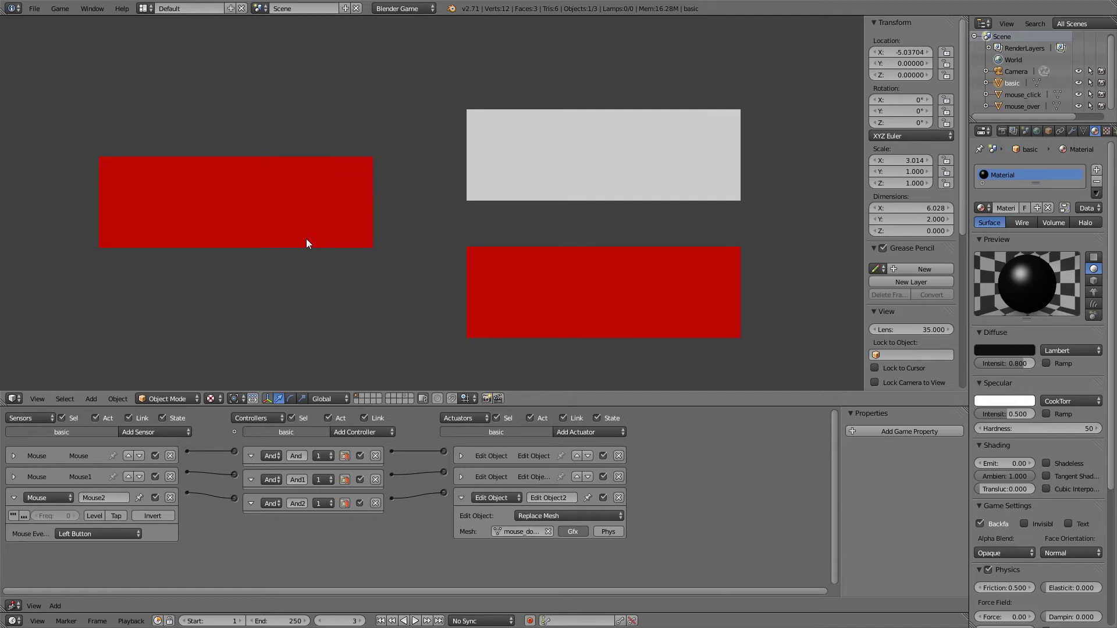
key("Escape")
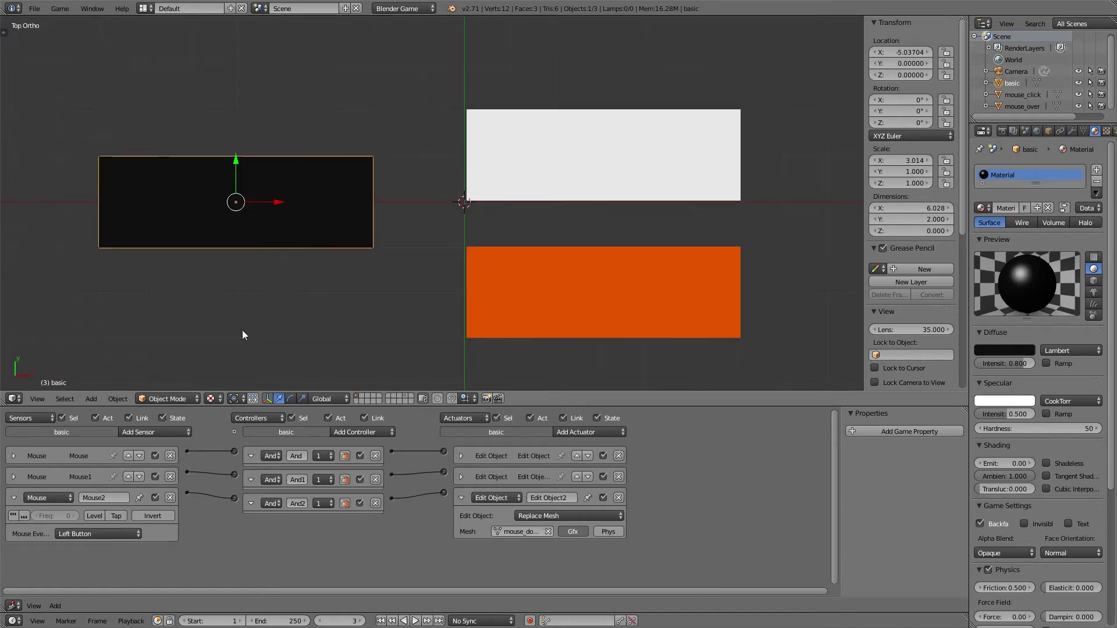
- Add a Mouse3 sensor and link it to an And controller
left_click(15, 499)
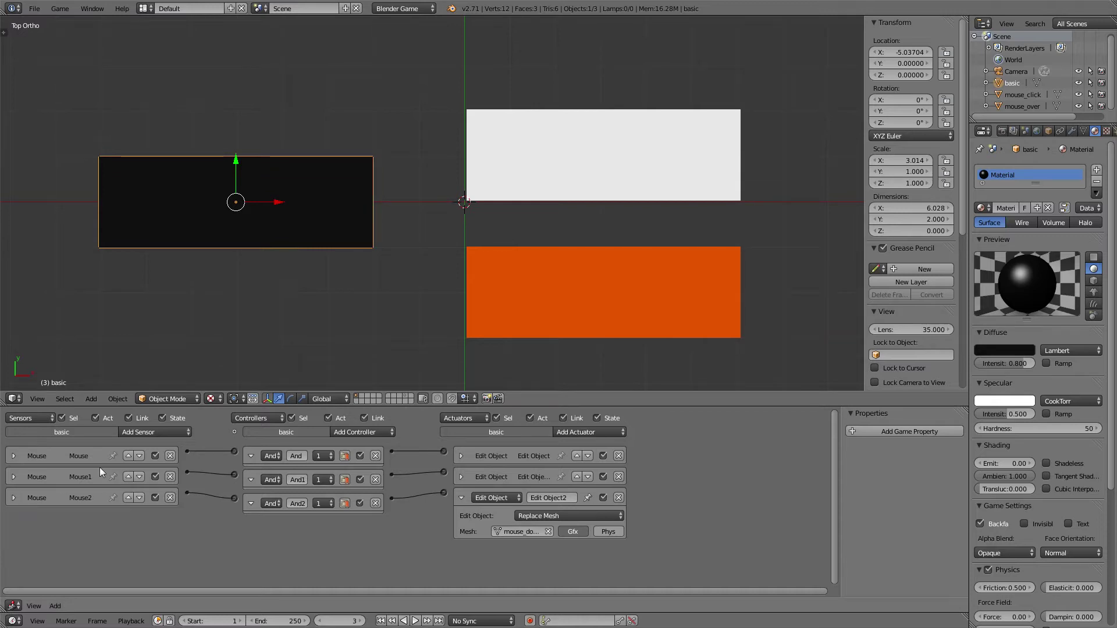
left_click(170, 432)
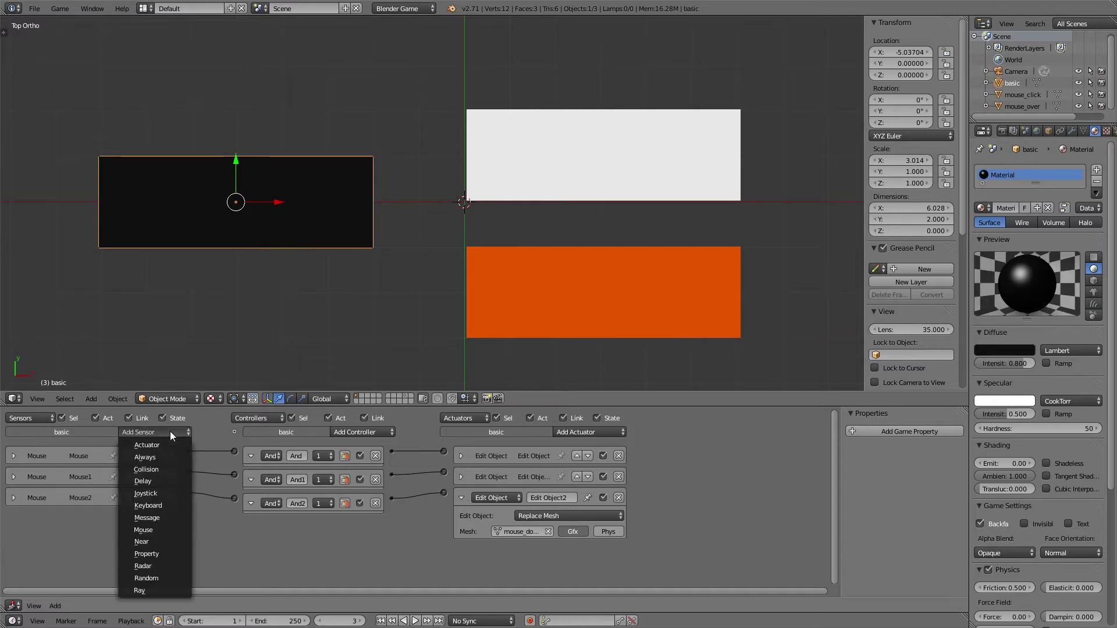
left_click(157, 531)
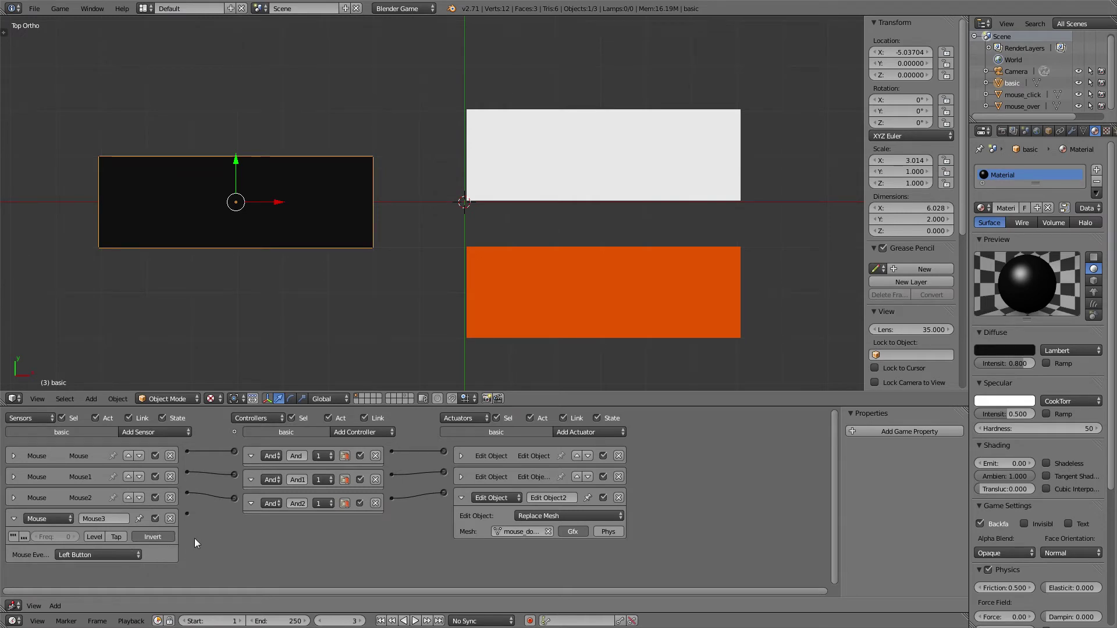
left_click(461, 476)
left_click(460, 456)
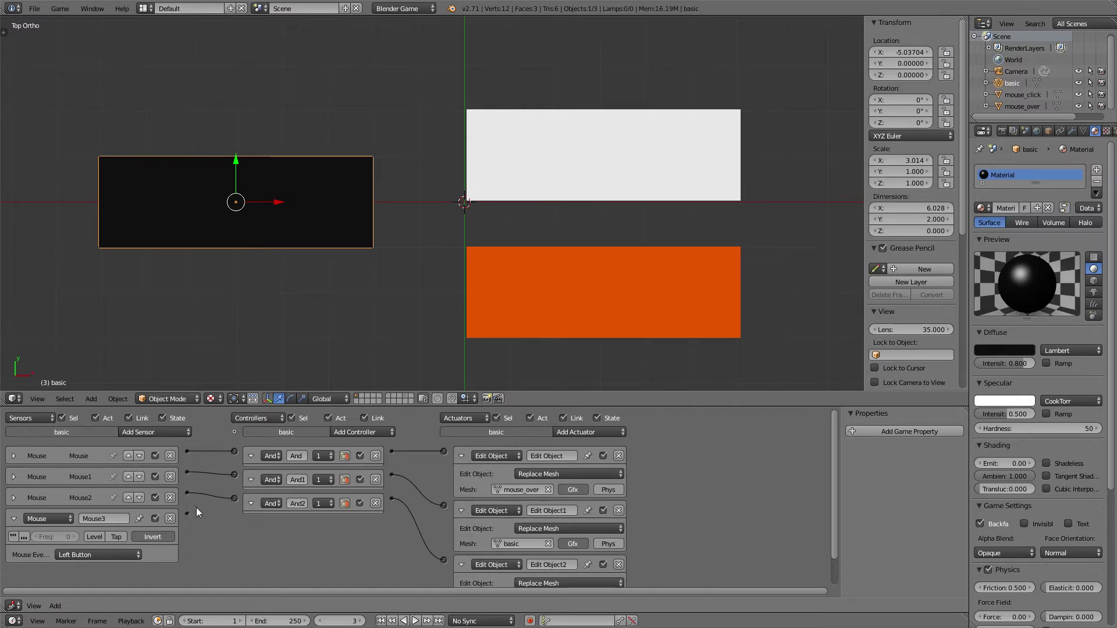
left_click_drag(223, 464, 234, 452)
left_click(13, 456)
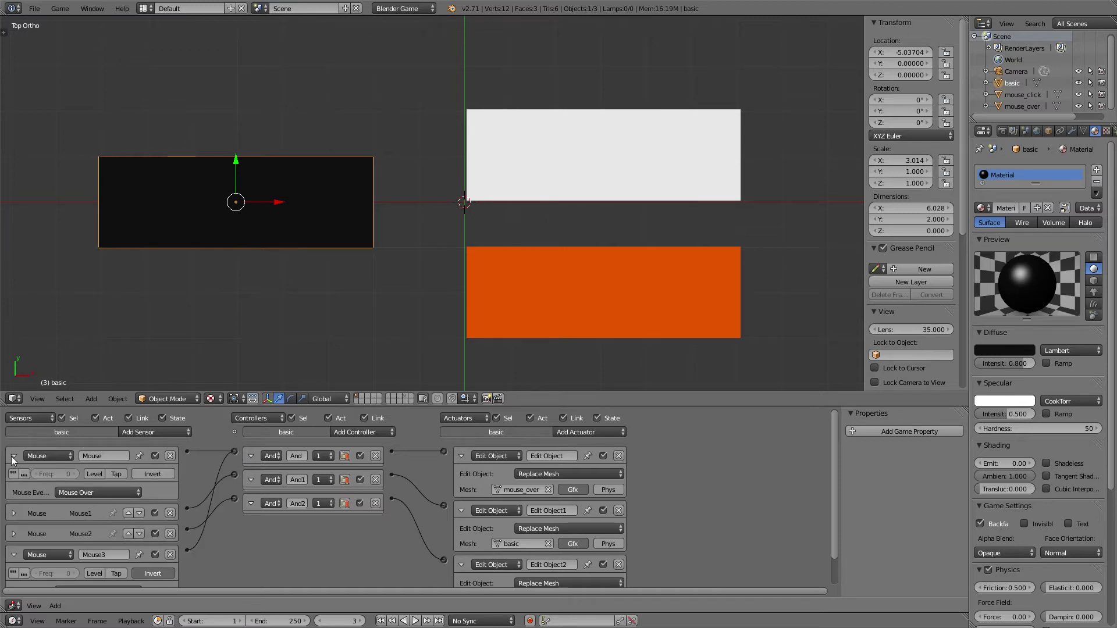
left_click(12, 456)
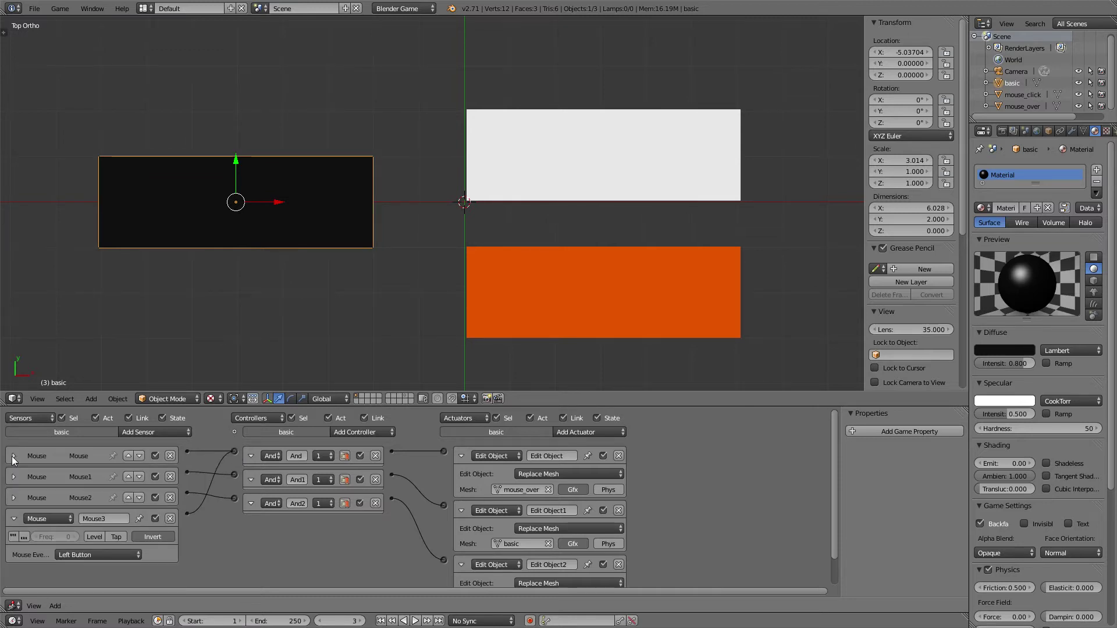
left_click(14, 519)
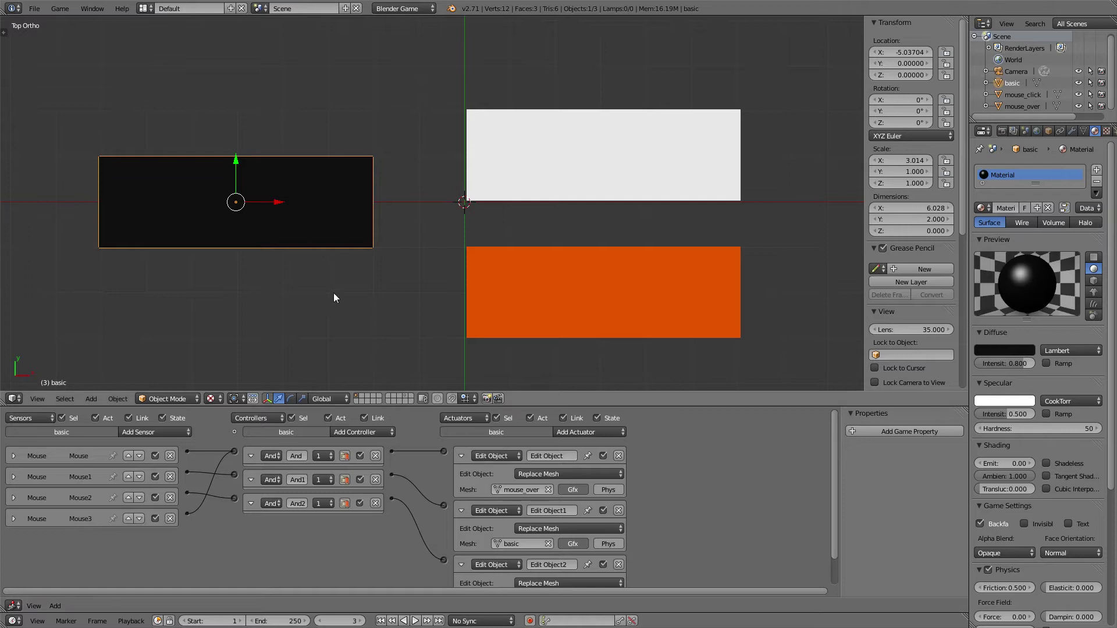
- Run the game and click the left plane repeatedly to test its mesh swaps
key("p")
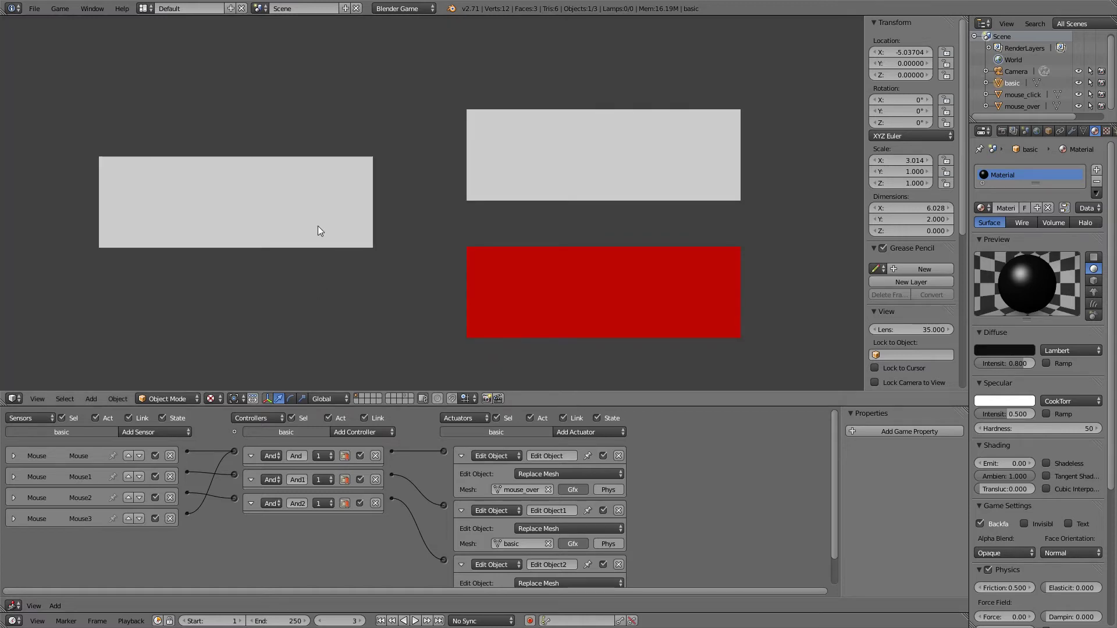
left_click(318, 226)
left_click(318, 226)
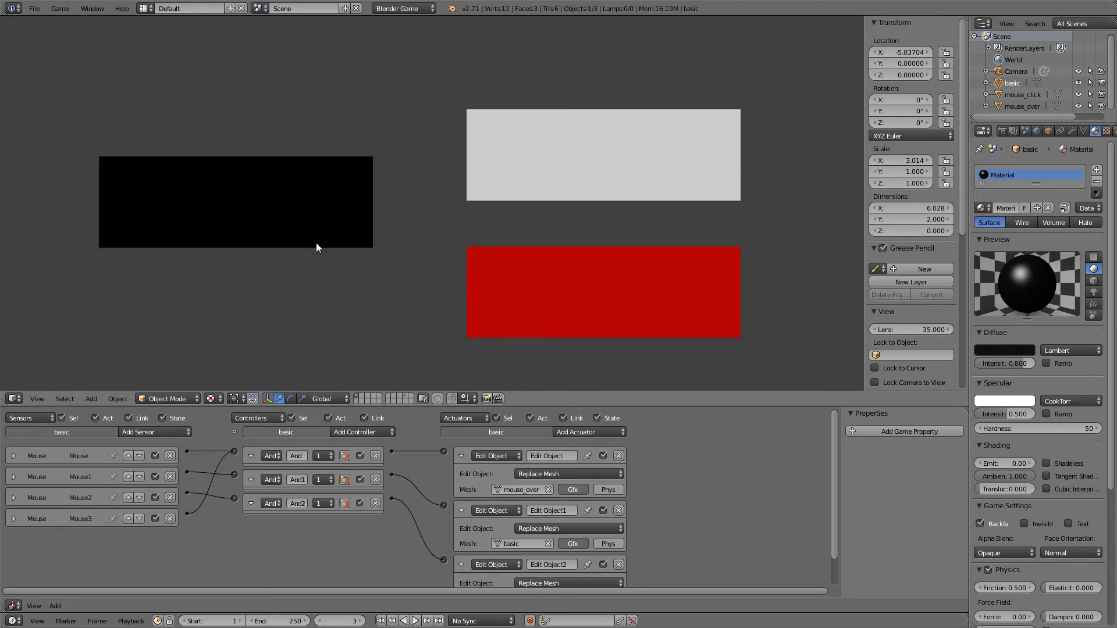
left_click(316, 240)
- Stop the game and duplicate the black button plane once below and once above
key("Escape")
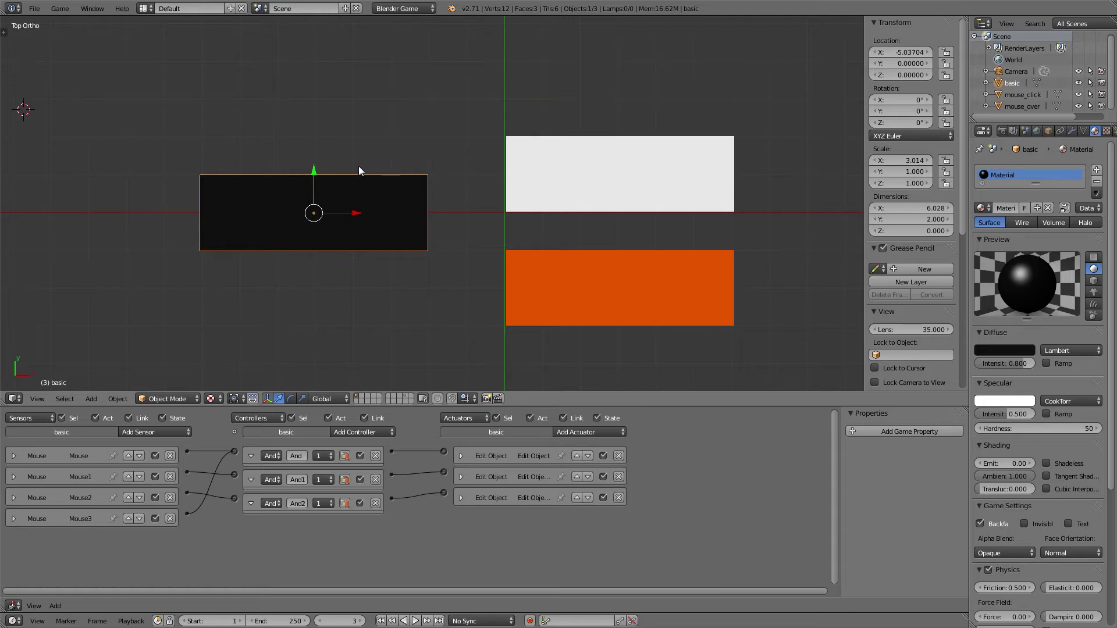
key("shift+d")
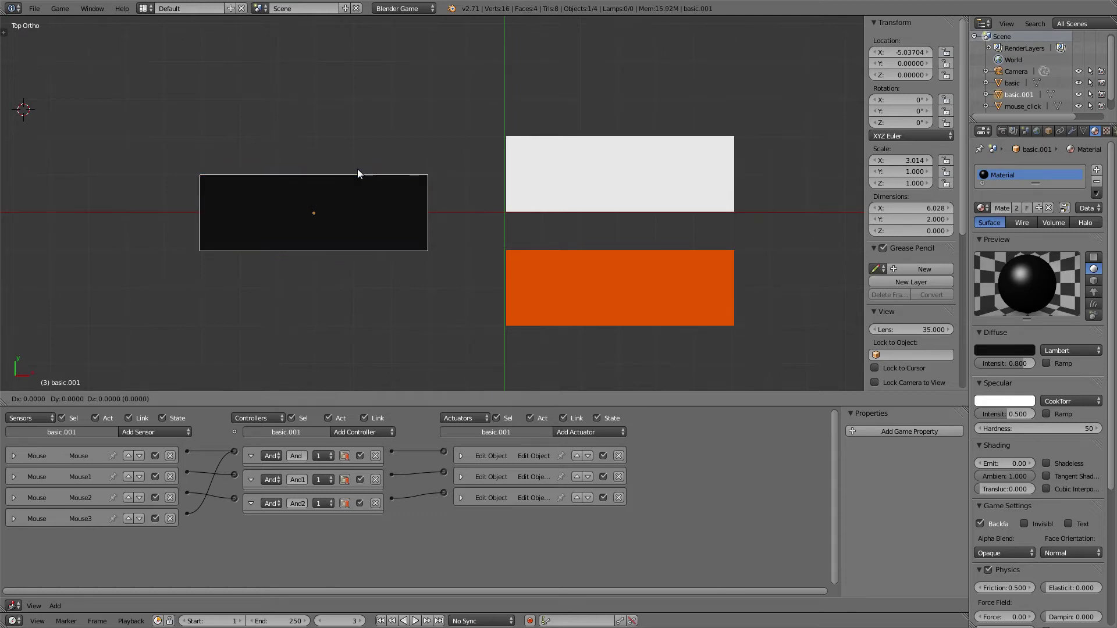
left_click(352, 278)
key("shift+d")
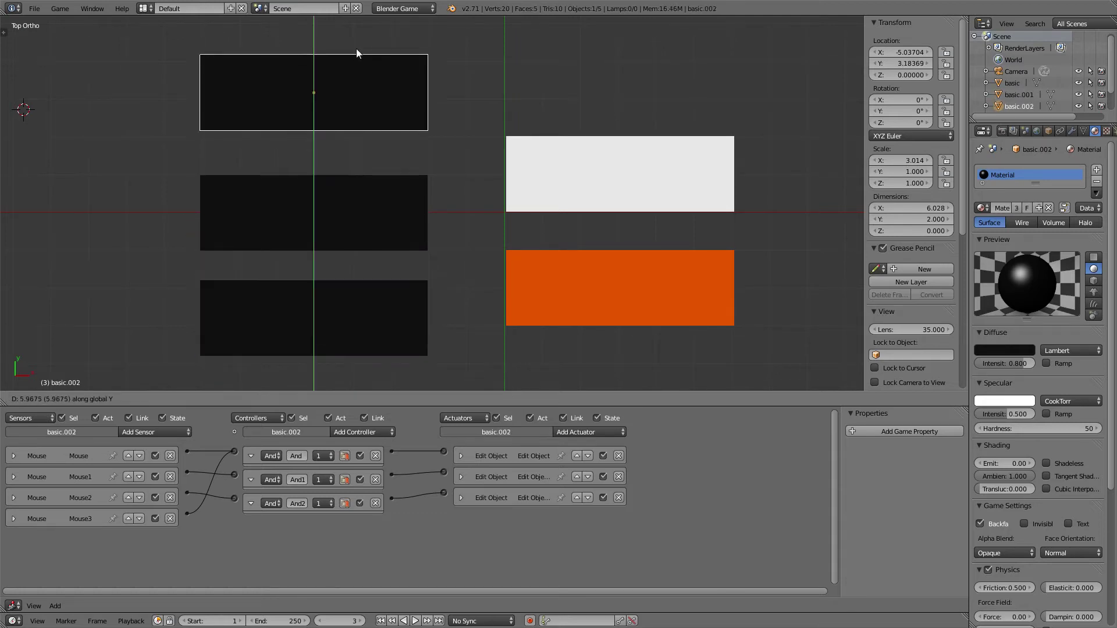
left_click(356, 48)
- Run the game and check the top button copy reacts to the mouse
key("p")
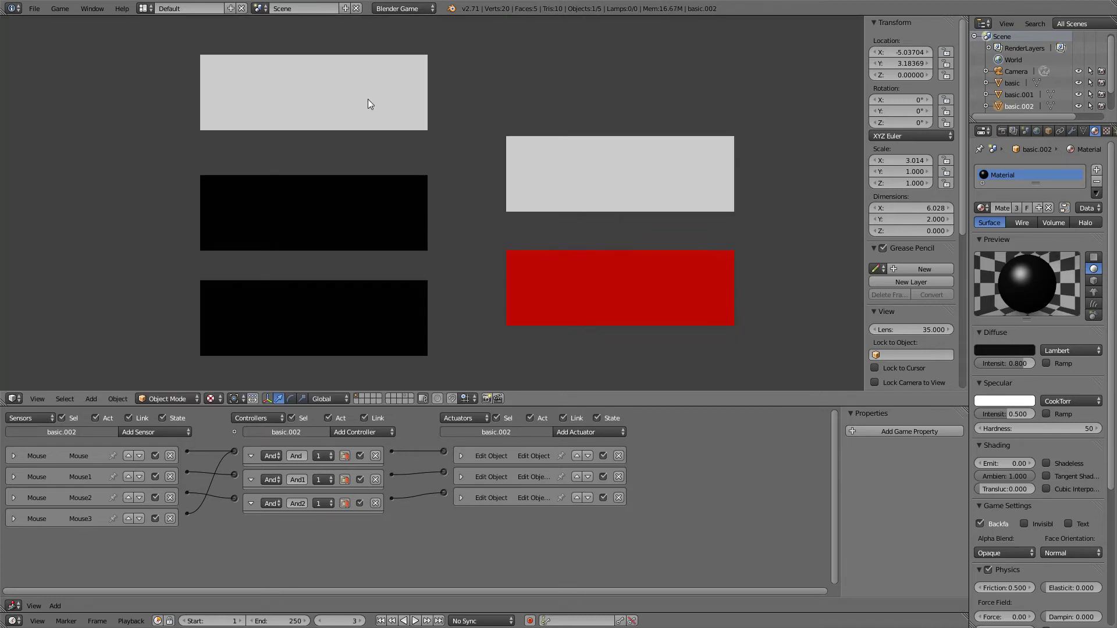
left_click(386, 103)
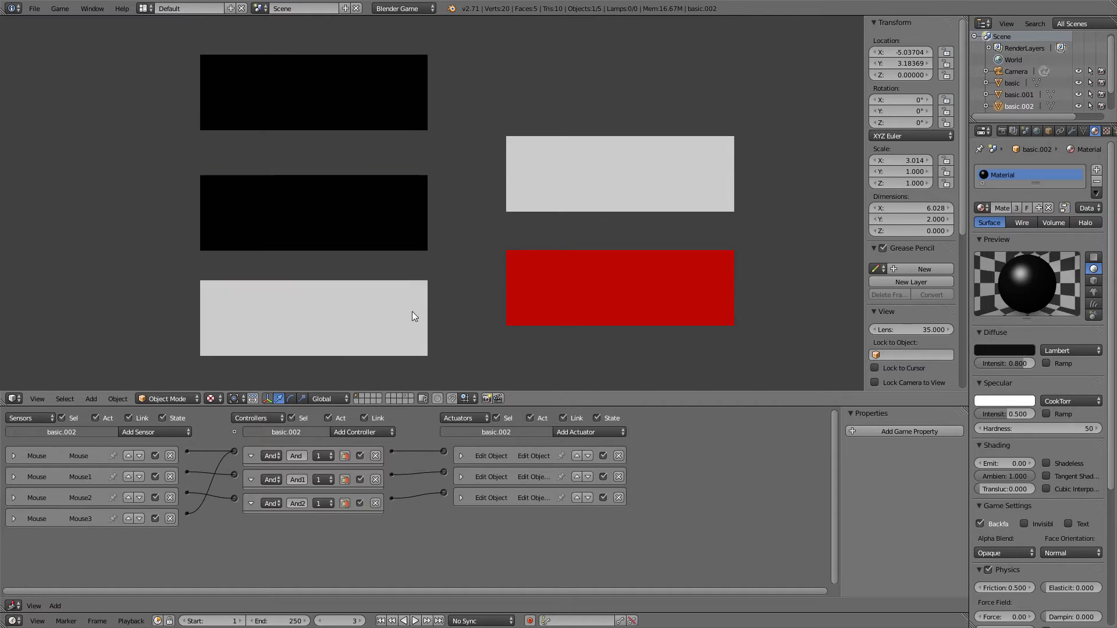
key("Escape")
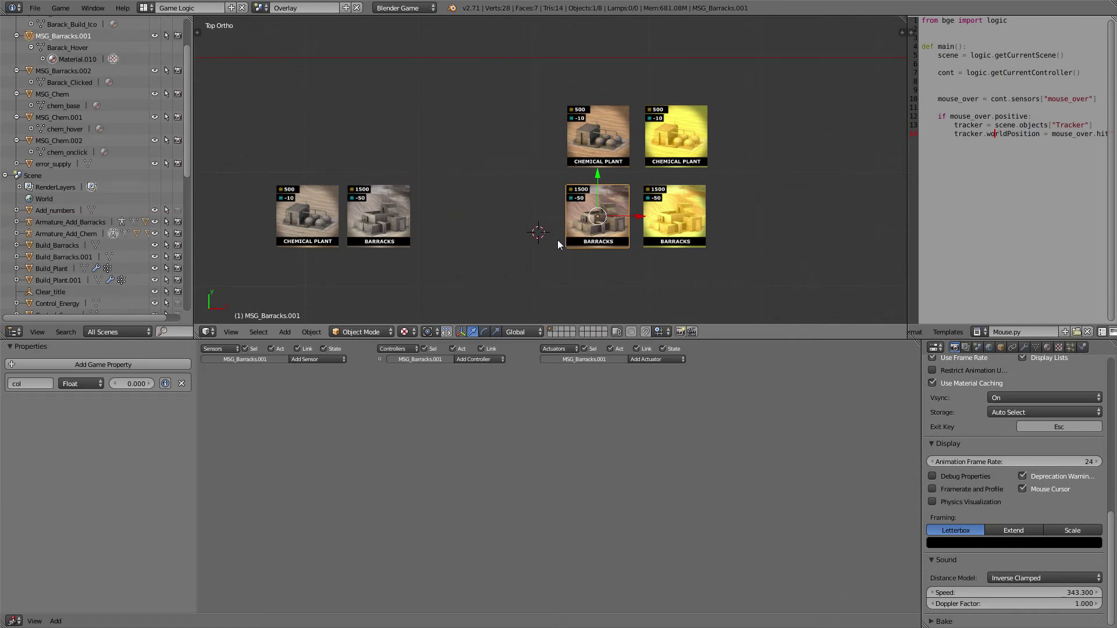
- Run the tower-defense game to demonstrate the overlay buttons in action
key("p")
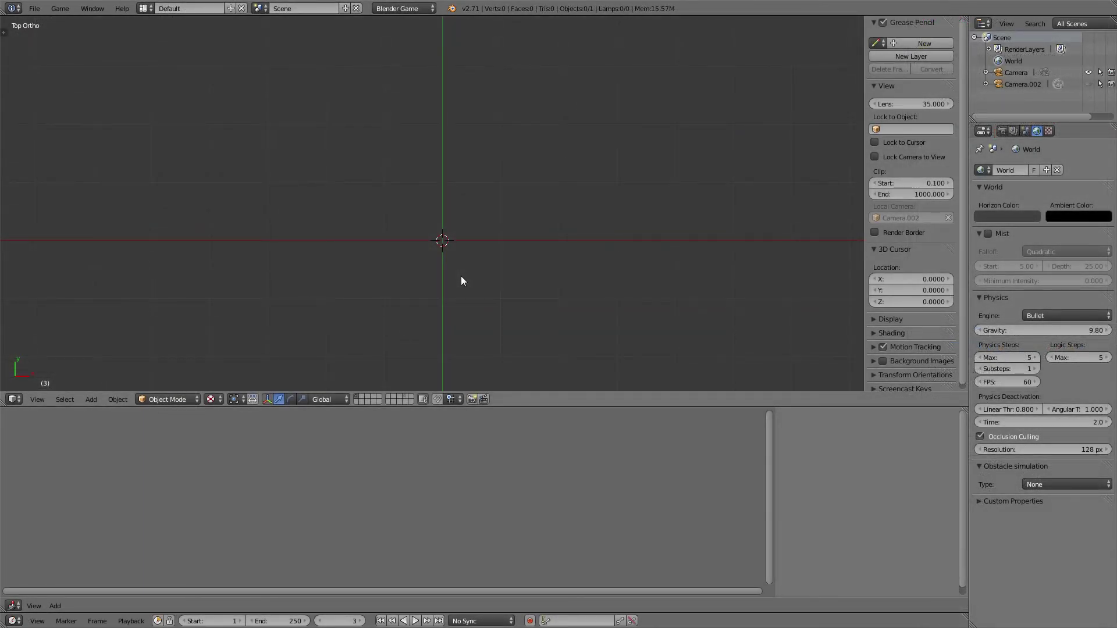
- Add a plane, widen it about threefold along X, and move it left of centre
key("shift+a")
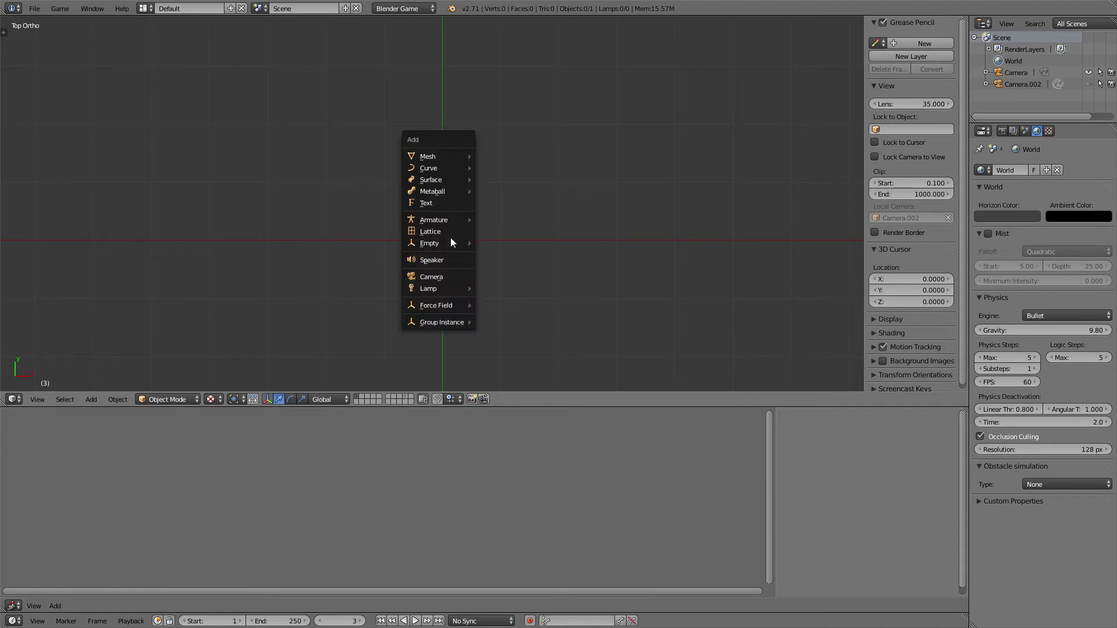
left_click(483, 157)
key("s")
key("x")
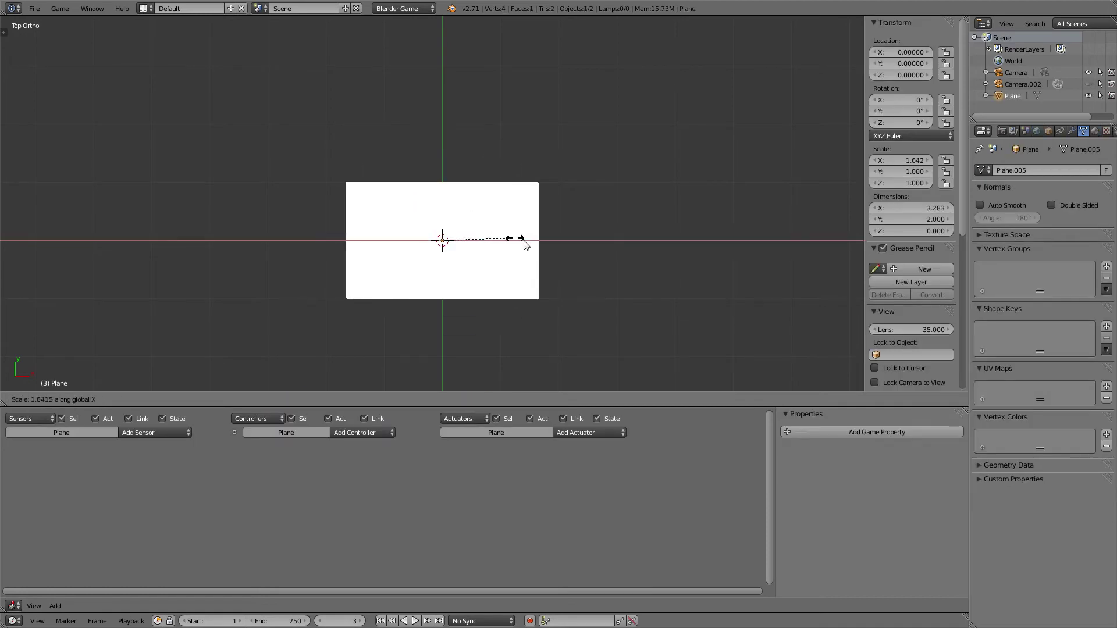
left_click(575, 248)
key("g")
key("x")
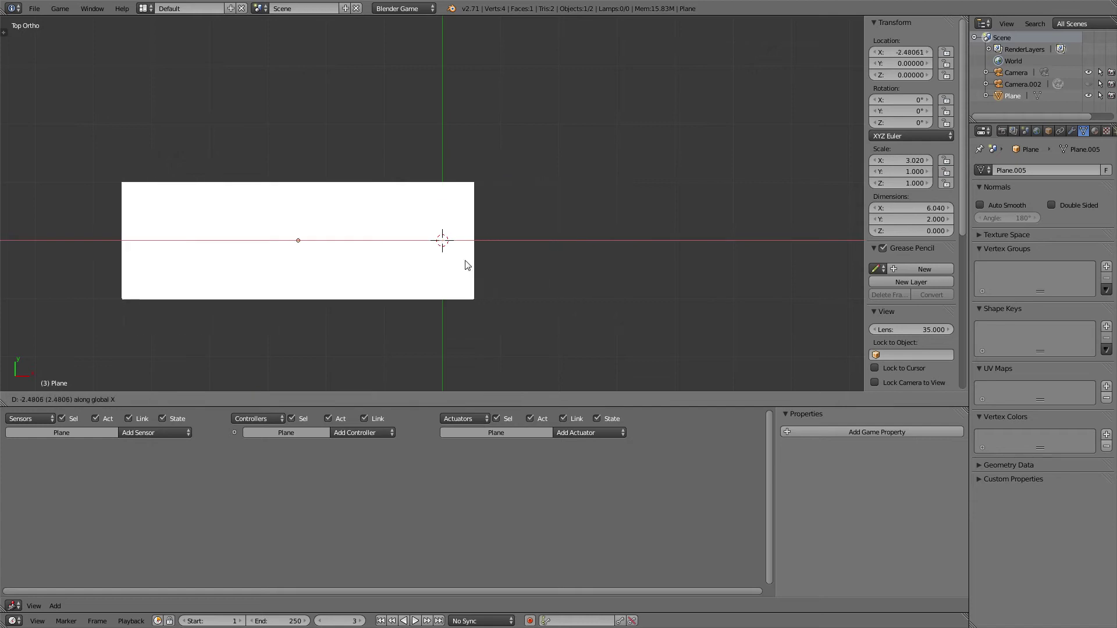
left_click(390, 271)
- Give the plane Mouse Over and left-button mouse sensors feeding one And controller
scroll(393, 269, "down", 2)
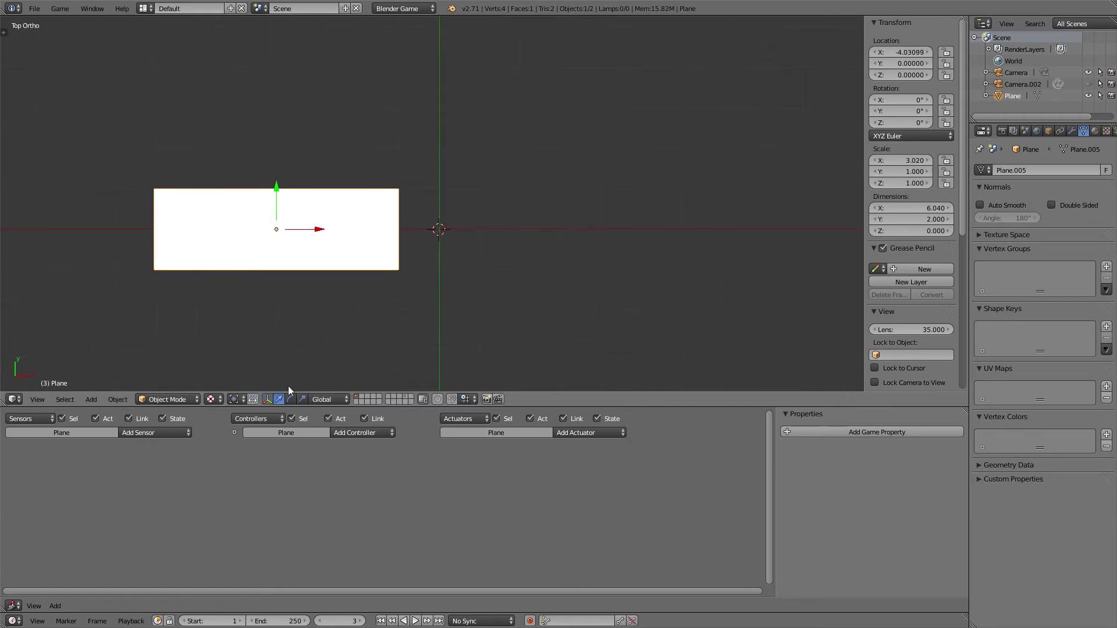
left_click(173, 432)
left_click(156, 531)
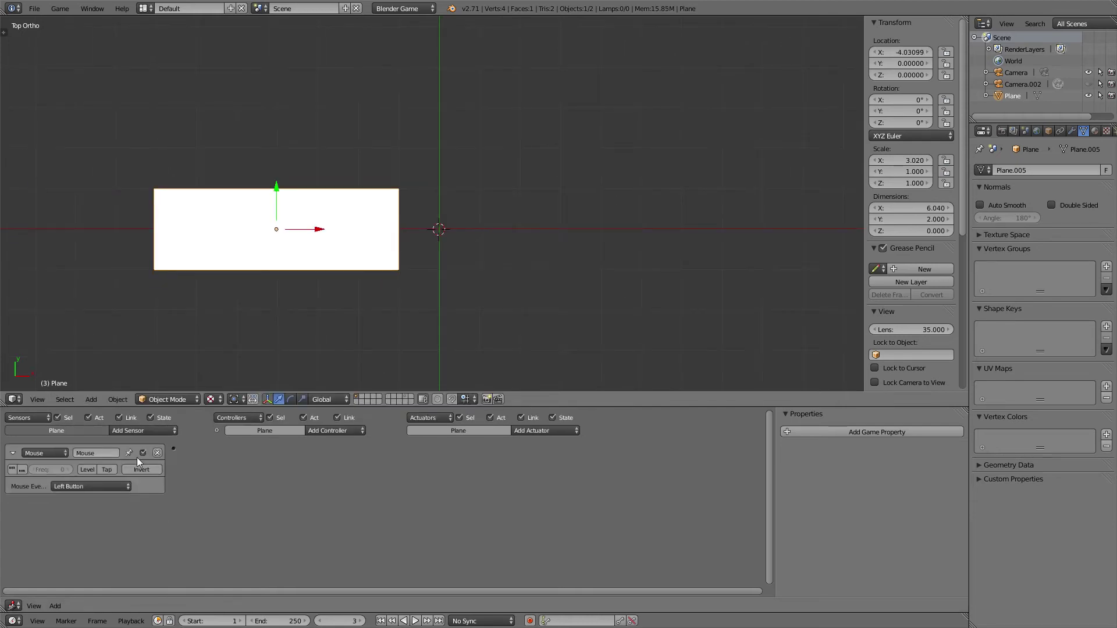
left_click(145, 433)
left_click(151, 519)
left_click(100, 487)
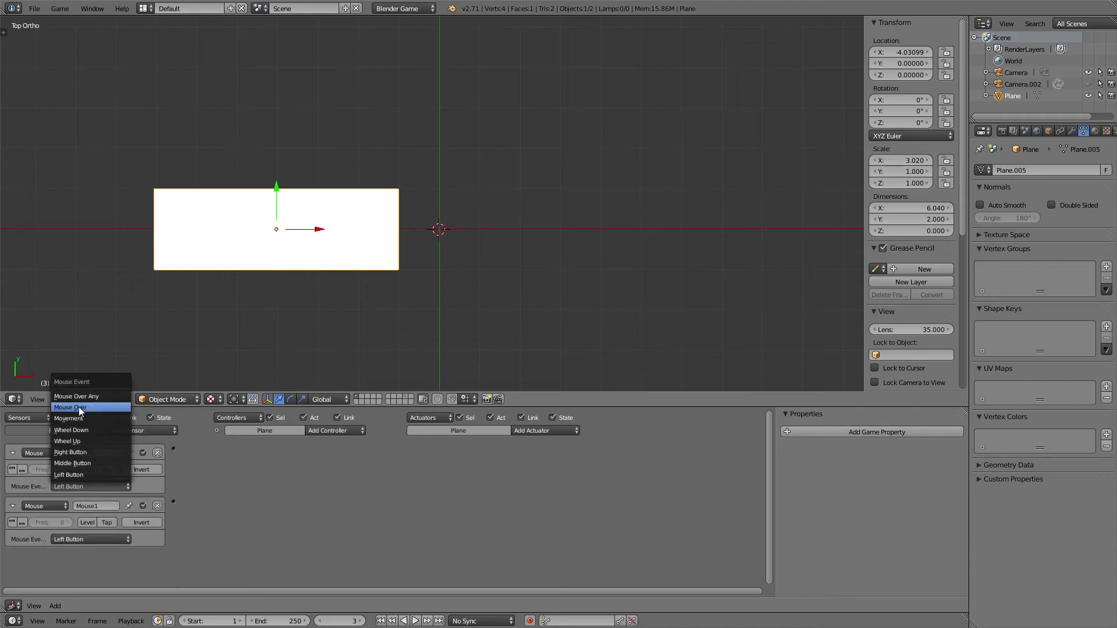
left_click(80, 408)
left_click(334, 431)
left_click(330, 451)
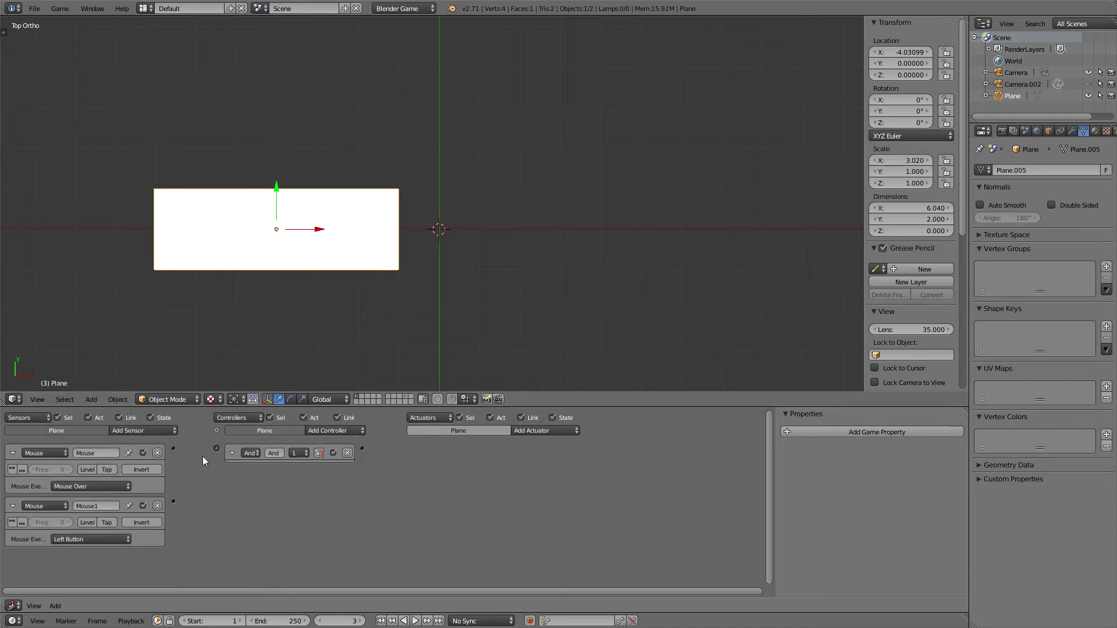
left_click_drag(217, 450, 216, 449)
- Wire the And controller to a Game actuator set to Quit Game, then start the game
left_click(536, 429)
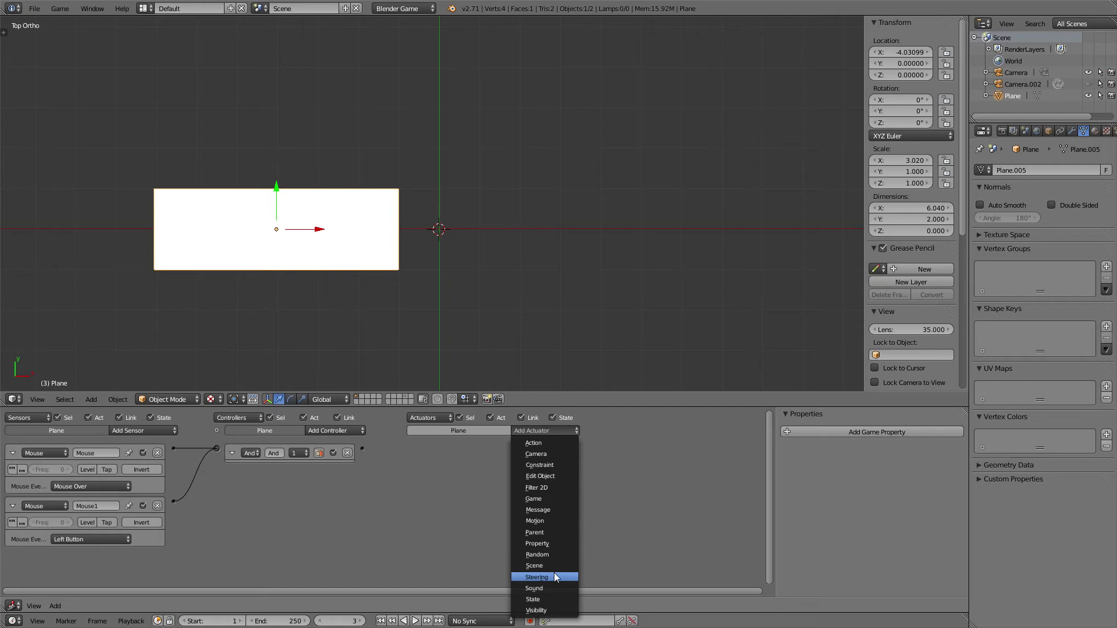
left_click(552, 498)
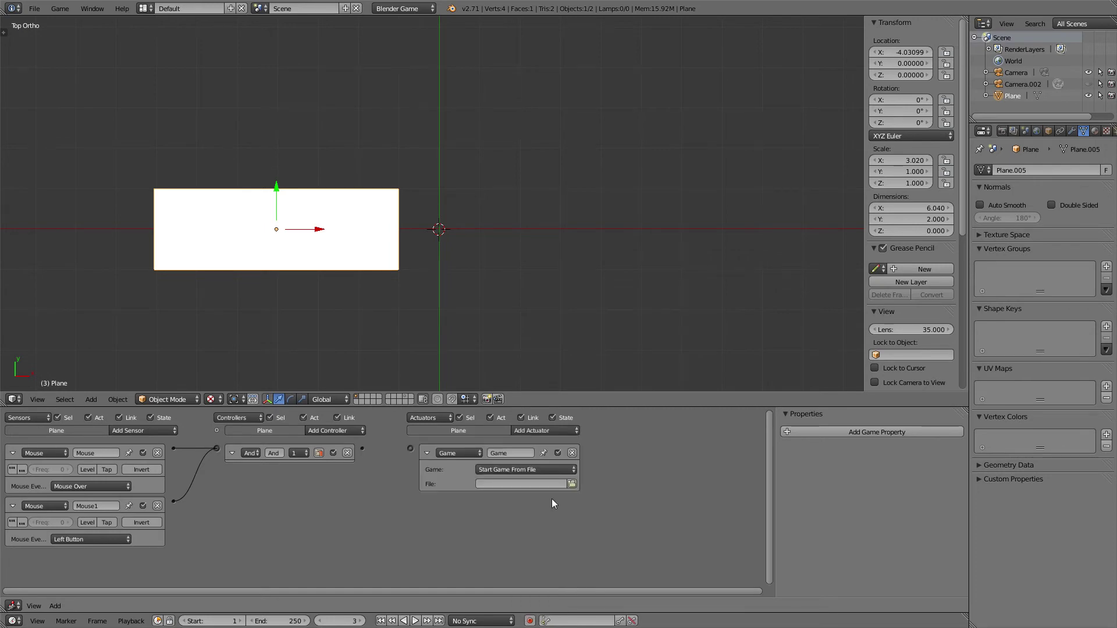
left_click(526, 470)
left_click(503, 436)
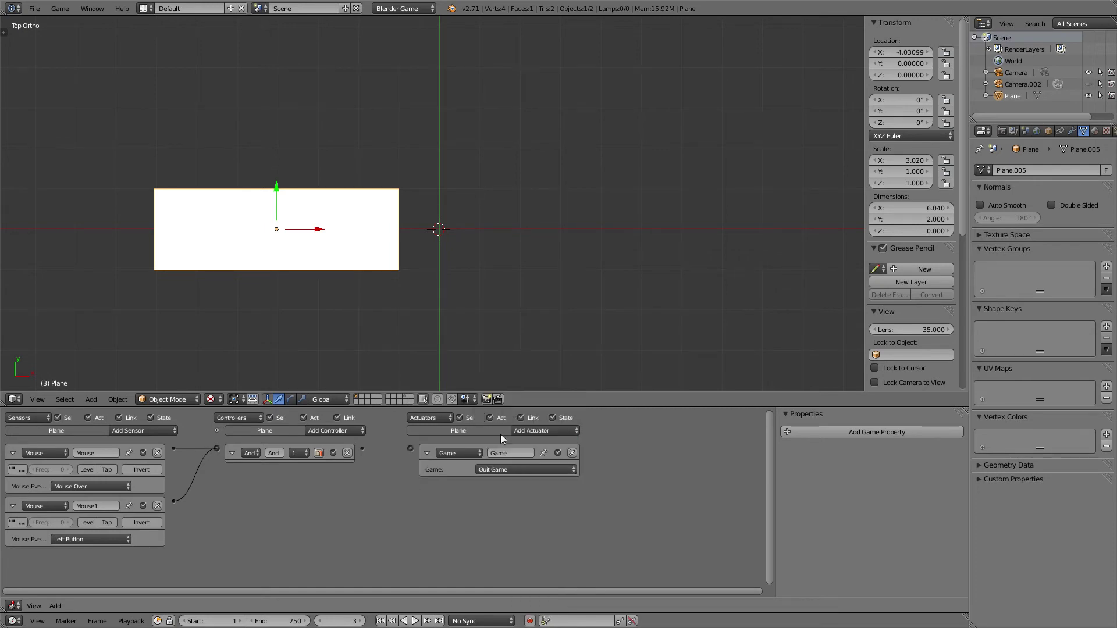
left_click_drag(406, 443, 411, 448)
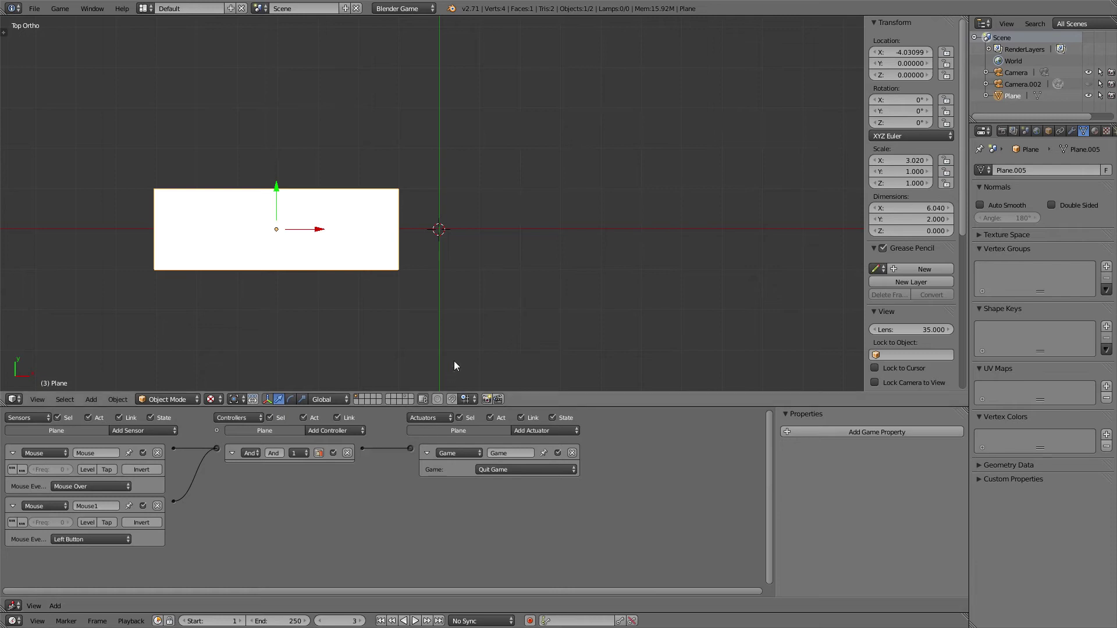
key("p")
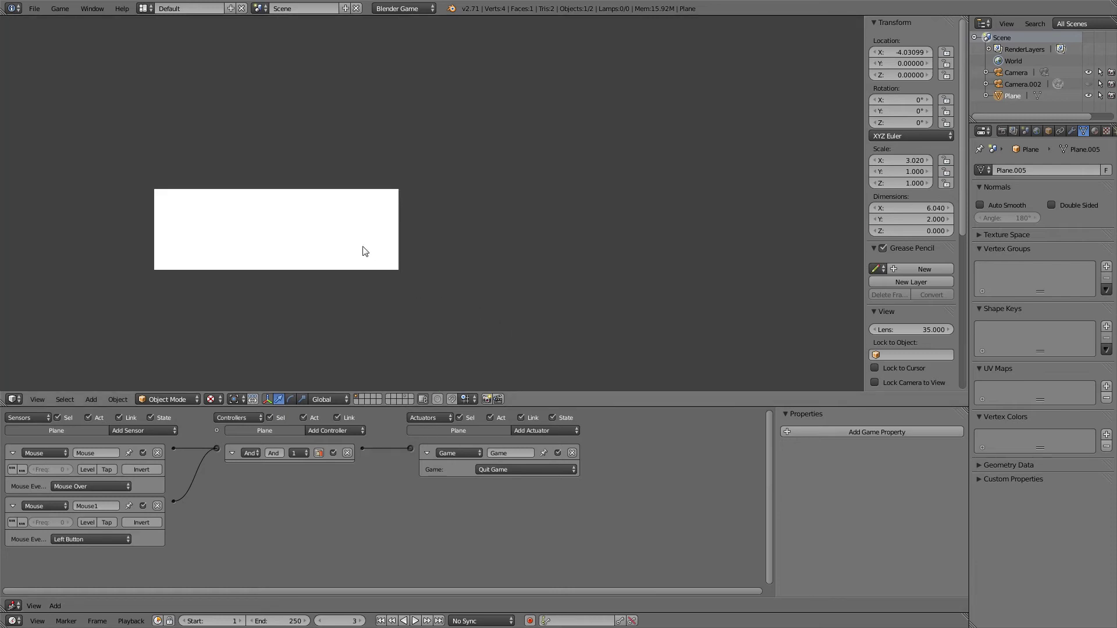
- Click the white plane to quit the game, then frame the plane in the view
left_click(325, 238)
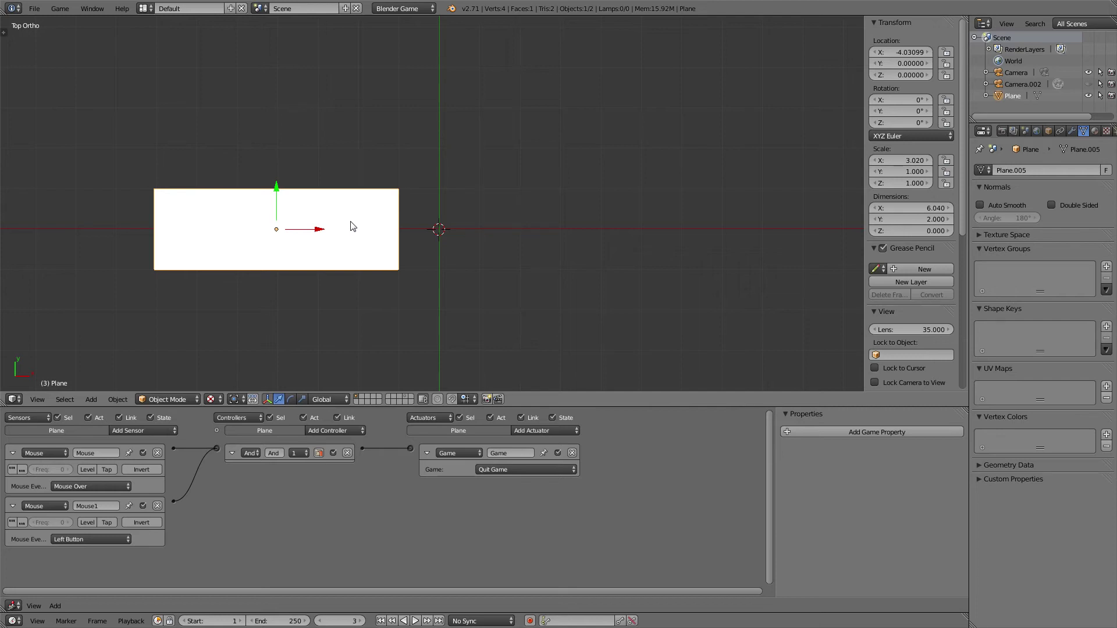
key("KP_Decimal")
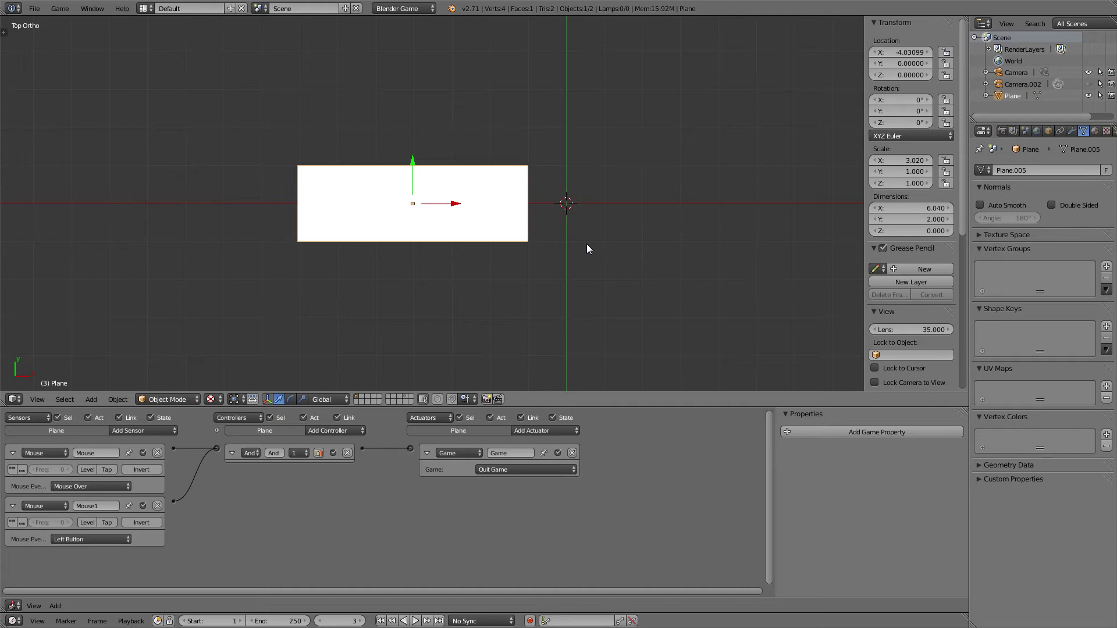
- Create a new empty scene named 'Game'
left_click(345, 8)
left_click(308, 32)
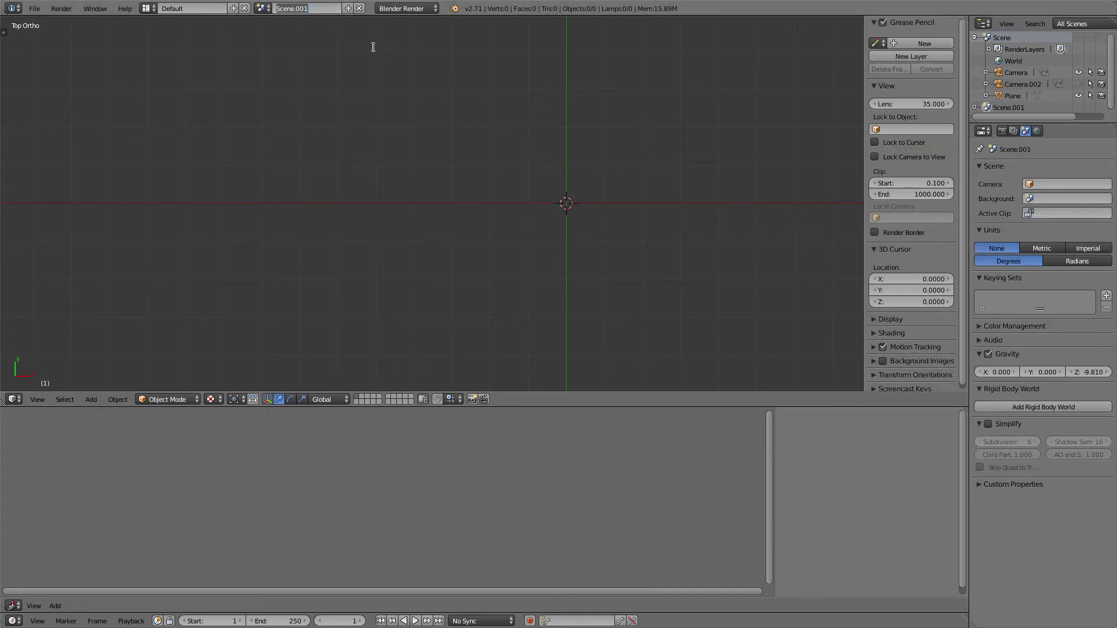
type("gAM")
key("BackSpace")
type("Game")
key("Return")
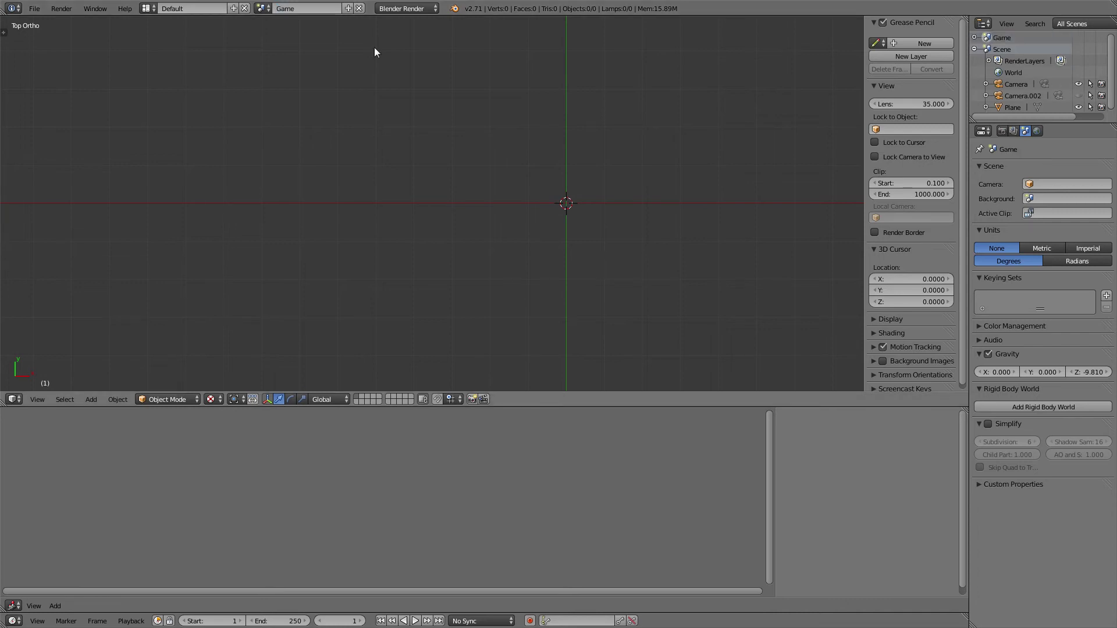
- Return to the original scene named Scene with the white plane
middle_click_drag(580, 185, 489, 165, "shift")
key("shift+a")
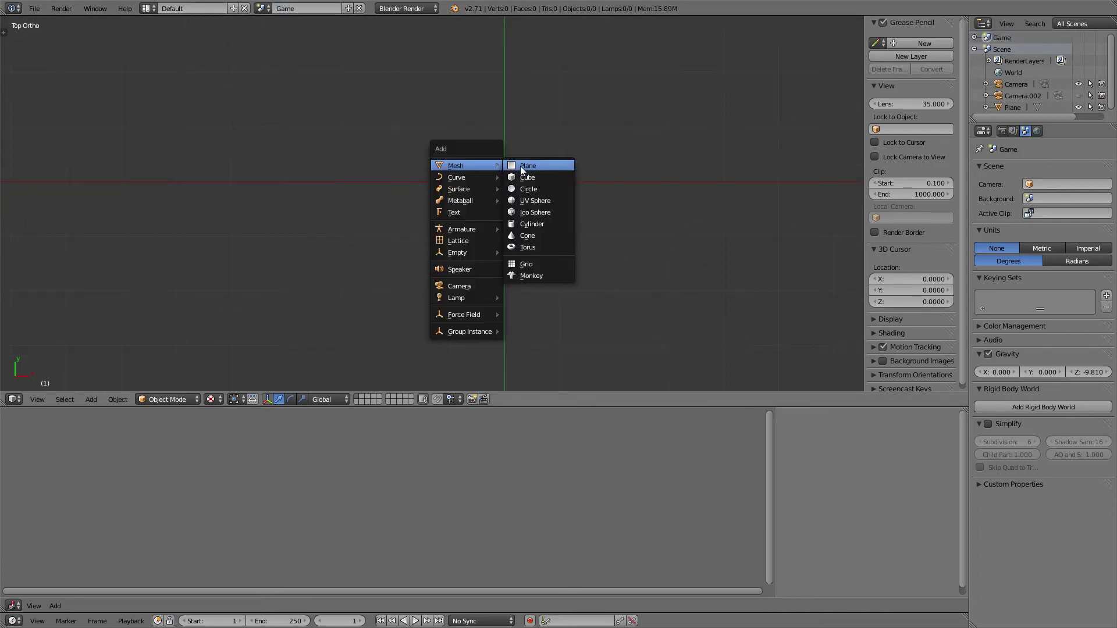
key("Escape")
left_click(260, 8)
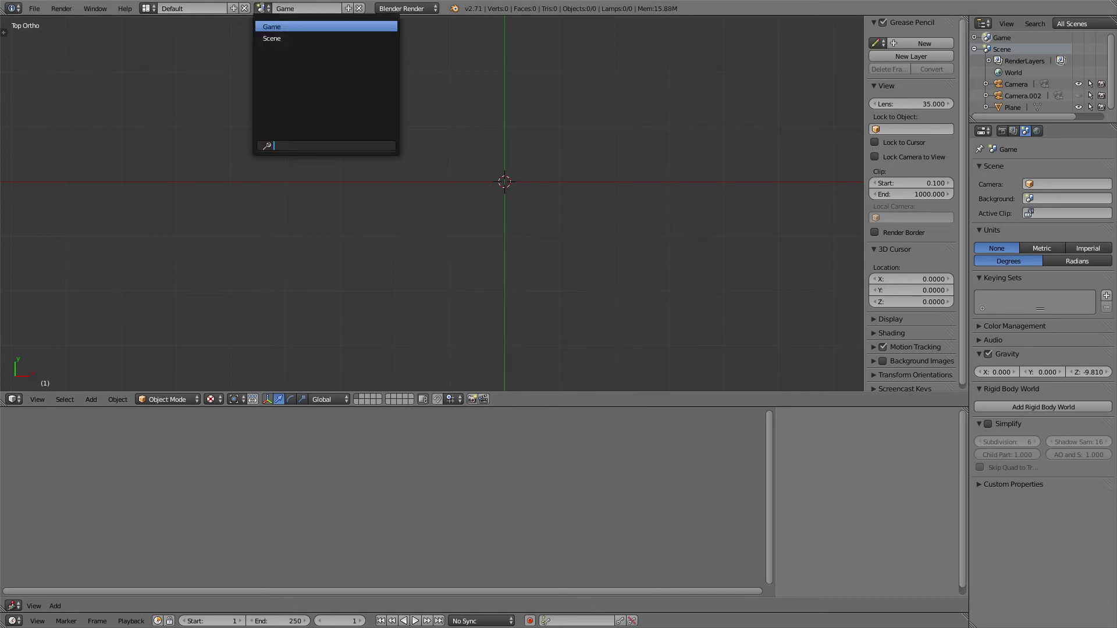
left_click(267, 37)
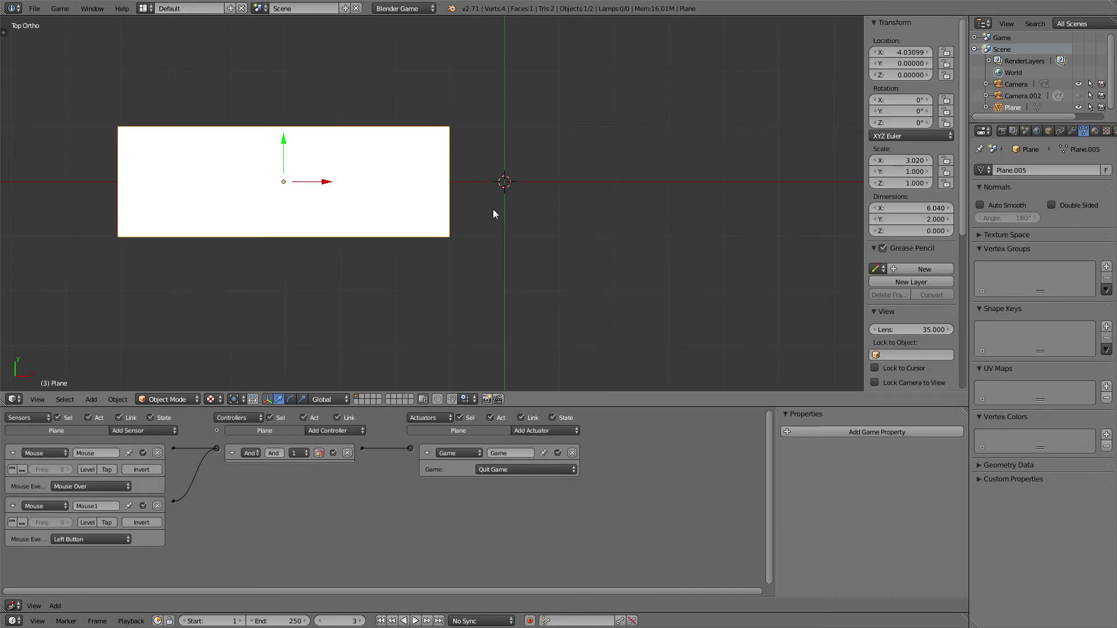
- Raise Camera.002 along Z and make it orthographic with ortho scale 16.400
key("KP_5")
key("KP_0")
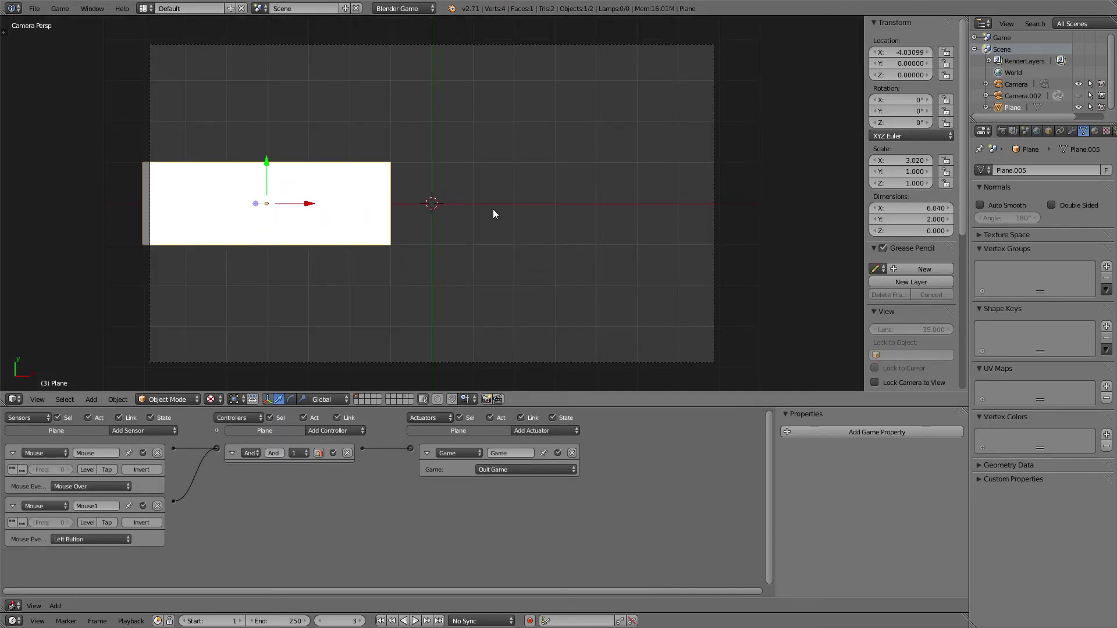
right_click(713, 155)
key("g")
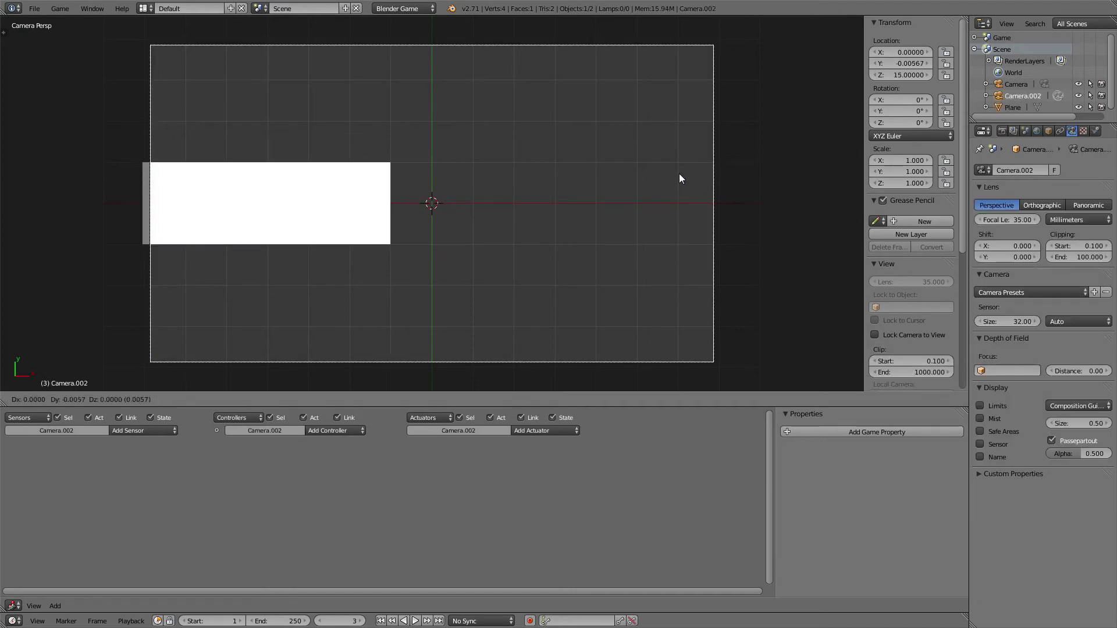
key("z")
left_click(686, 267)
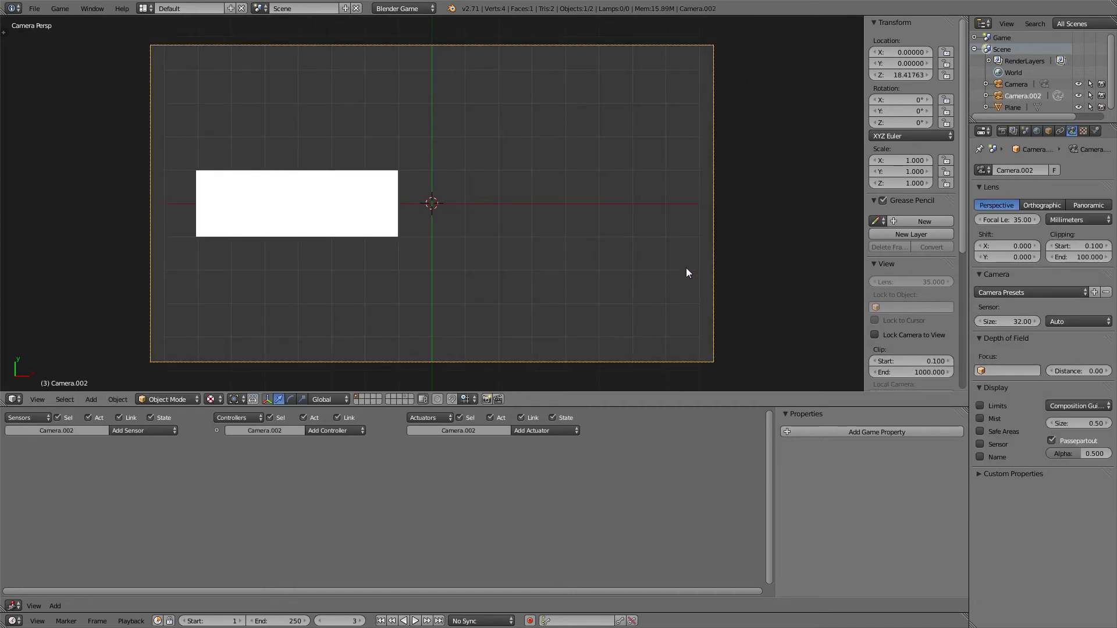
left_click(1046, 208)
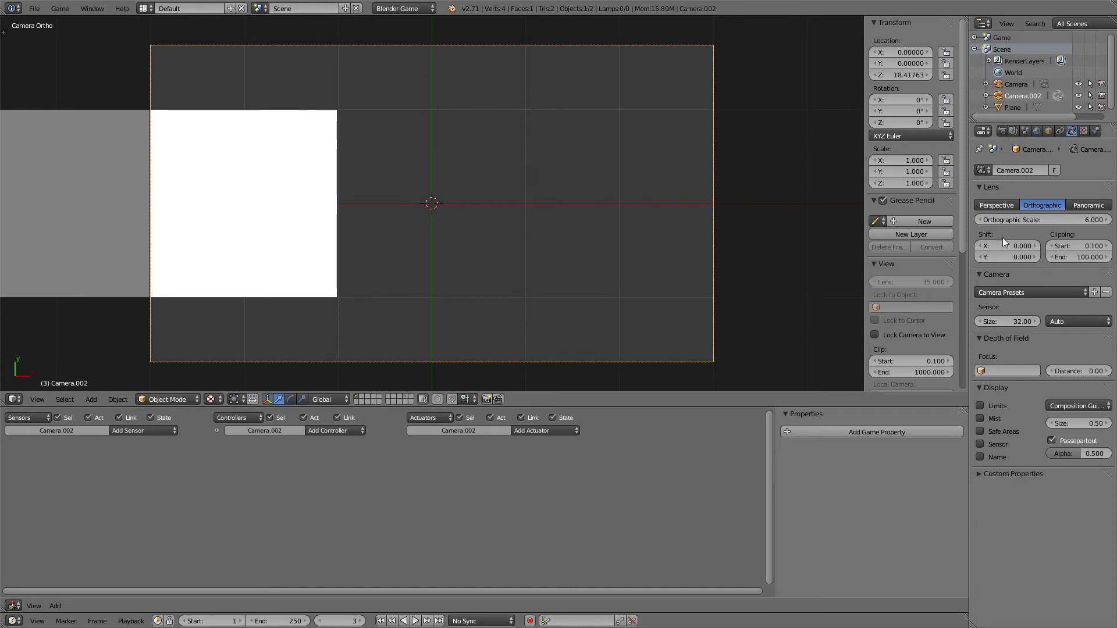
left_click_drag(1033, 220, 1109, 220)
- Shrink the white plane to about 2.005 × 0.664 and place it in the frame's lower-left corner
right_click(352, 172)
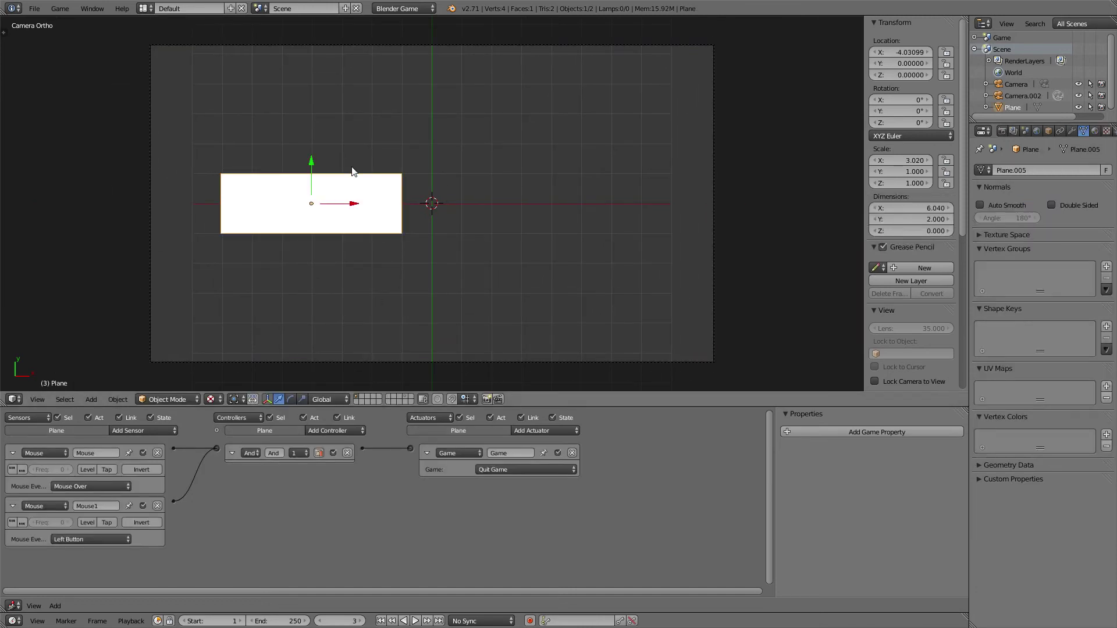
key("g")
left_click(366, 227)
key("s")
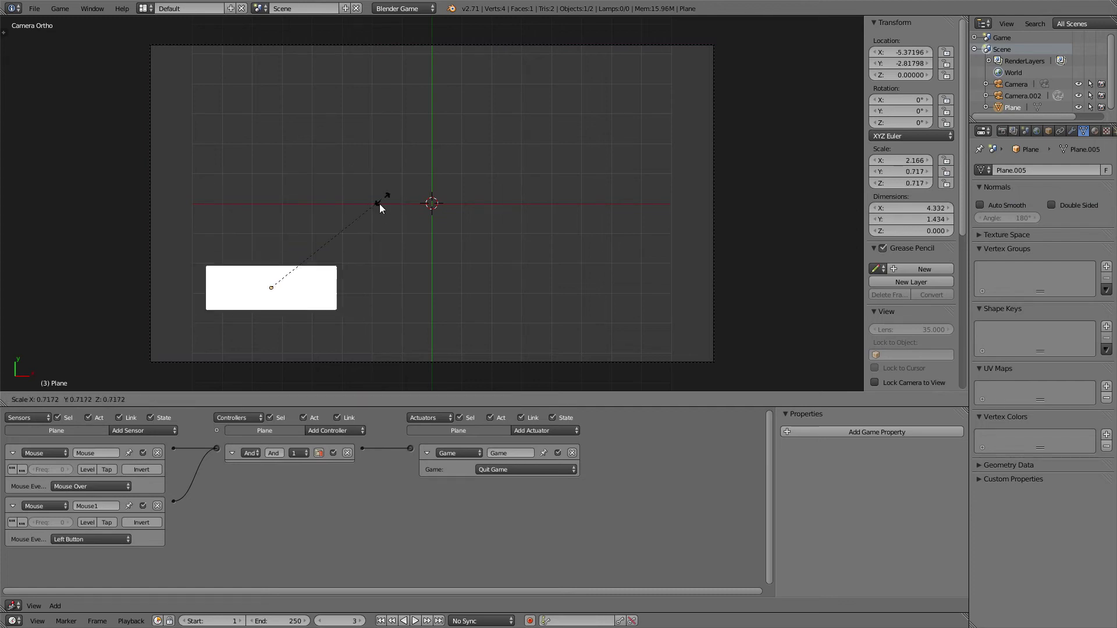
left_click(377, 208)
key("g")
left_click(367, 229)
key("g")
left_click(375, 195)
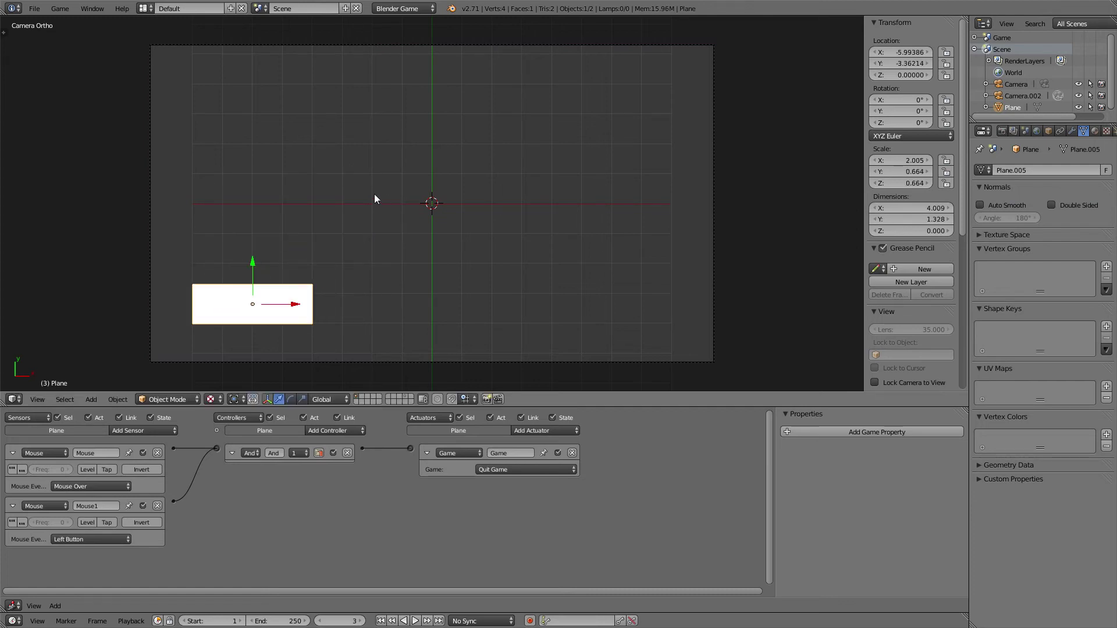
key("g")
left_click(374, 221)
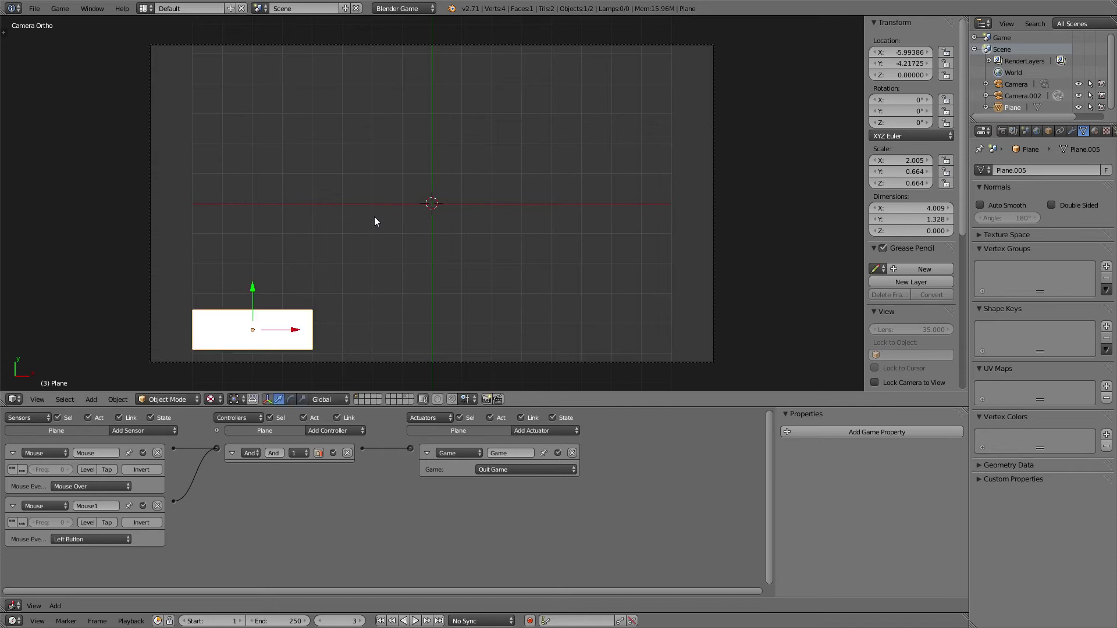
key("g")
left_click(373, 213)
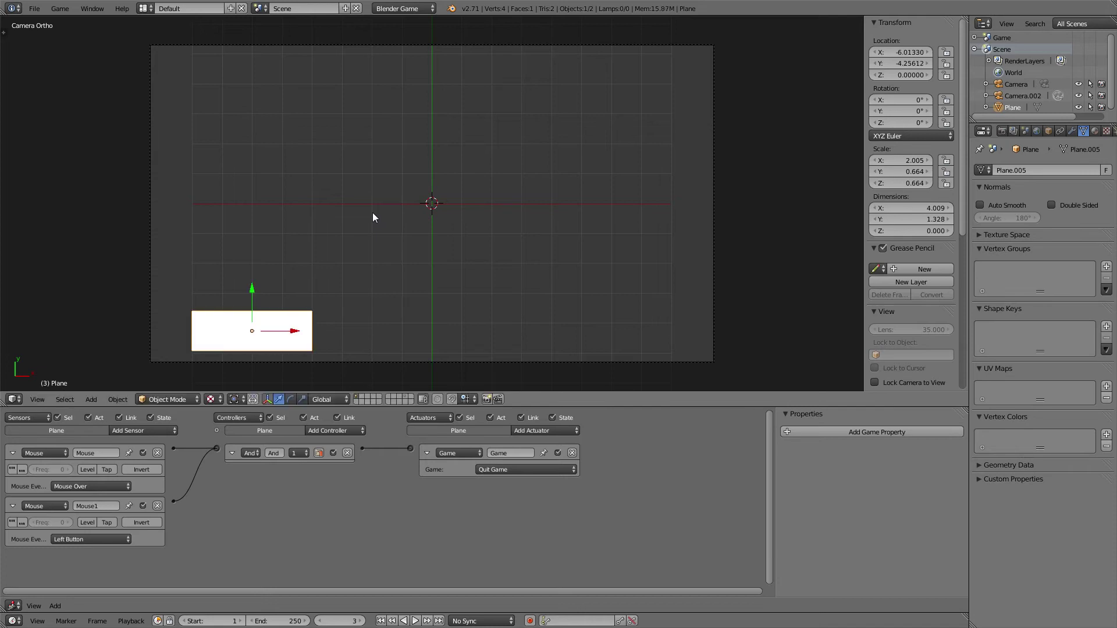
- Switch to the Game scene, add a camera, and look through it
left_click(256, 9)
left_click(296, 36)
key("shift+a")
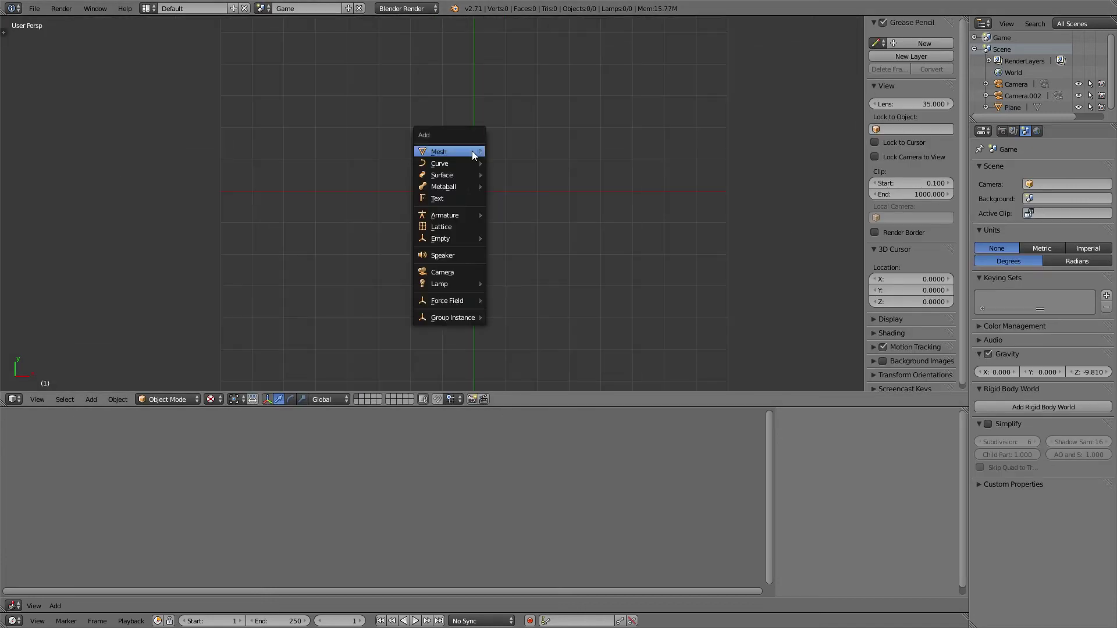
mouse_move(444, 153)
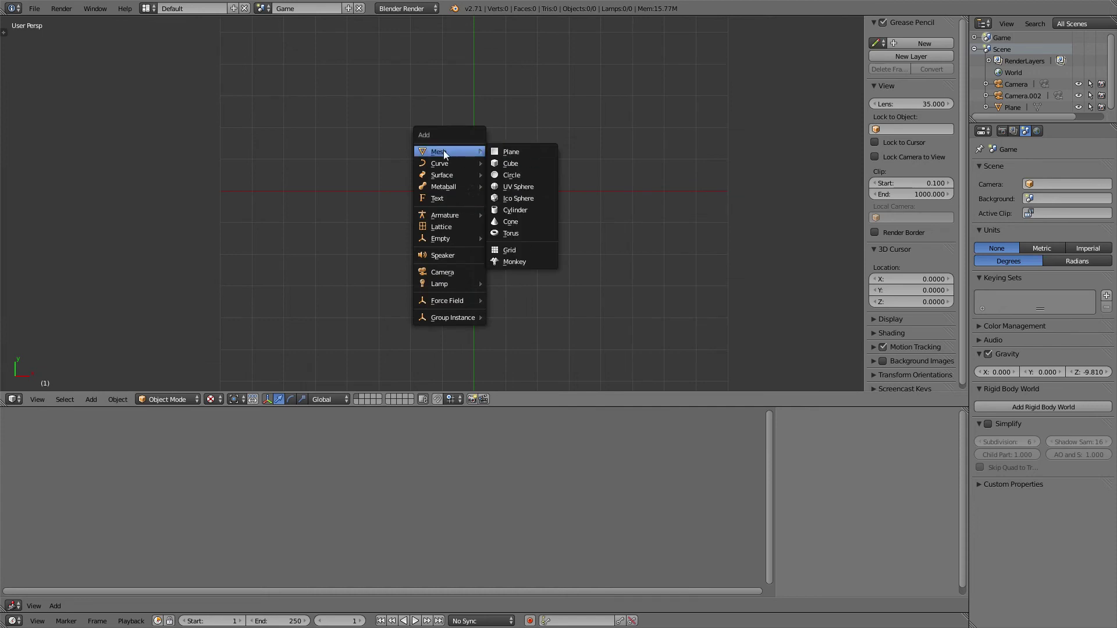
left_click(456, 273)
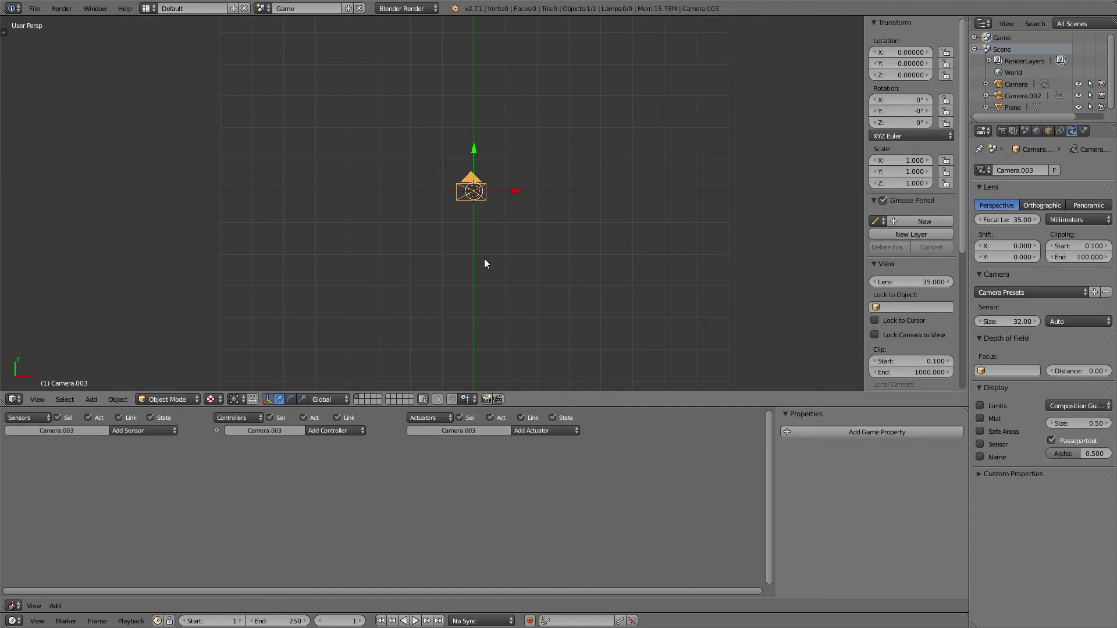
key("KP_0")
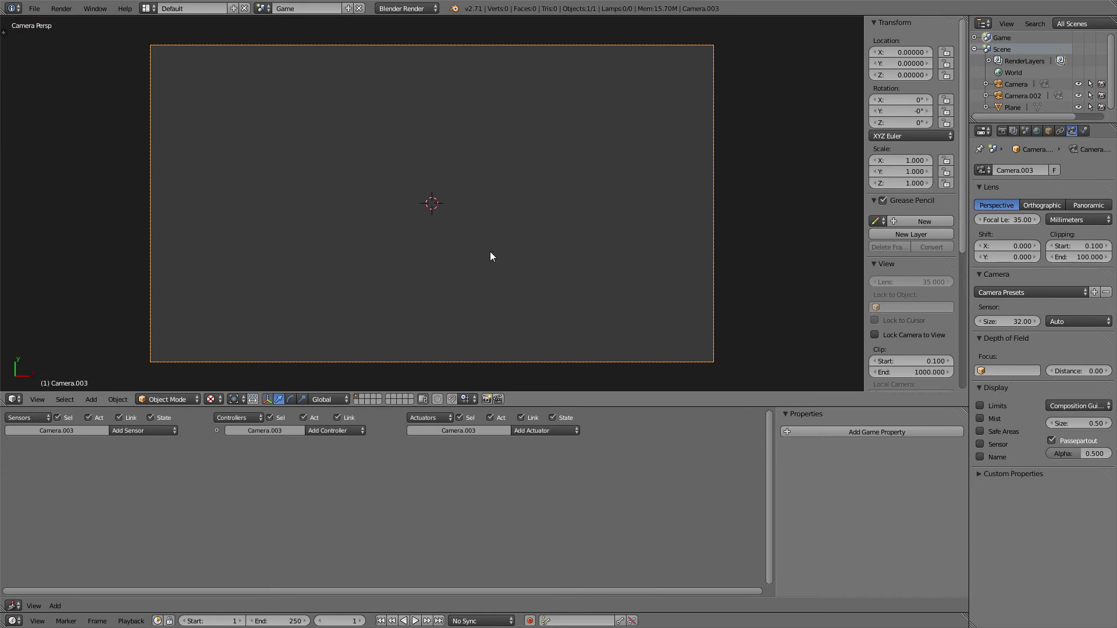
- Raise the new camera to Z 15
key("g")
key("z")
key("1")
key("5")
key("Return")
left_click(263, 8)
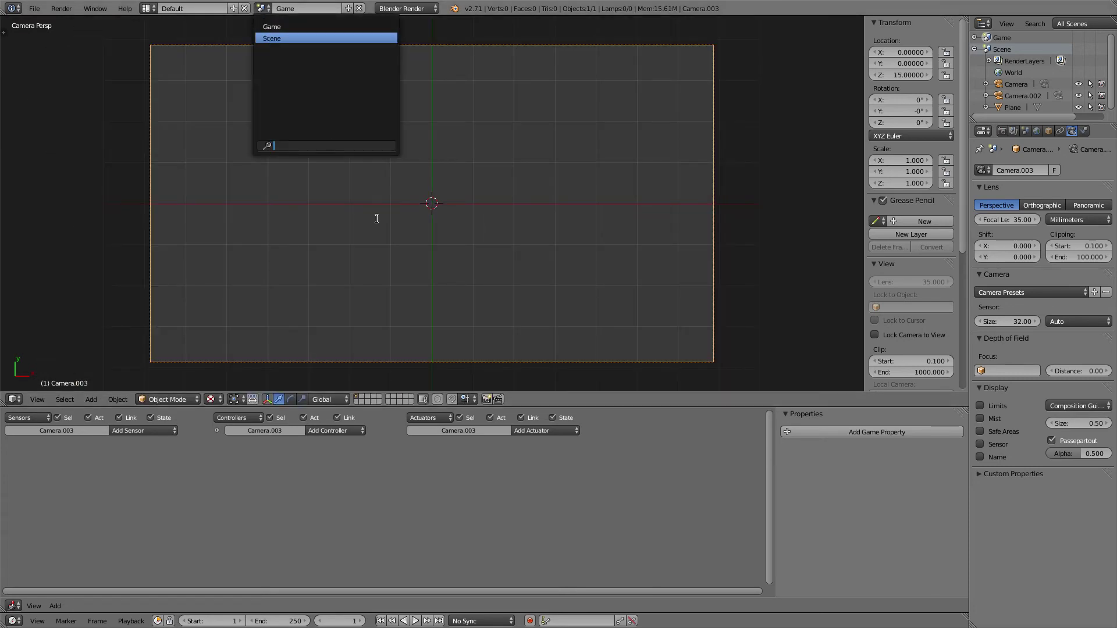
- Link an Always sensor to an Add Overlay Scene actuator for Scene on Camera.003, then run the game
left_click(163, 429)
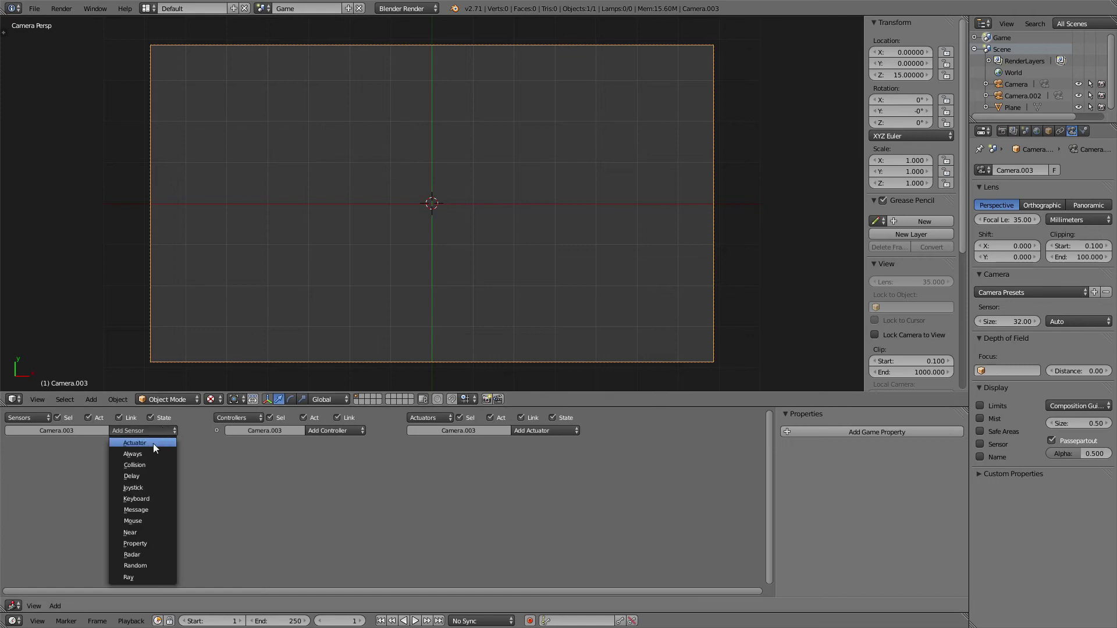
left_click(150, 448)
left_click(537, 432)
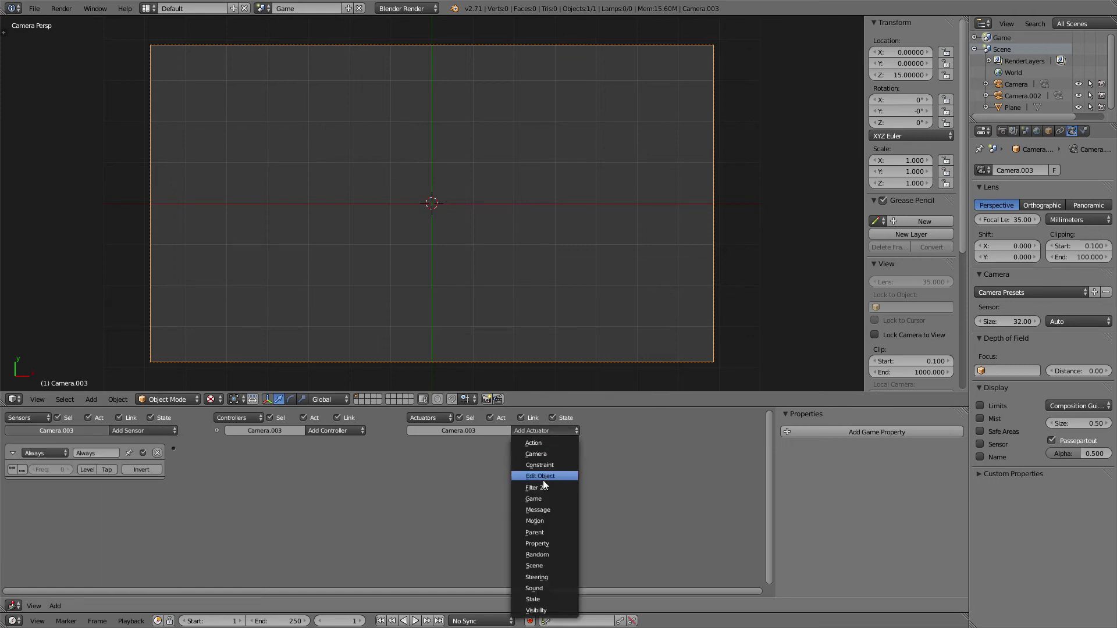
left_click(547, 565)
left_click(494, 468)
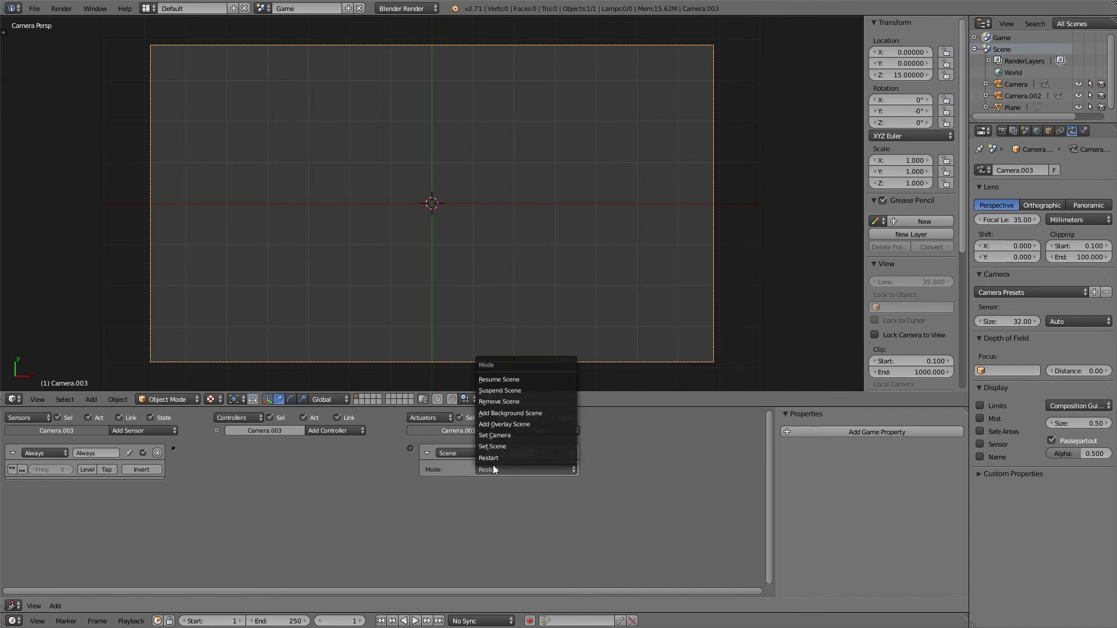
left_click(511, 424)
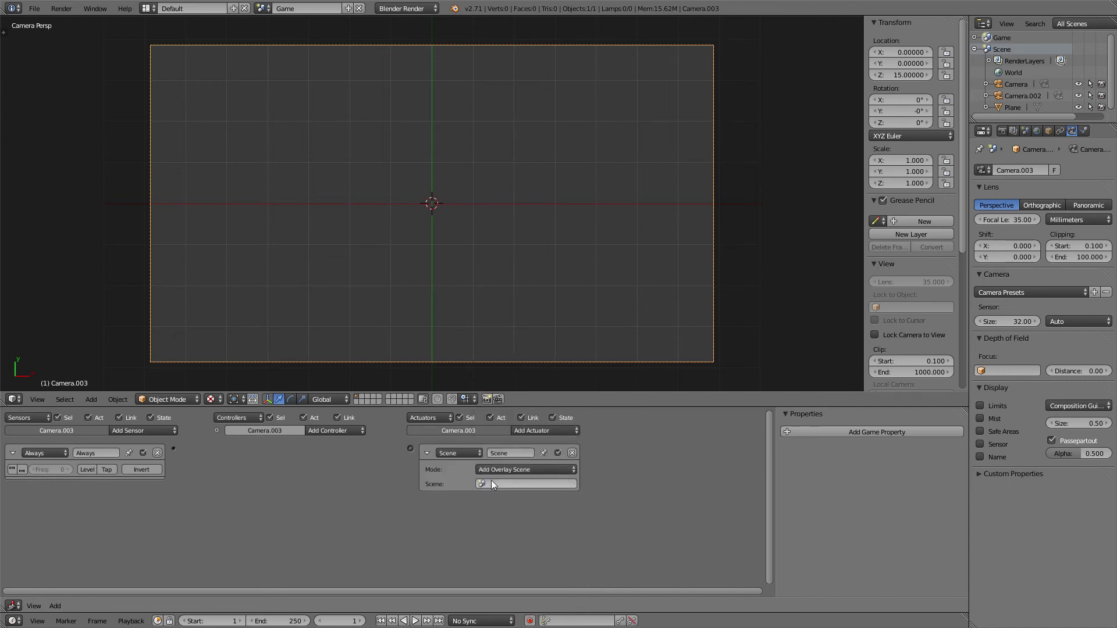
left_click(491, 484)
left_click(487, 509)
left_click_drag(187, 449, 410, 449)
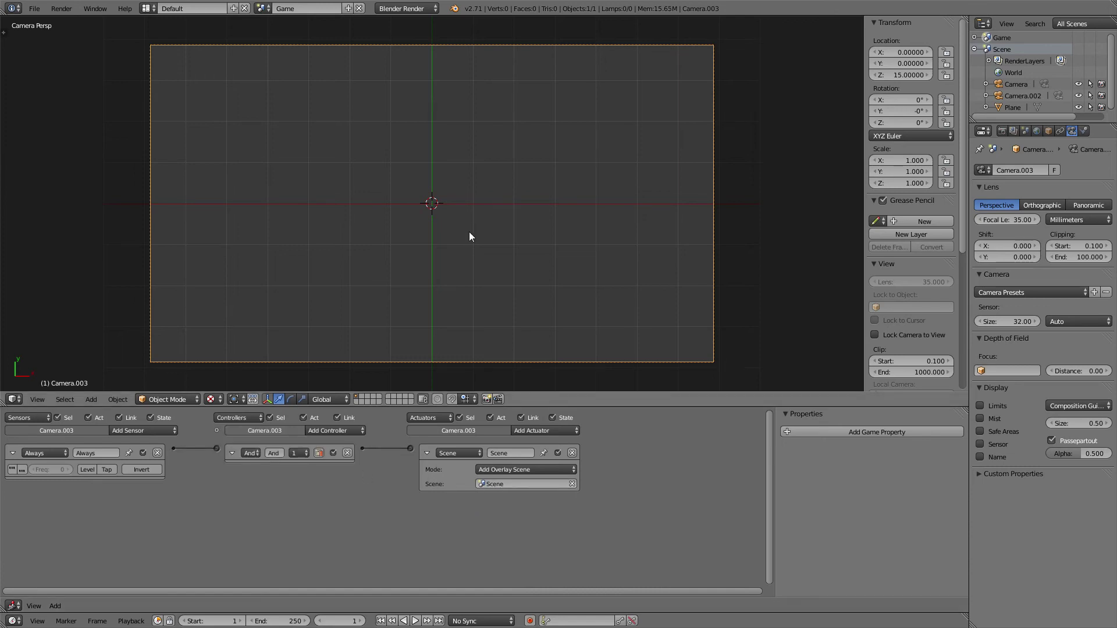
key("p")
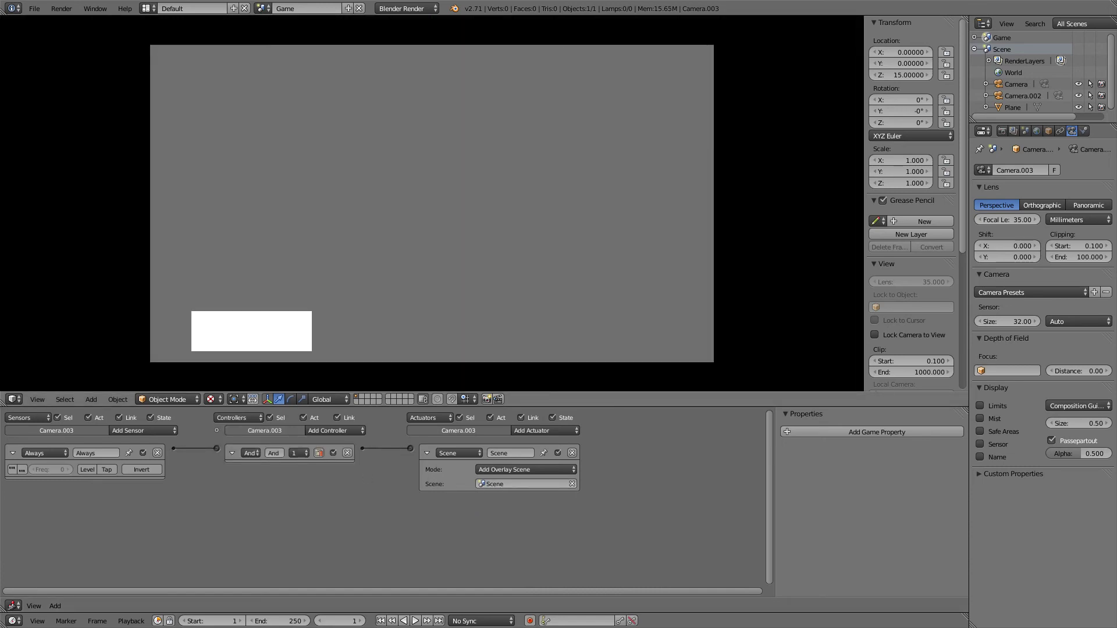
- Stop the game and check the render settings of the scene named Scene
key("Escape")
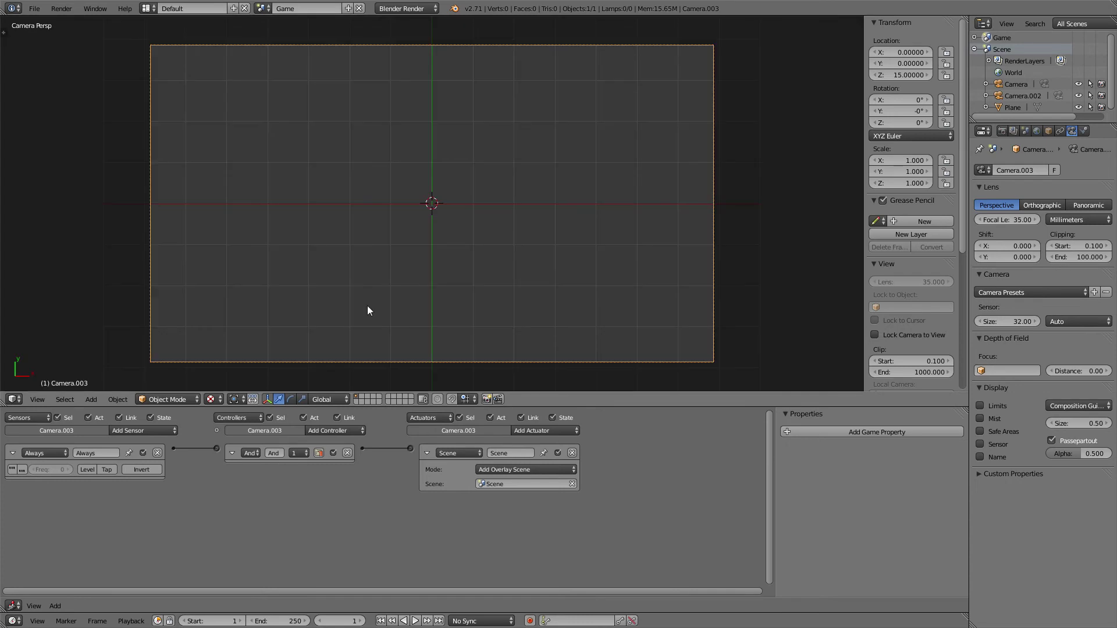
left_click(1004, 133)
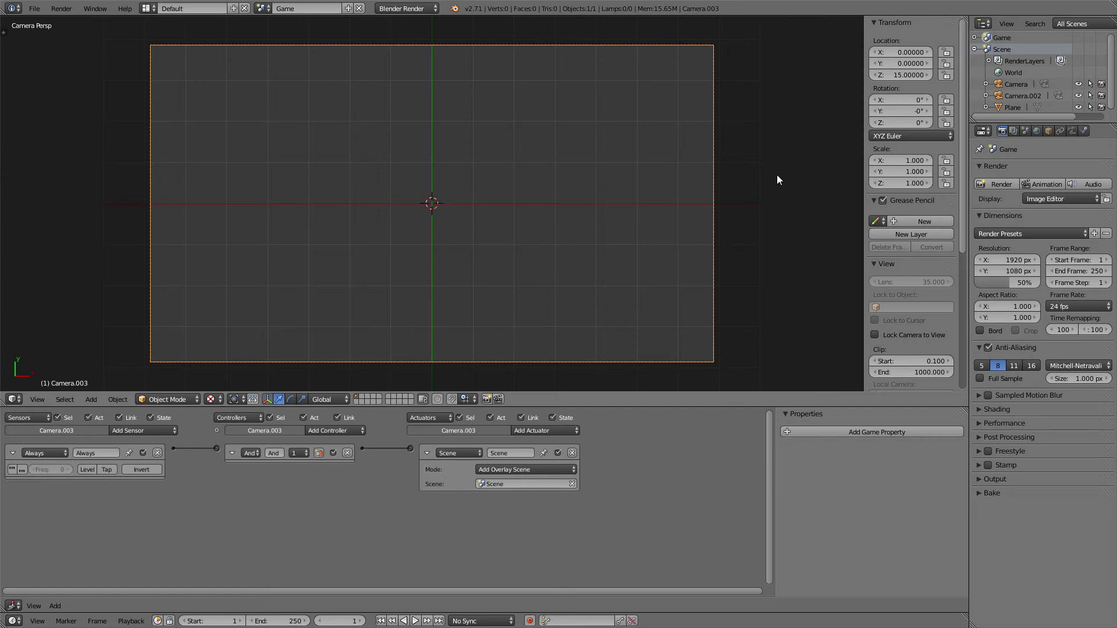
left_click(263, 8)
left_click(280, 37)
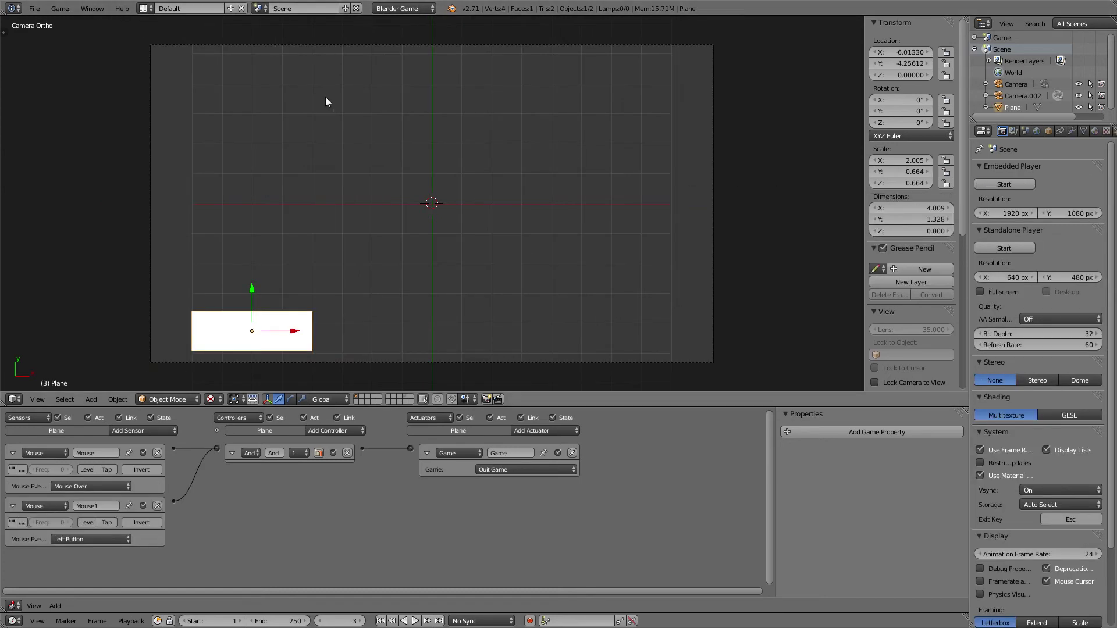
scroll(1017, 413, "down", 1)
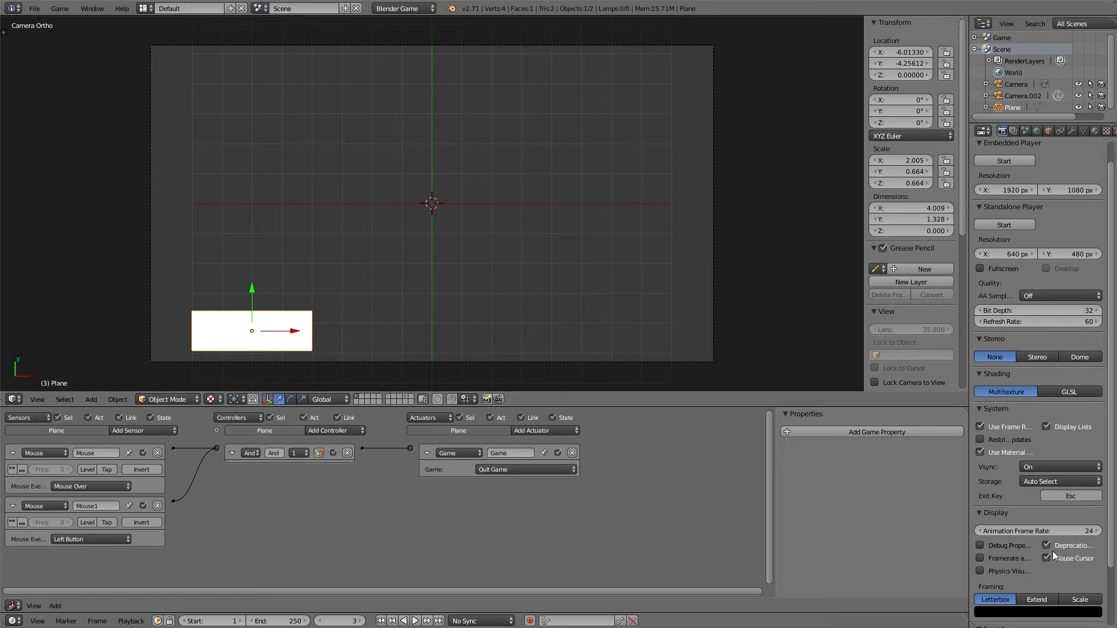
- Set the Game scene's engine to Blender Game and enable Mouse Cursor display
left_click(262, 8)
left_click(274, 36)
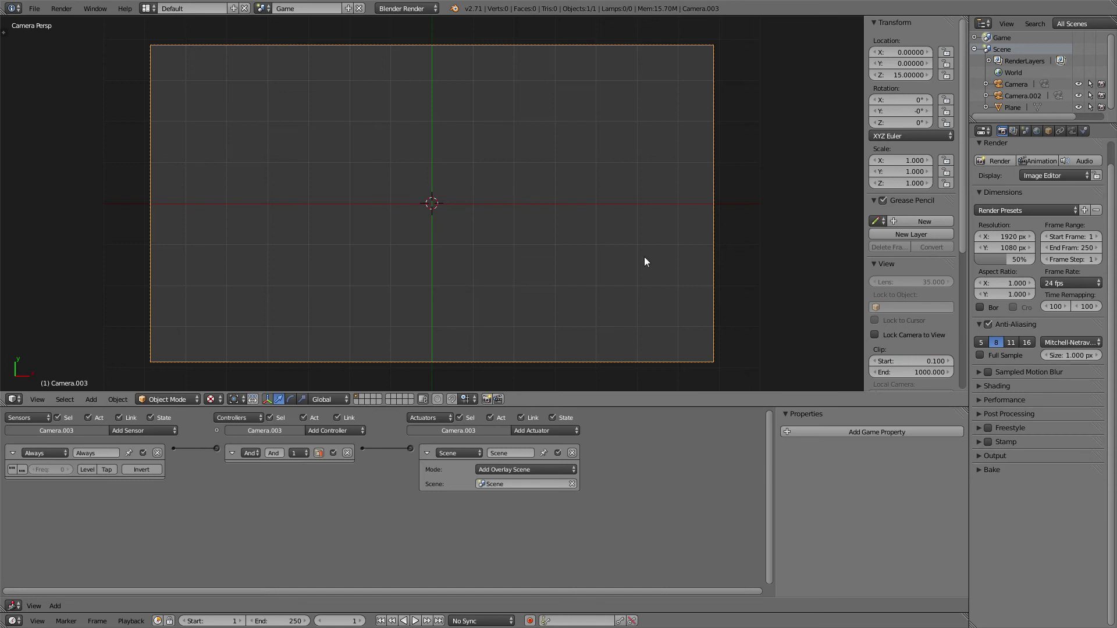
left_click(399, 9)
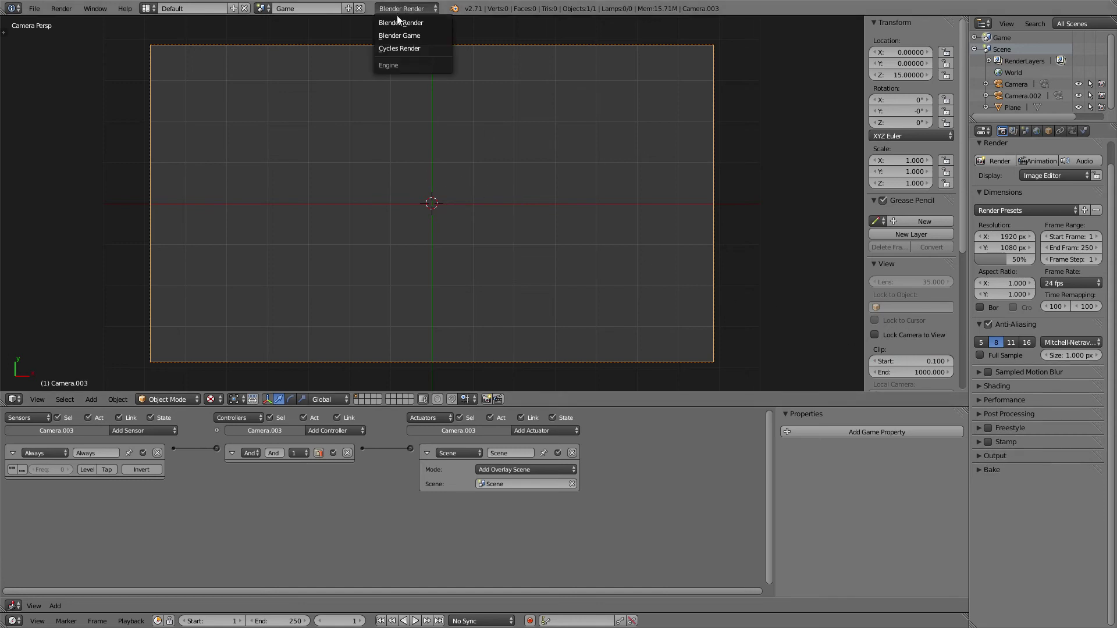
left_click(393, 30)
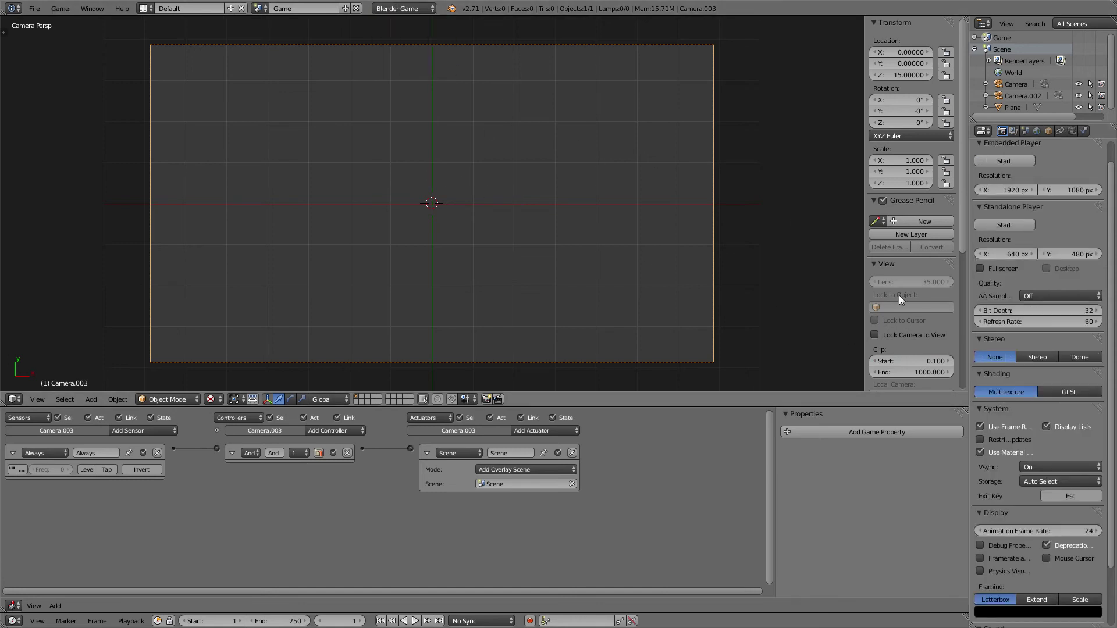
left_click(1047, 558)
key("p")
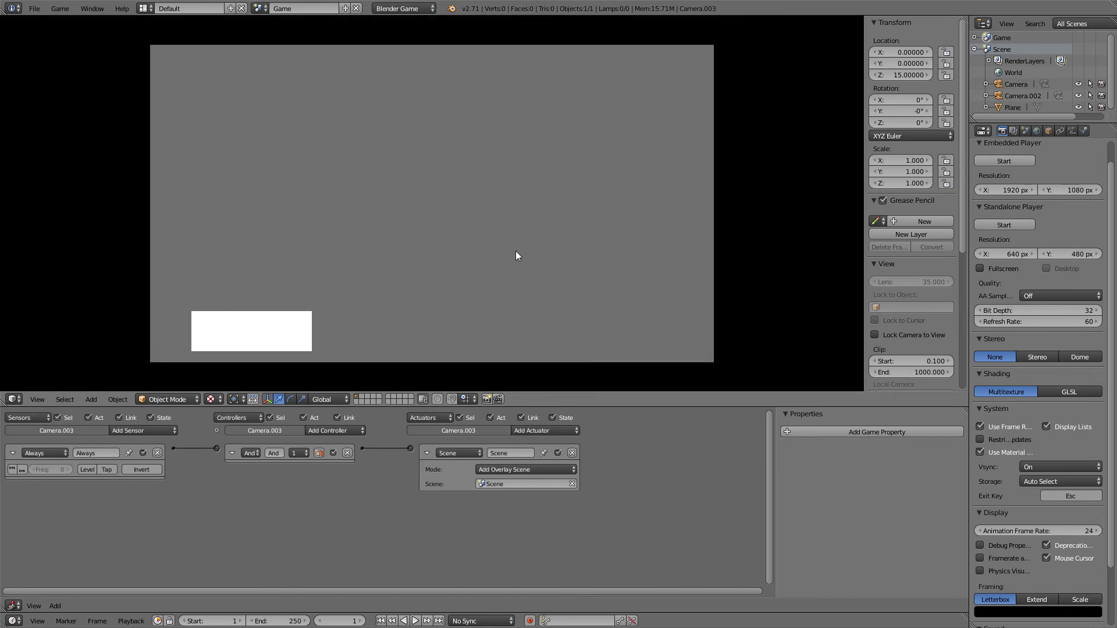
key("Escape")
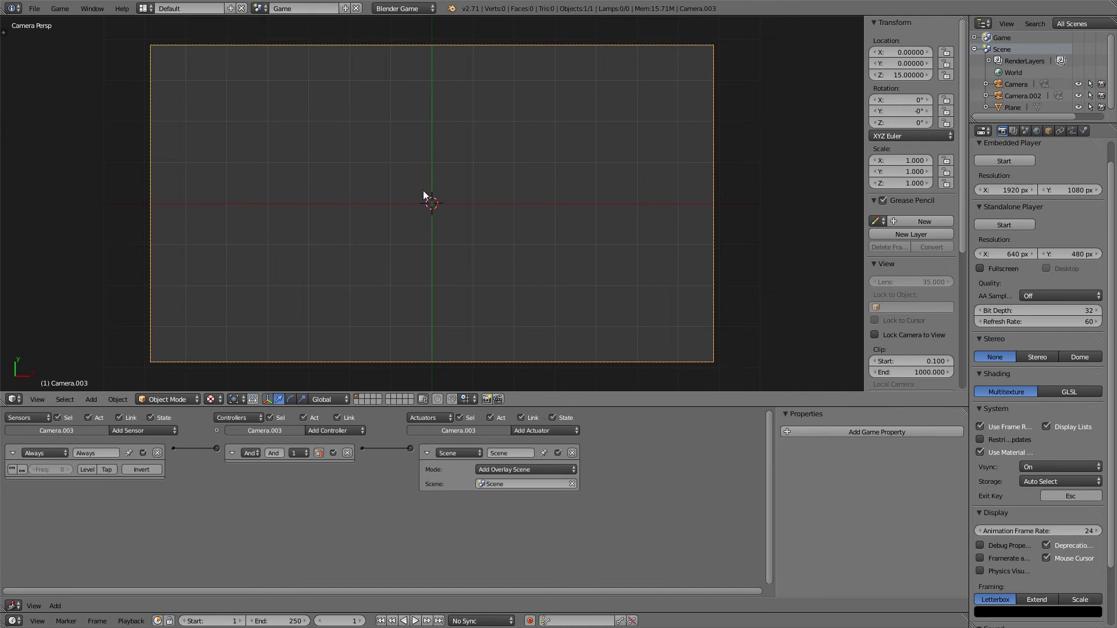
left_click(261, 8)
left_click(273, 36)
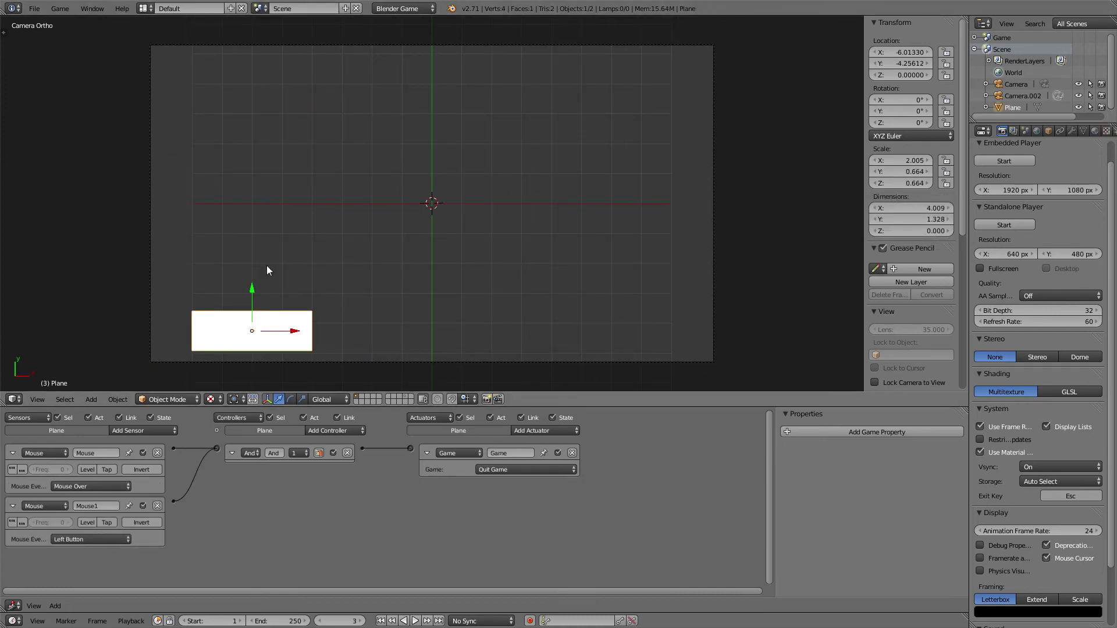
left_click(261, 9)
left_click(266, 33)
left_click(261, 8)
left_click(272, 26)
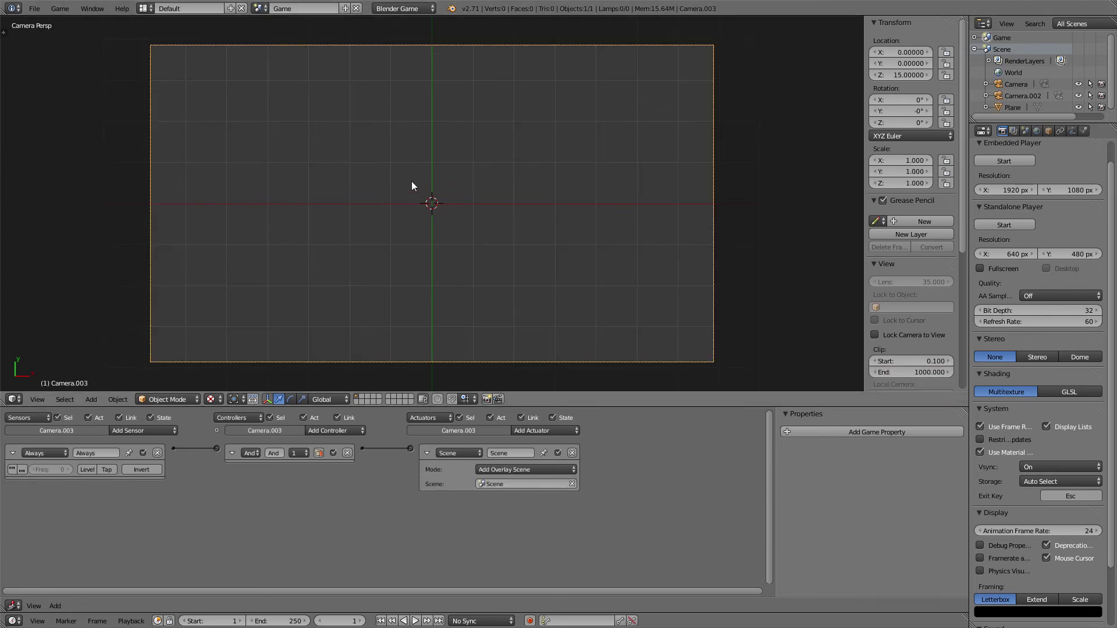
- Add a cube at the centre of the Game scene
key("shift+a")
mouse_move(389, 62)
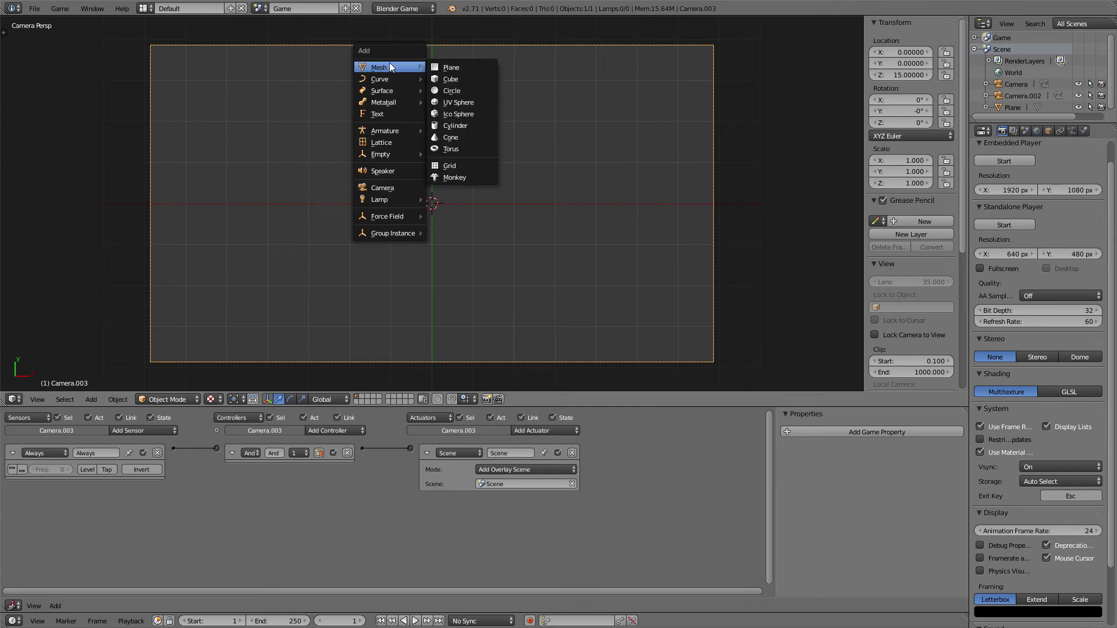
left_click(453, 75)
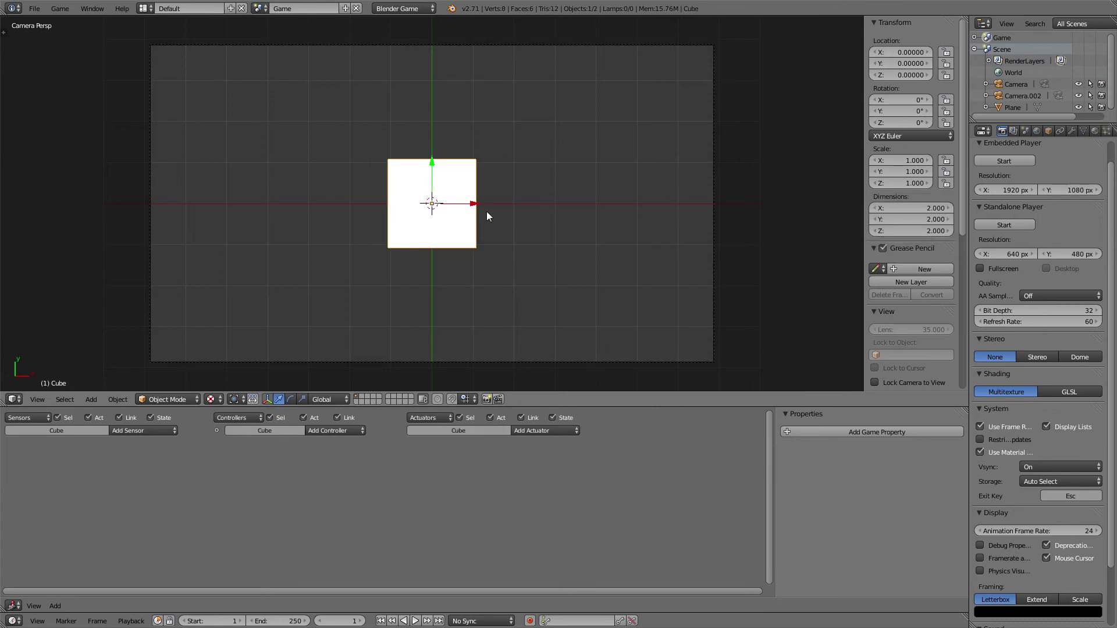
- Give the cube an Edit Object actuator in End Object mode
left_click(545, 429)
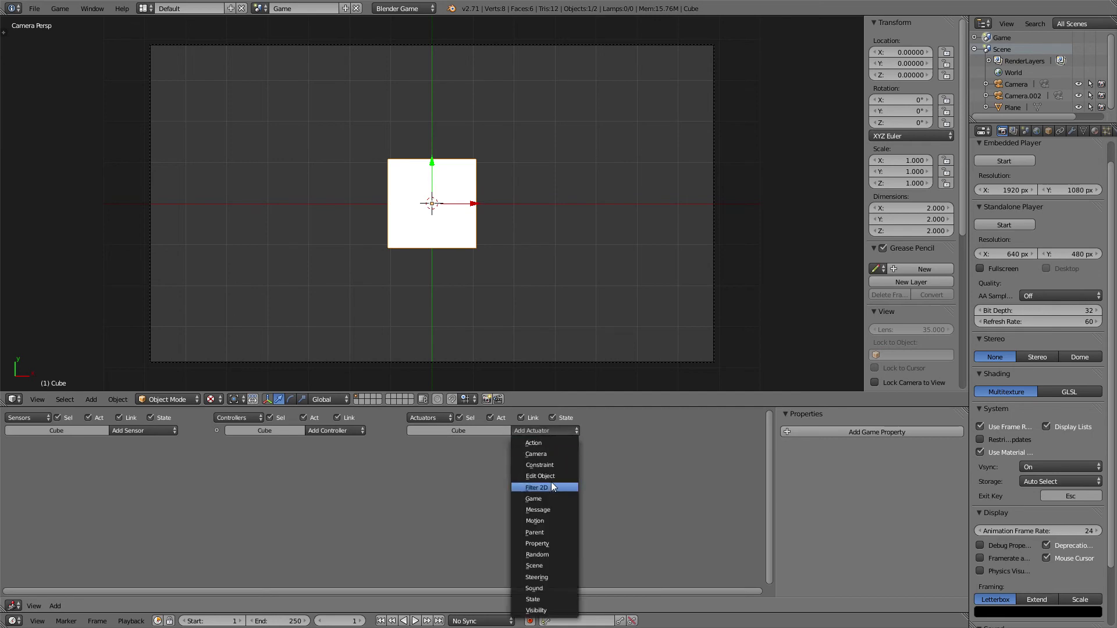
left_click(553, 477)
left_click(518, 471)
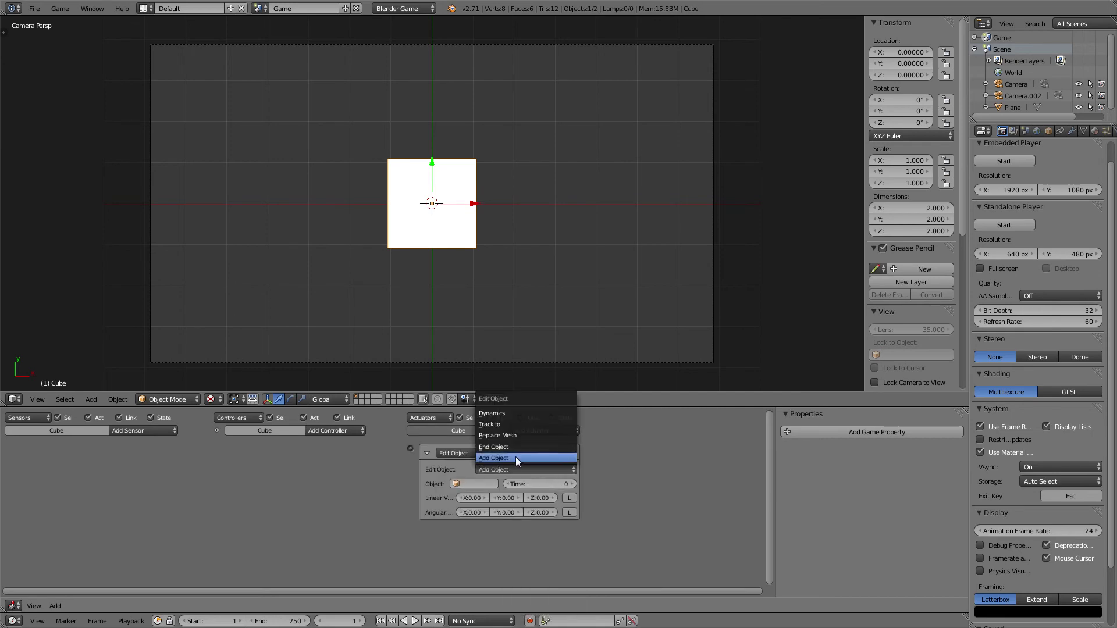
left_click(514, 445)
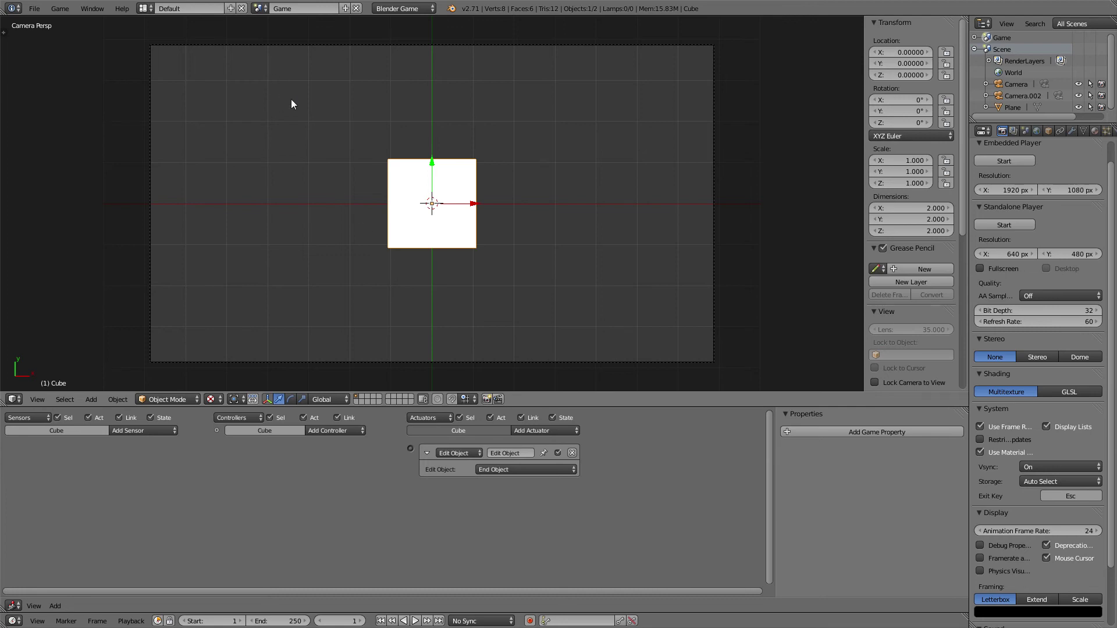
- Switch to the overlay Scene and delete the plane's Quit Game actuator
left_click(257, 8)
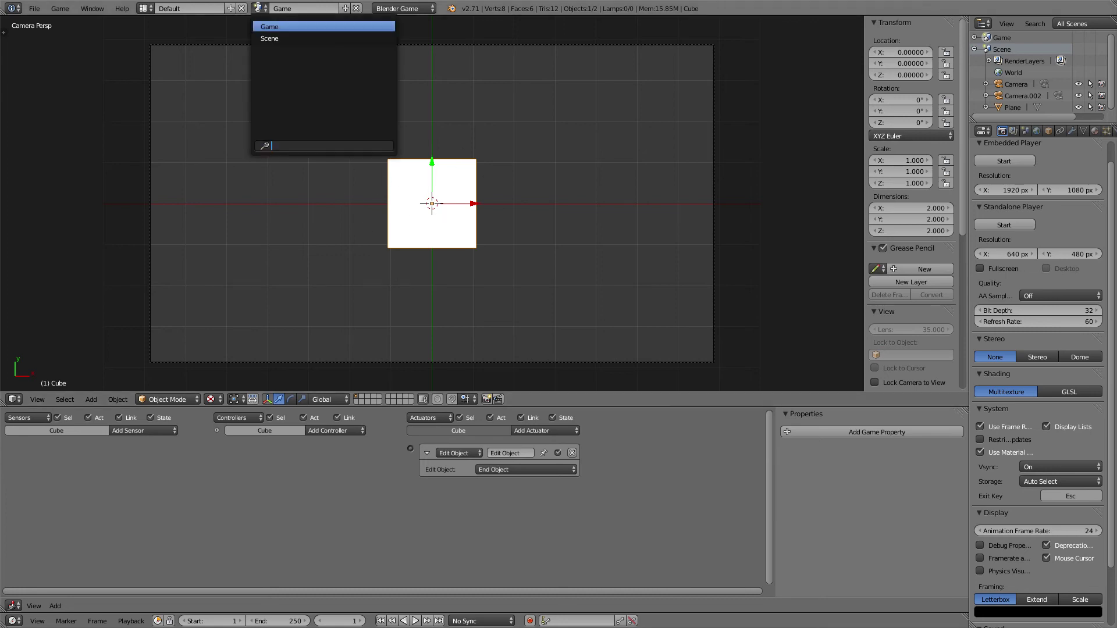
left_click(270, 38)
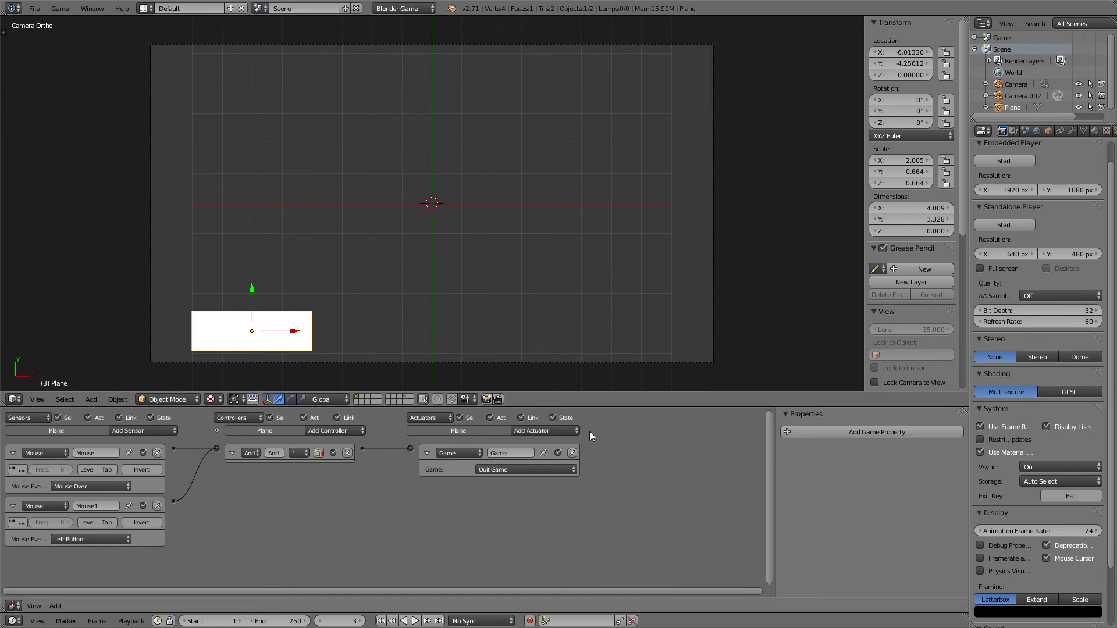
left_click(572, 453)
- Add a Message actuator sending subject 'end' to Cube, link it to And, and return to Game
left_click(568, 432)
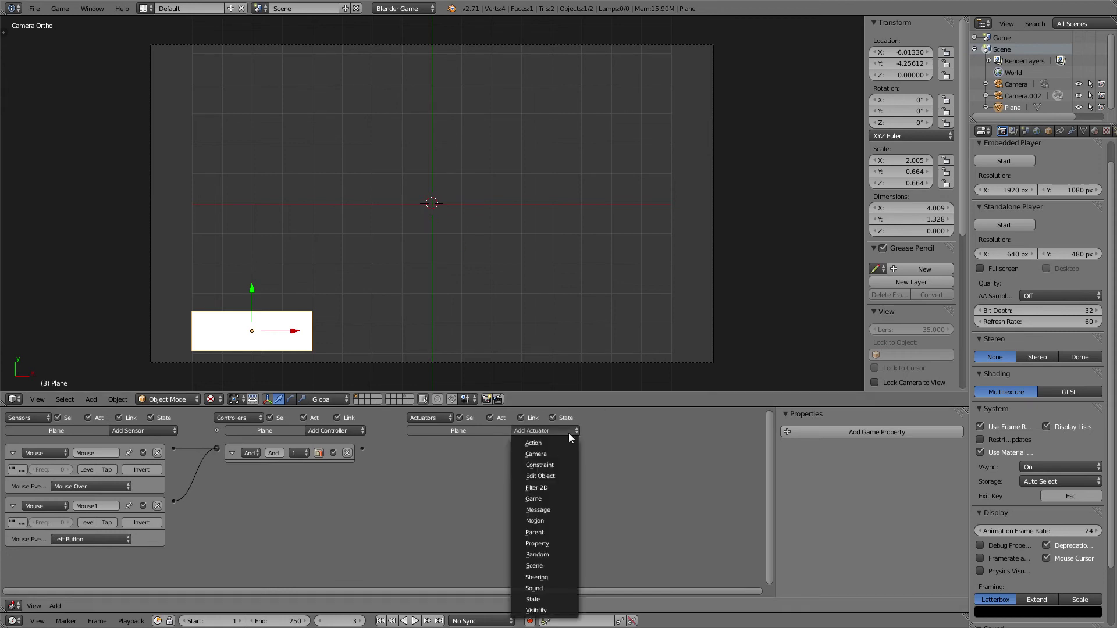
left_click(550, 511)
left_click(494, 470)
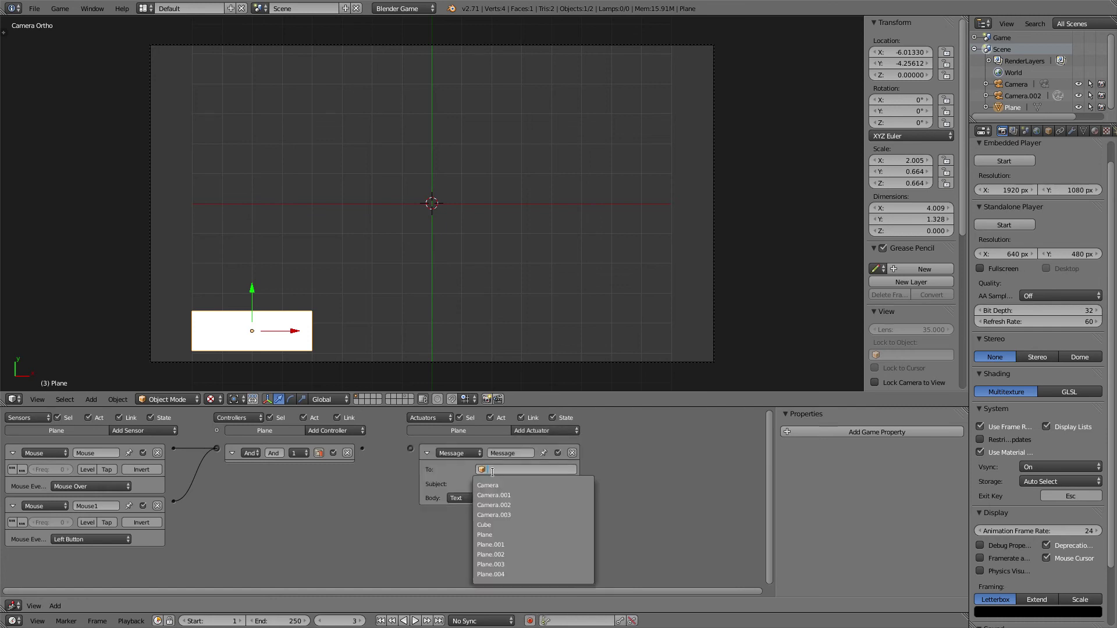
left_click(502, 525)
left_click(503, 484)
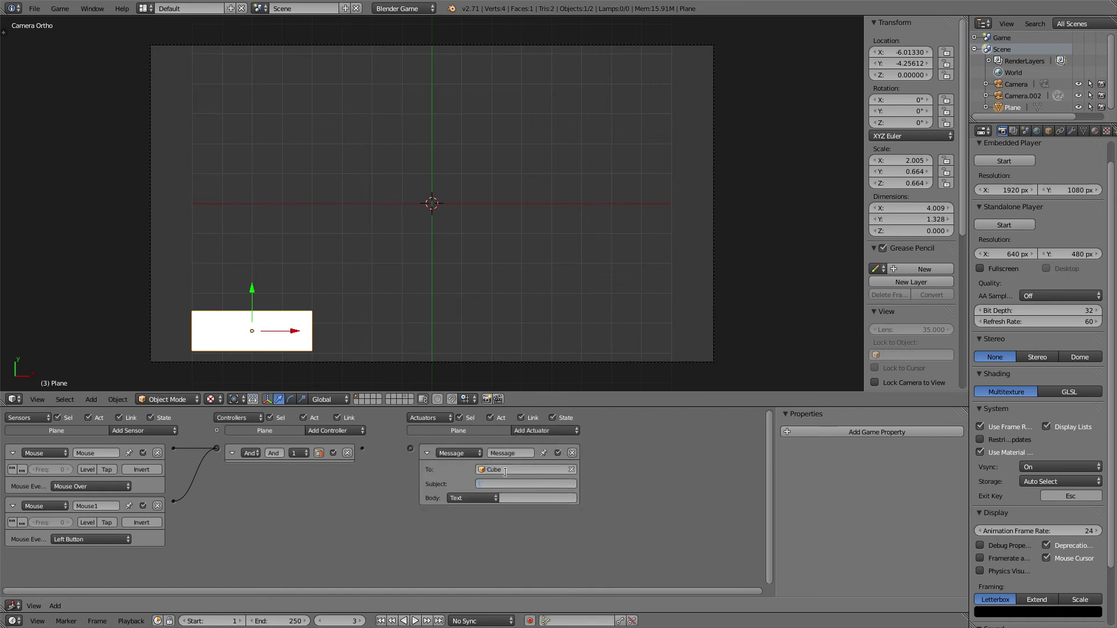
type("end")
key("Return")
left_click_drag(409, 449, 411, 448)
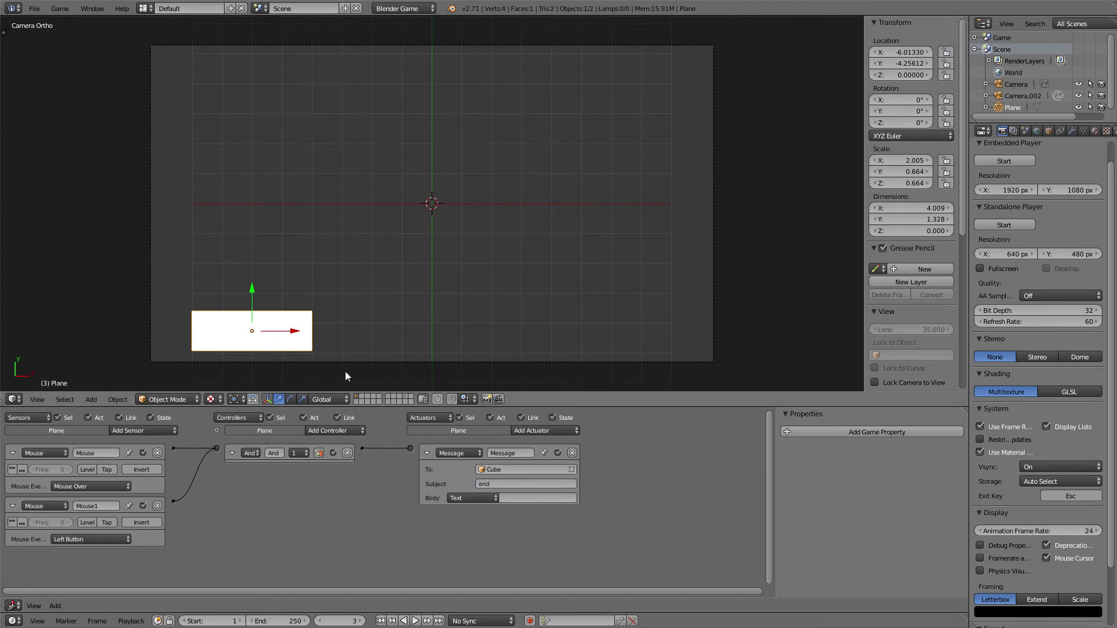
left_click(259, 8)
left_click(271, 27)
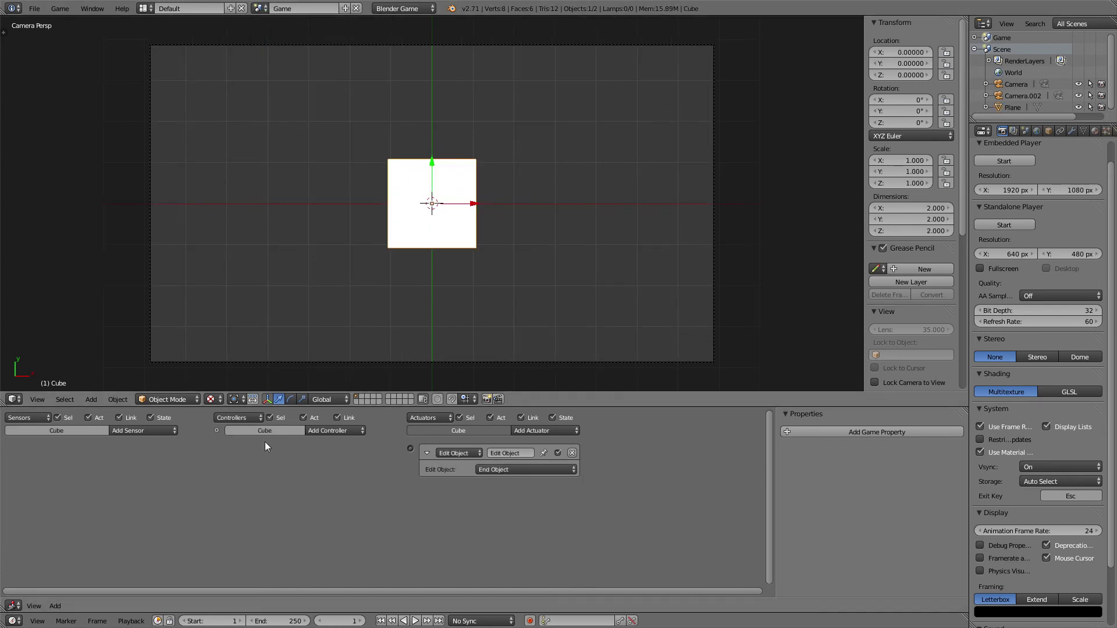
- Give the Cube a Message sensor with subject 'end', wired through And to its End Object actuator
left_click(155, 433)
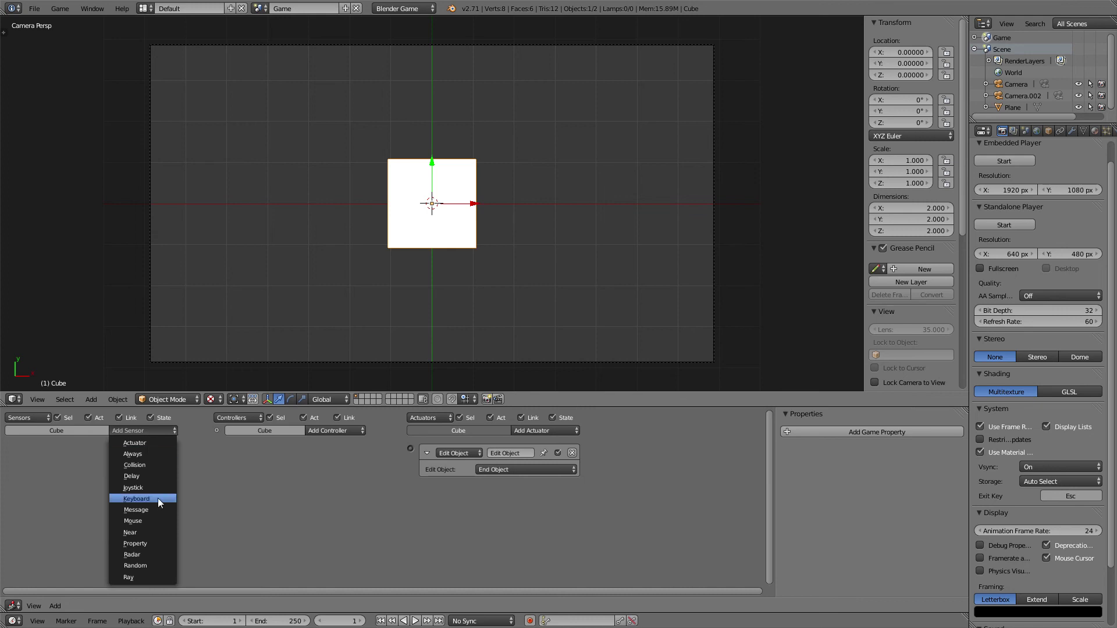
left_click(142, 512)
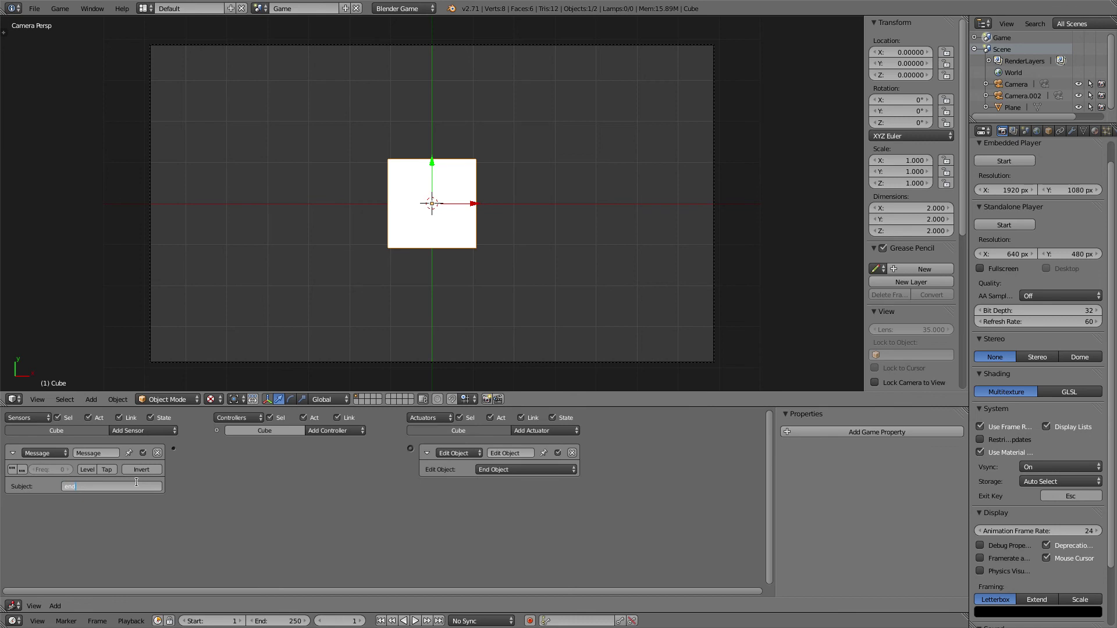
key("Return")
left_click_drag(174, 449, 410, 449)
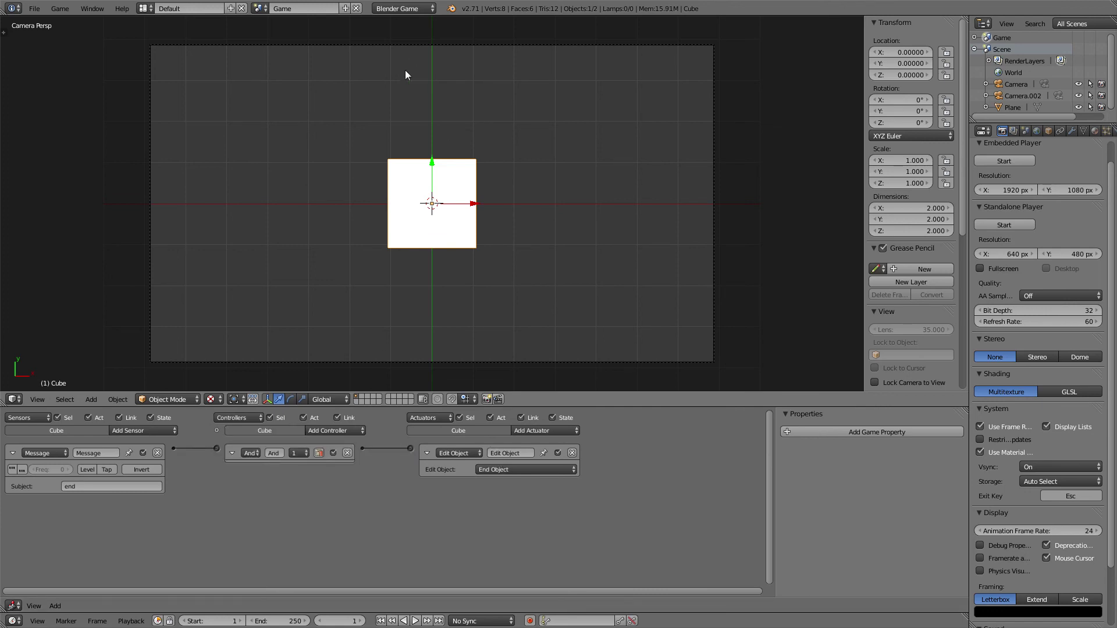
- Start the game with P and press the white overlay button to destroy the cube
key("p")
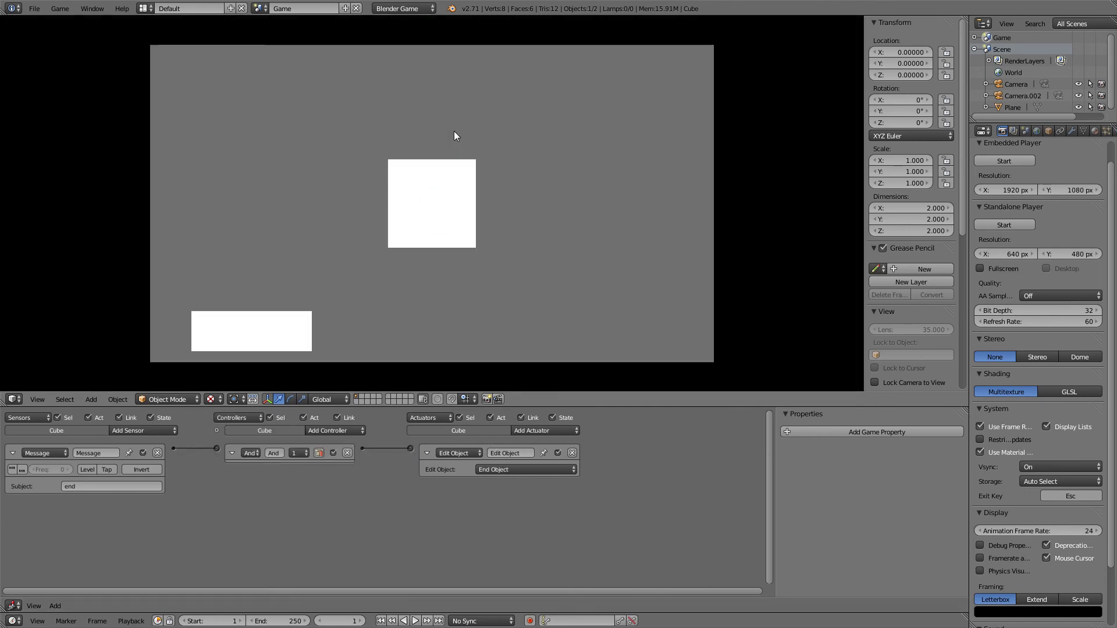
left_click(297, 323)
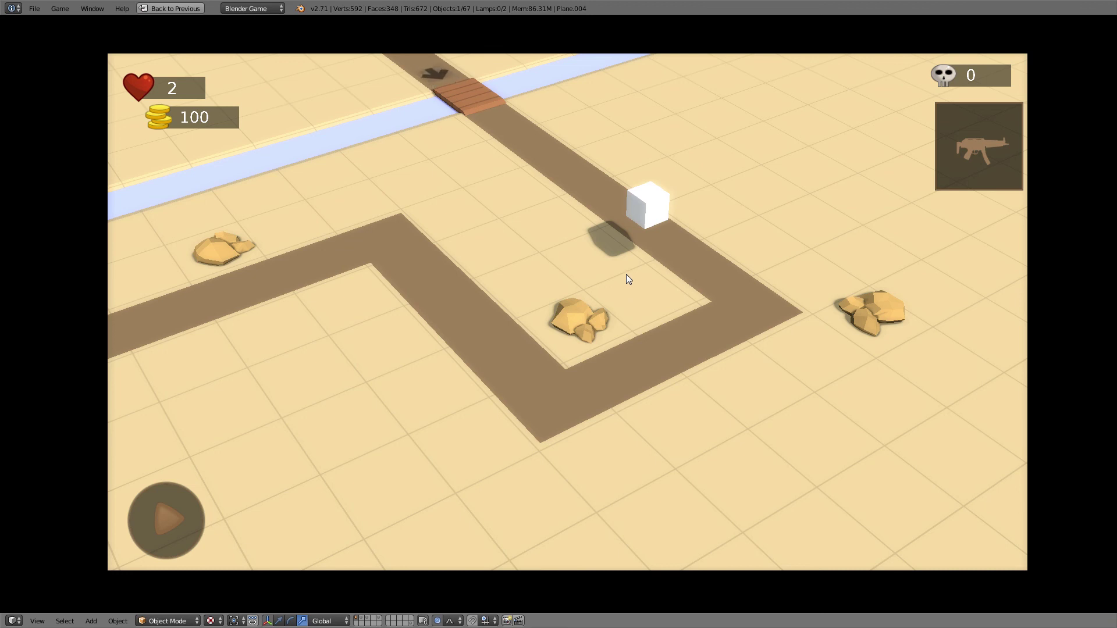
- Take a gun tower from the HUD and place it beside the path for 100 coins
left_click(981, 152)
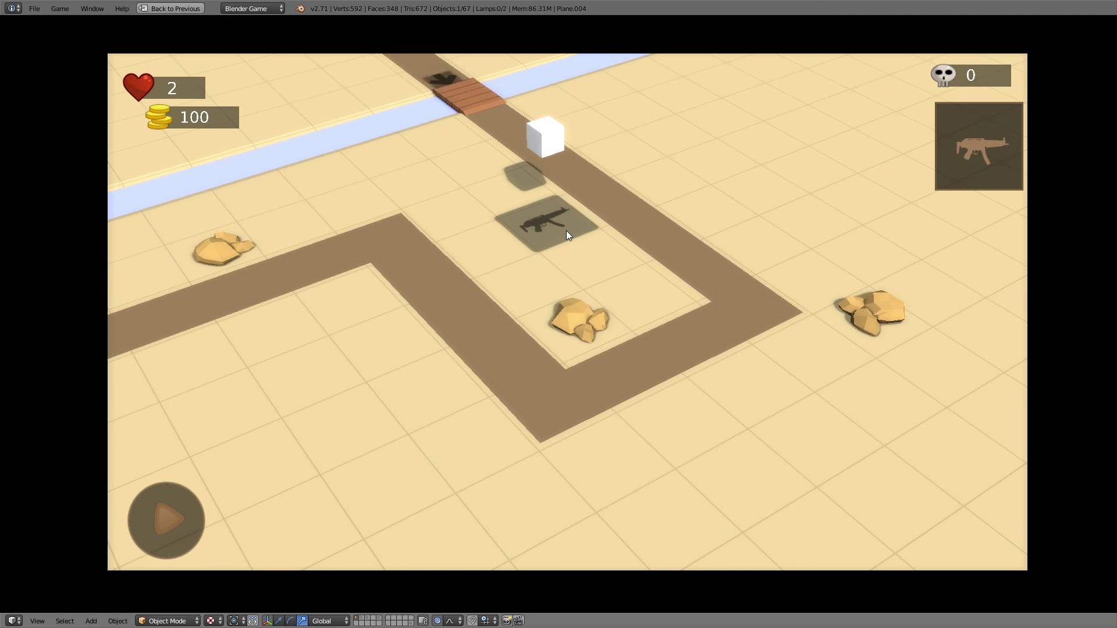
left_click(568, 235)
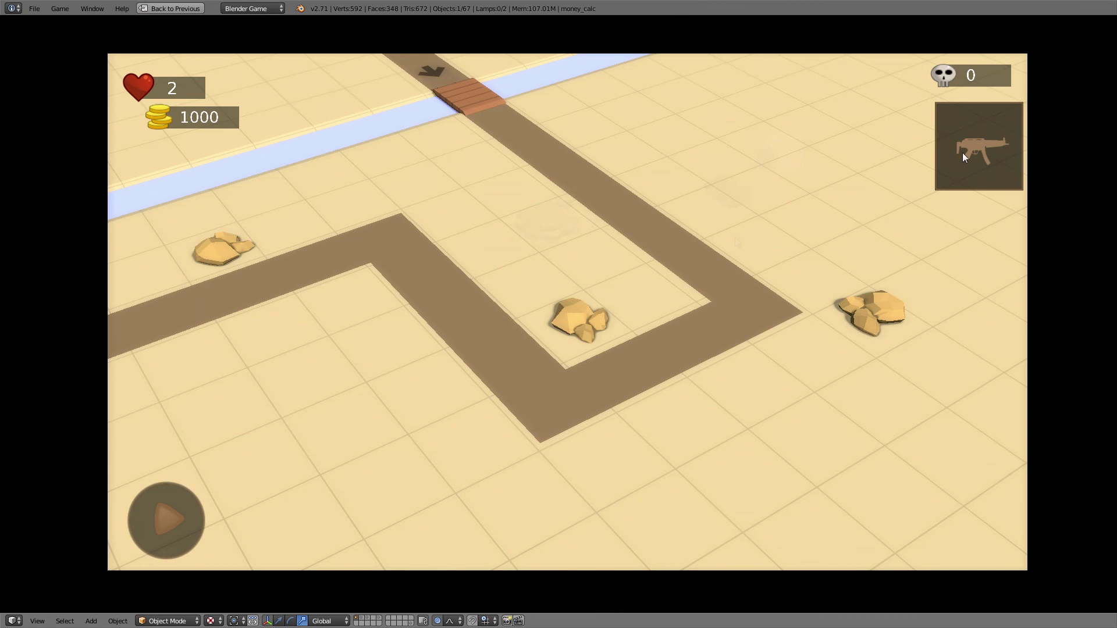
- Place ten gun turrets around the path, spending the 900-coin balance down to 0
left_click_drag(980, 146, 574, 222)
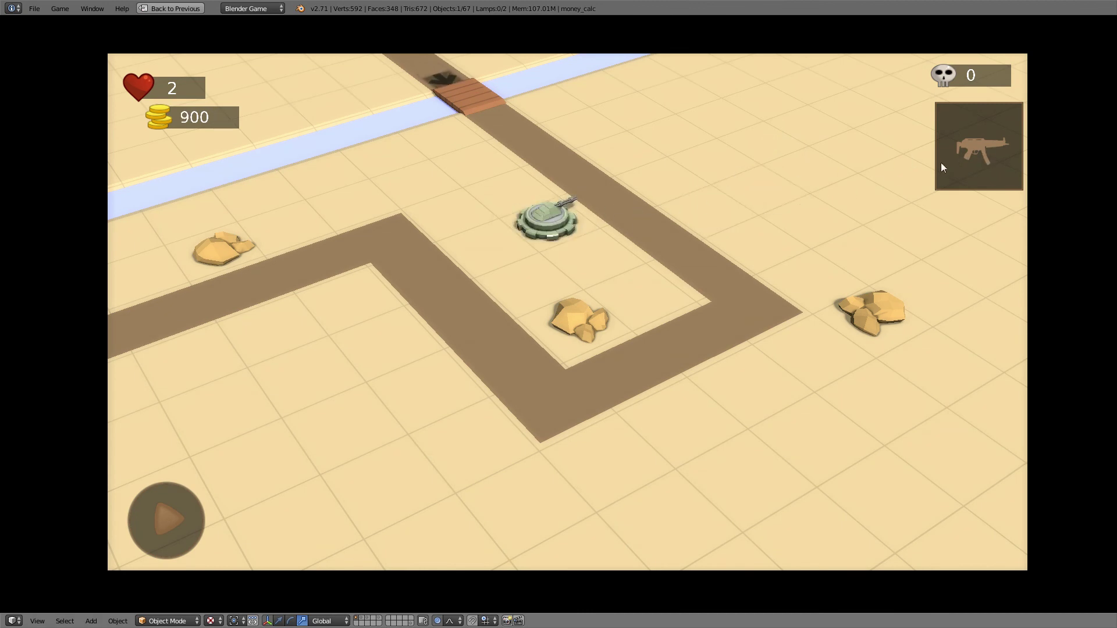
left_click_drag(942, 167, 669, 177)
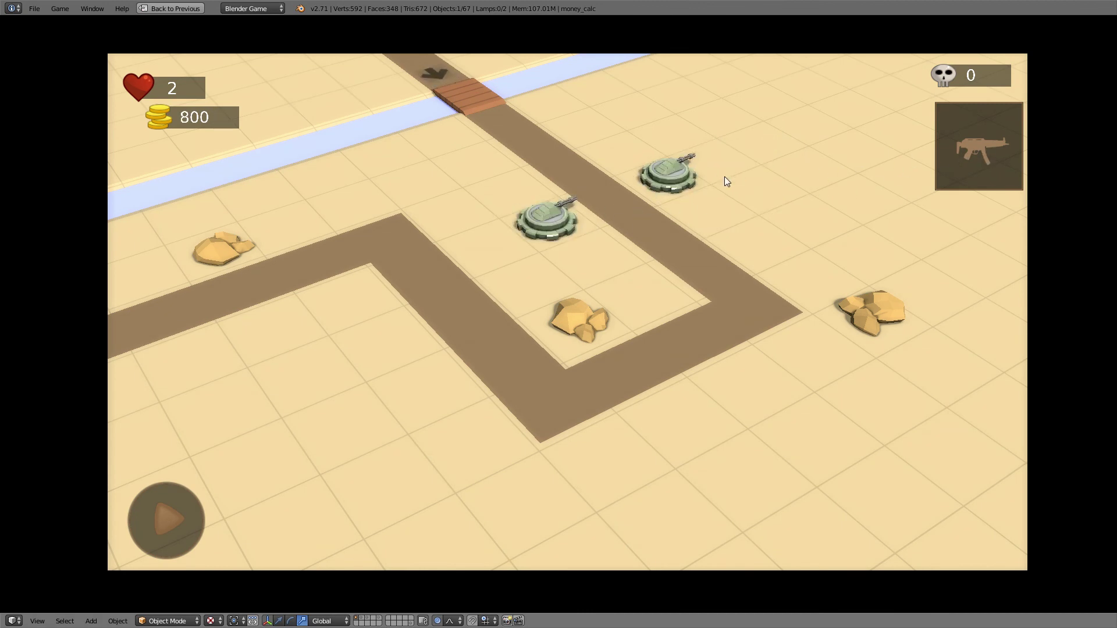
left_click(673, 291)
left_click_drag(988, 156, 765, 241)
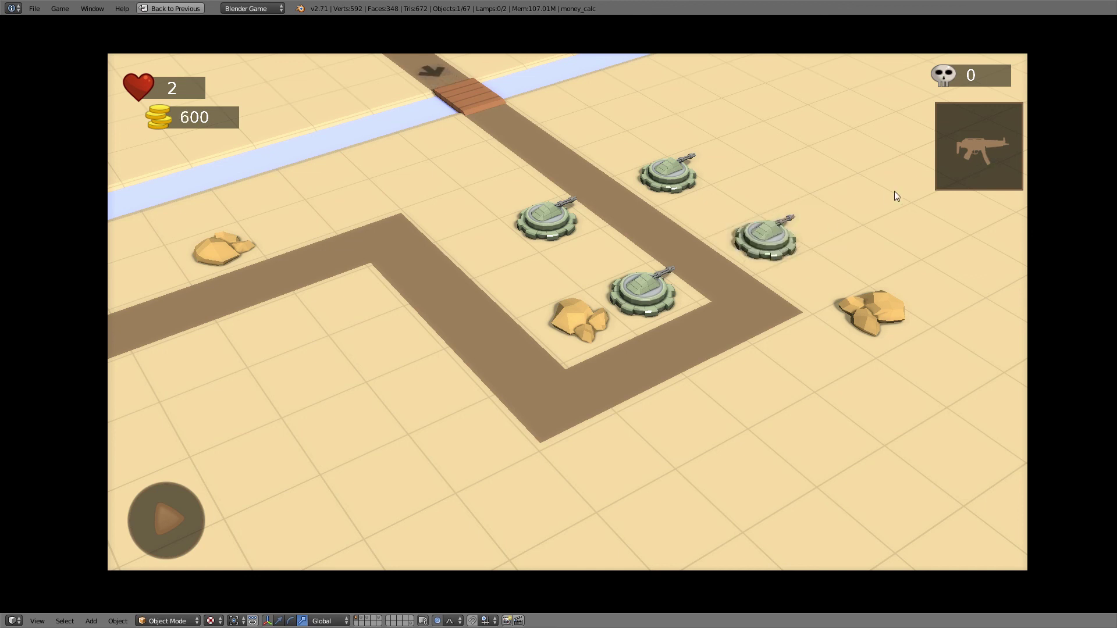
left_click(468, 373)
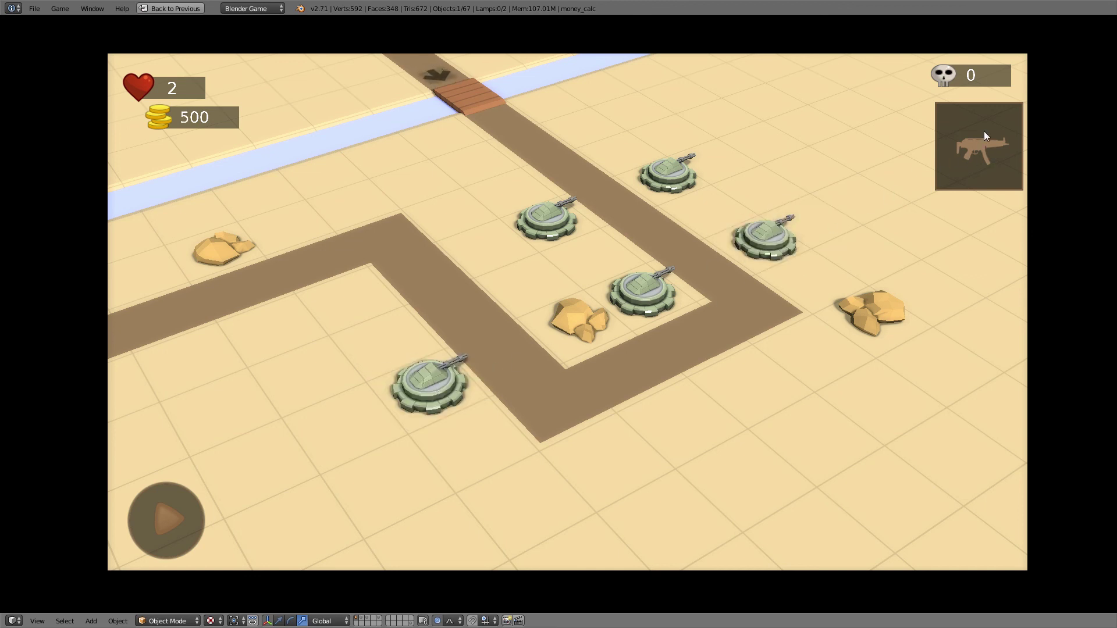
left_click(378, 300)
left_click_drag(959, 126, 353, 208)
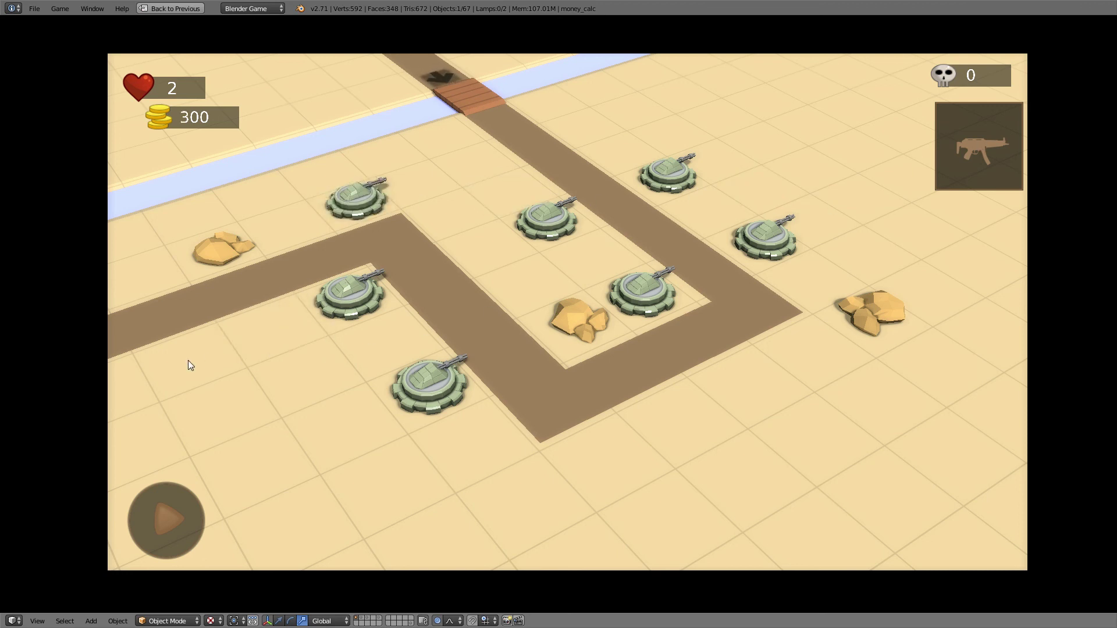
left_click(256, 328)
left_click_drag(1001, 141, 682, 423)
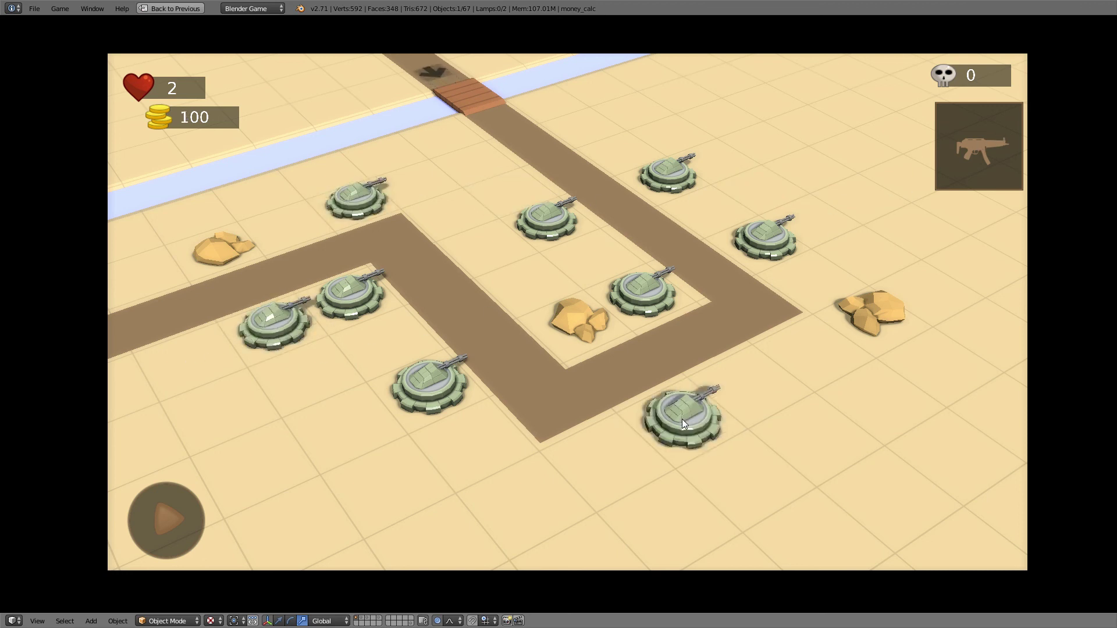
left_click(795, 350)
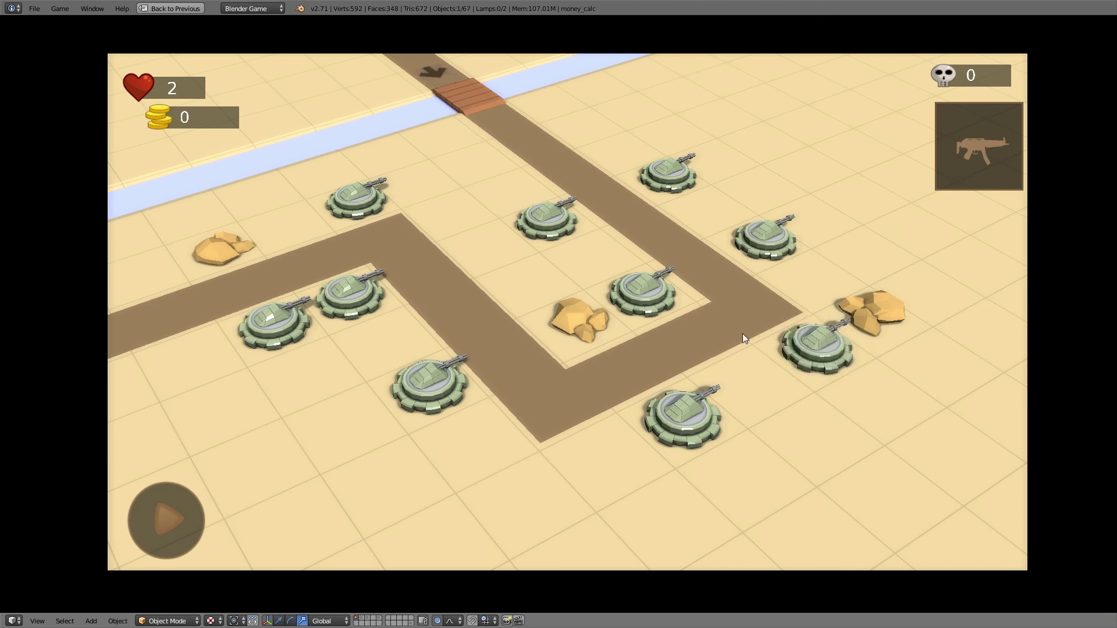